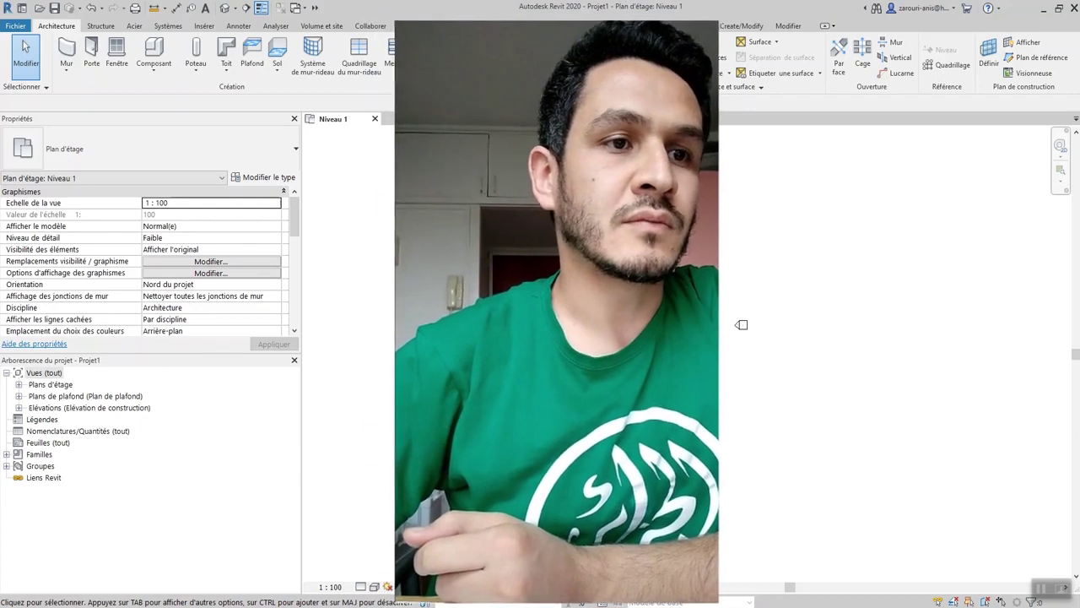
Step: Draw a horizontal Générique - 200 mm wall about 5.94 m long in the Niveau 1 floor plan
{"action": "left_click", "coordinate": [68, 74]}
{"action": "left_click", "coordinate": [110, 91]}
{"action": "left_click", "coordinate": [538, 270]}
{"action": "left_click", "coordinate": [578, 270]}
{"action": "scroll", "coordinate": [570, 317], "scroll_direction": "up", "scroll_amount": 3}
{"action": "key", "text": "Escape"}
{"action": "scroll", "coordinate": [551, 215], "scroll_direction": "up", "scroll_amount": 4}
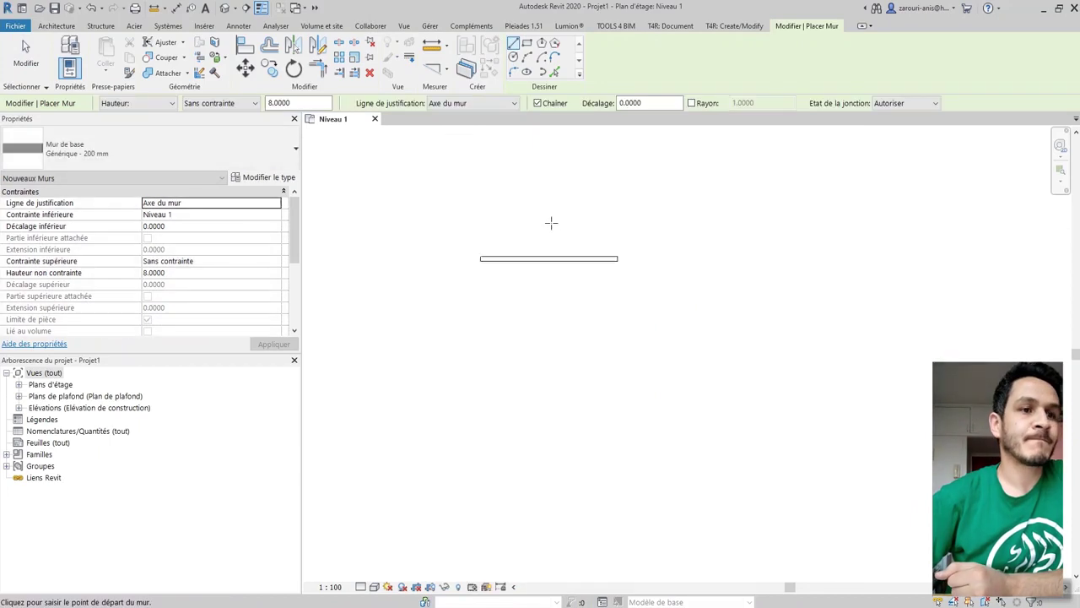
{"action": "scroll", "coordinate": [549, 270], "scroll_direction": "up", "scroll_amount": 1}
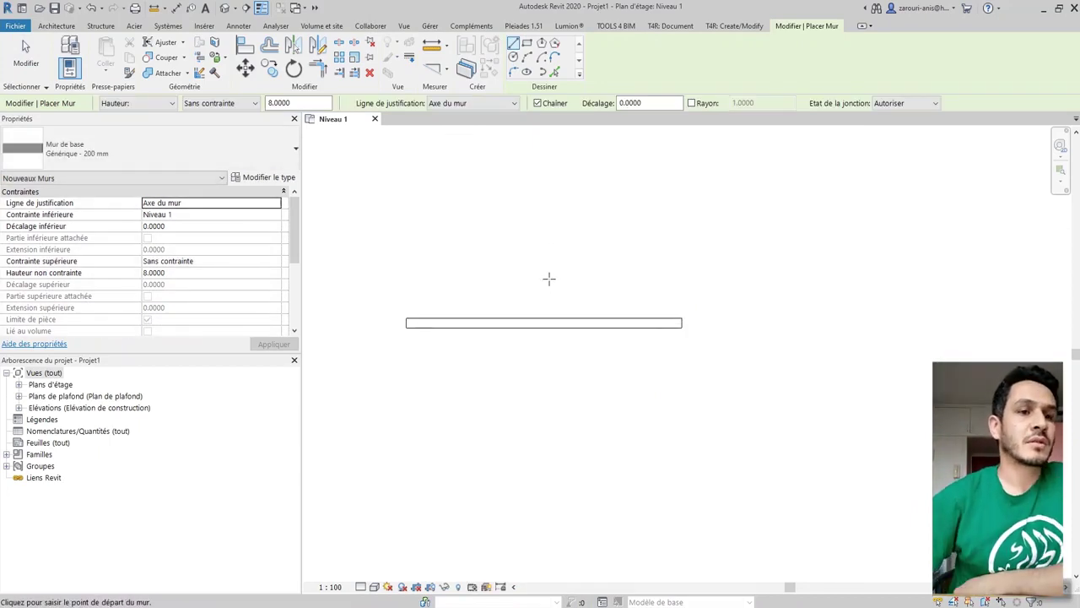
{"action": "key", "text": "Escape"}
{"action": "key", "text": "Escape"}
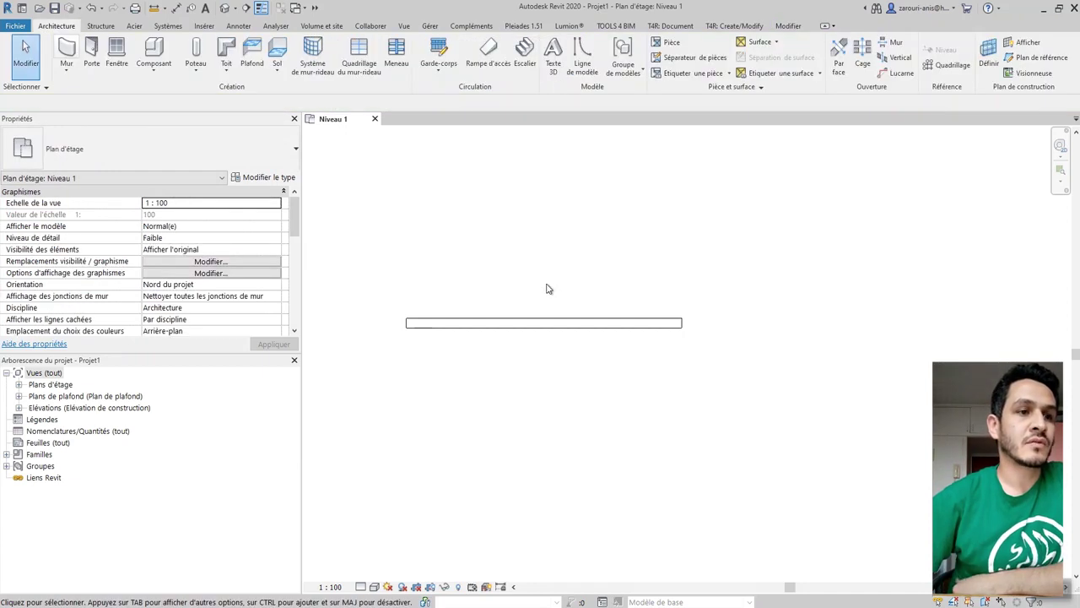
{"action": "middle_click_drag", "start_coordinate": [546, 289], "coordinate": [552, 289]}
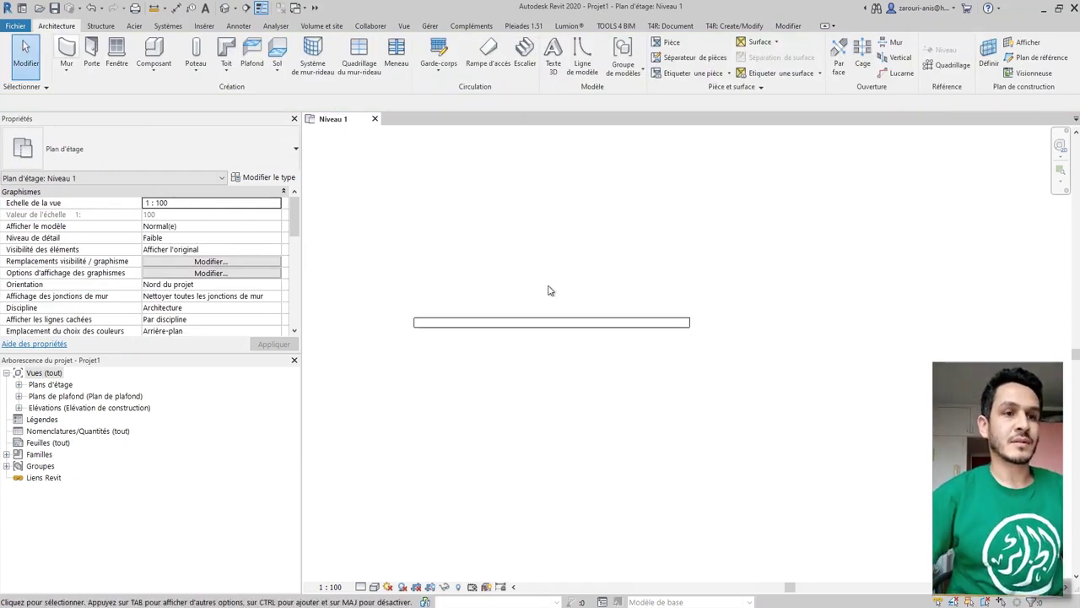
Step: Create a new family from the Profil métrique.rft template
{"action": "left_click", "coordinate": [18, 28]}
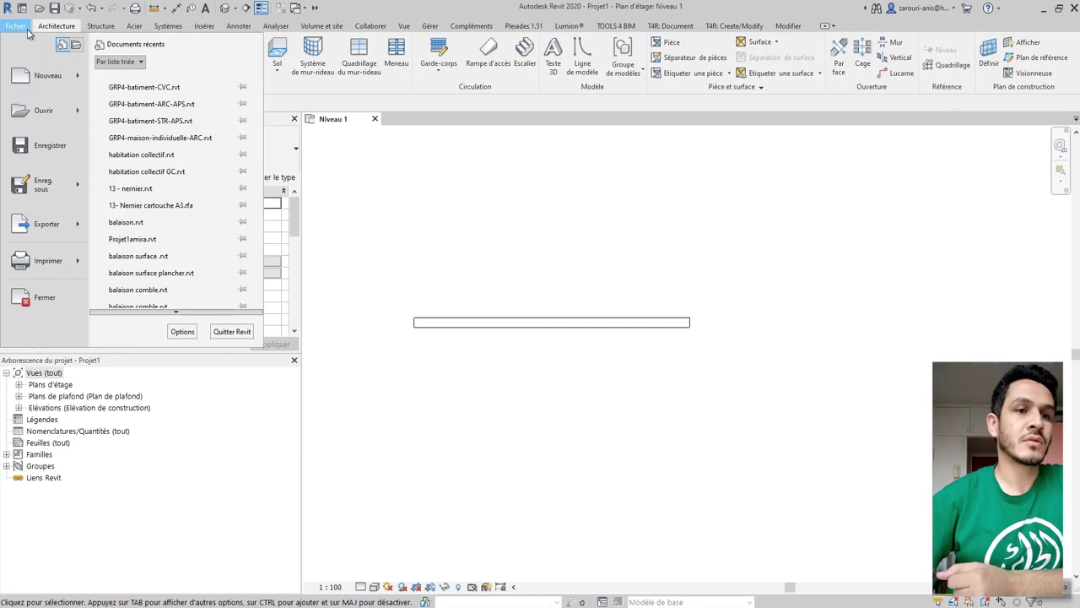
{"action": "mouse_move", "coordinate": [78, 82]}
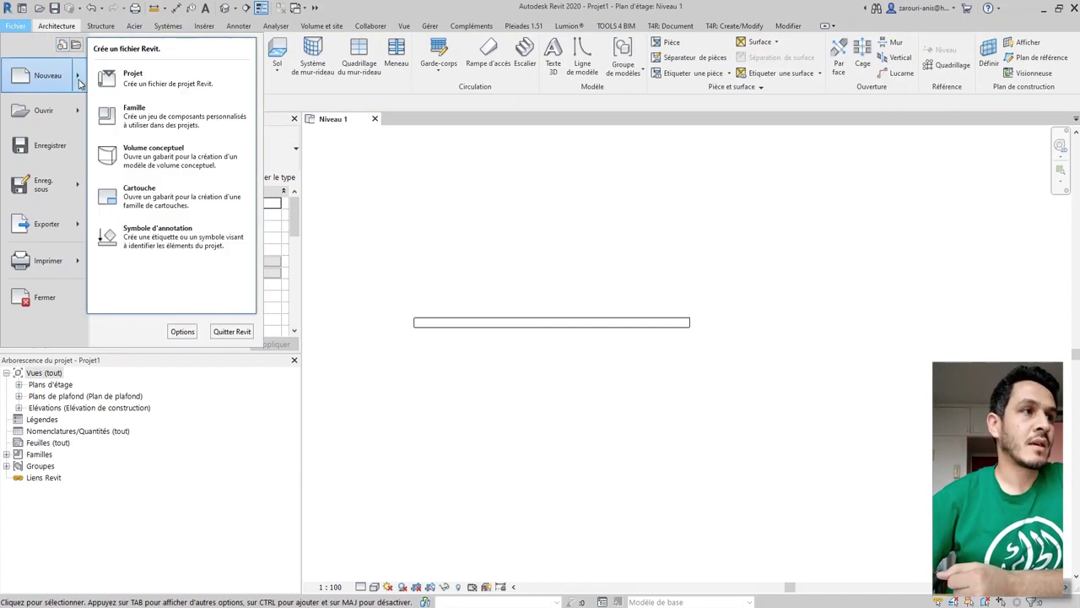
{"action": "left_click", "coordinate": [159, 123]}
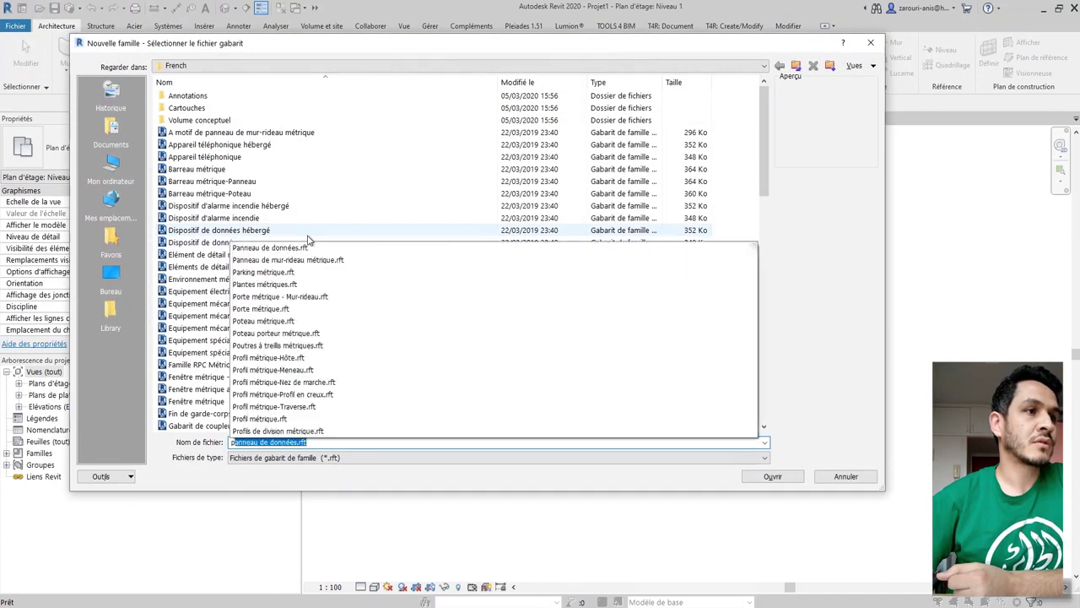
{"action": "type", "text": "profil métrique-Hôte"}
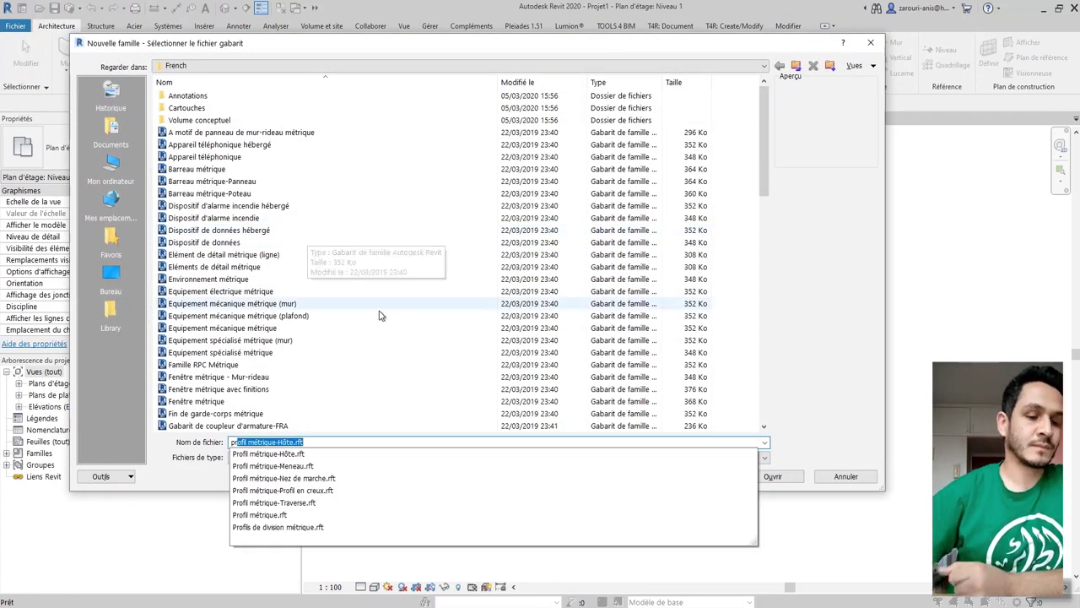
{"action": "left_click", "coordinate": [358, 513]}
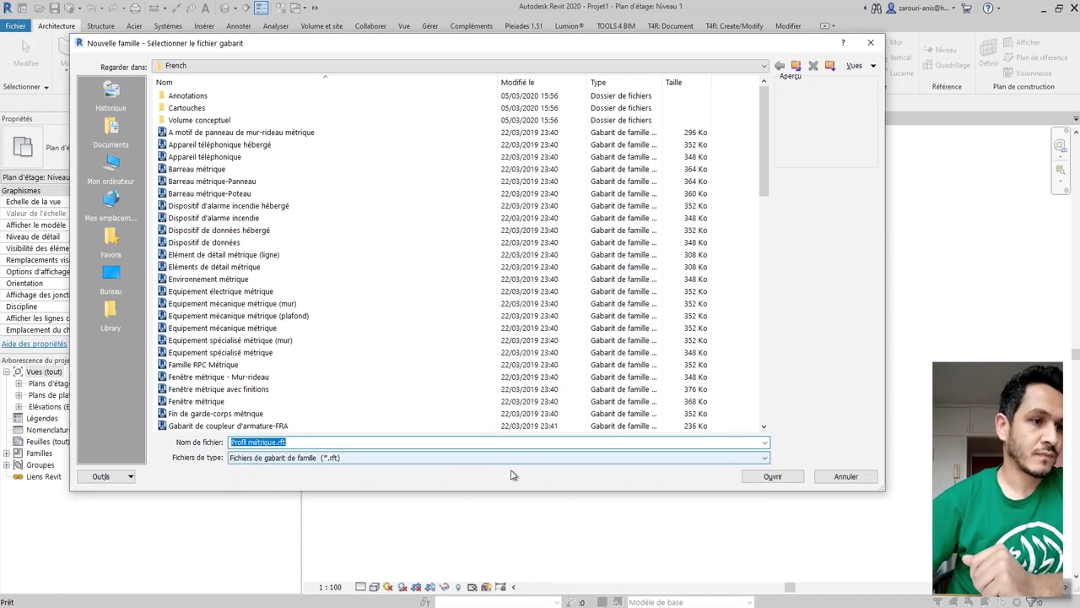
{"action": "left_click", "coordinate": [763, 481]}
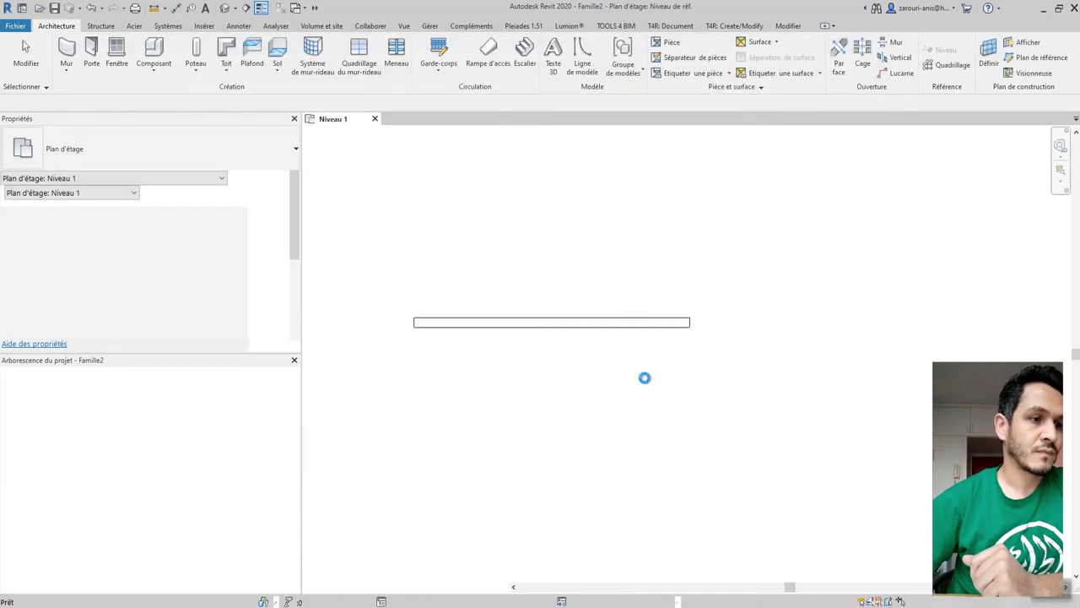
Step: Draw a rectangle about 95 mm wide and 51 mm high, starting at the intersection of the reference planes
{"action": "scroll", "coordinate": [630, 349], "scroll_direction": "up", "scroll_amount": 5}
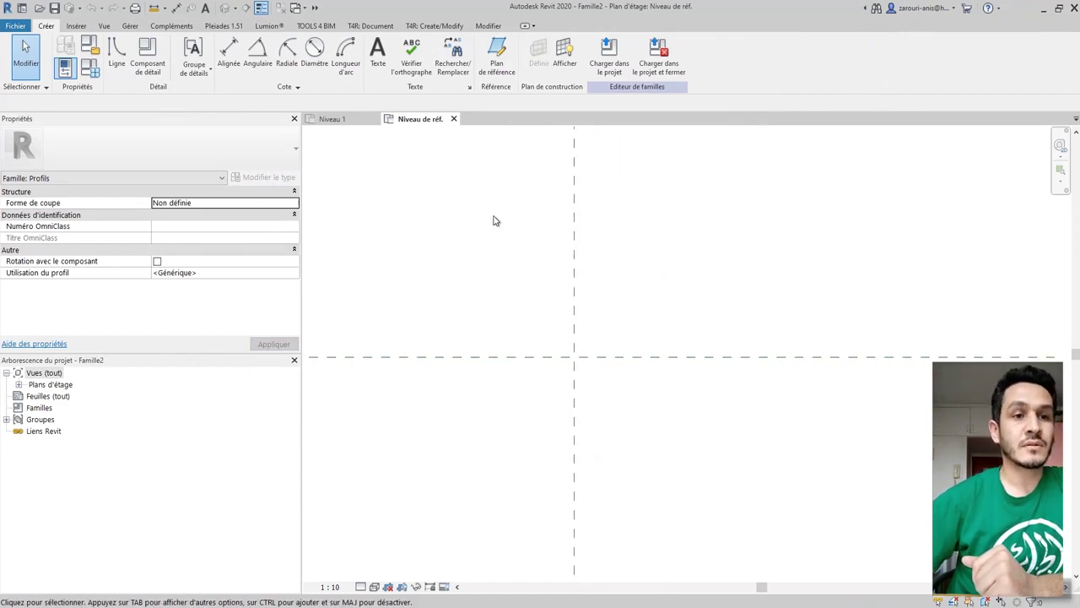
{"action": "left_click", "coordinate": [75, 26]}
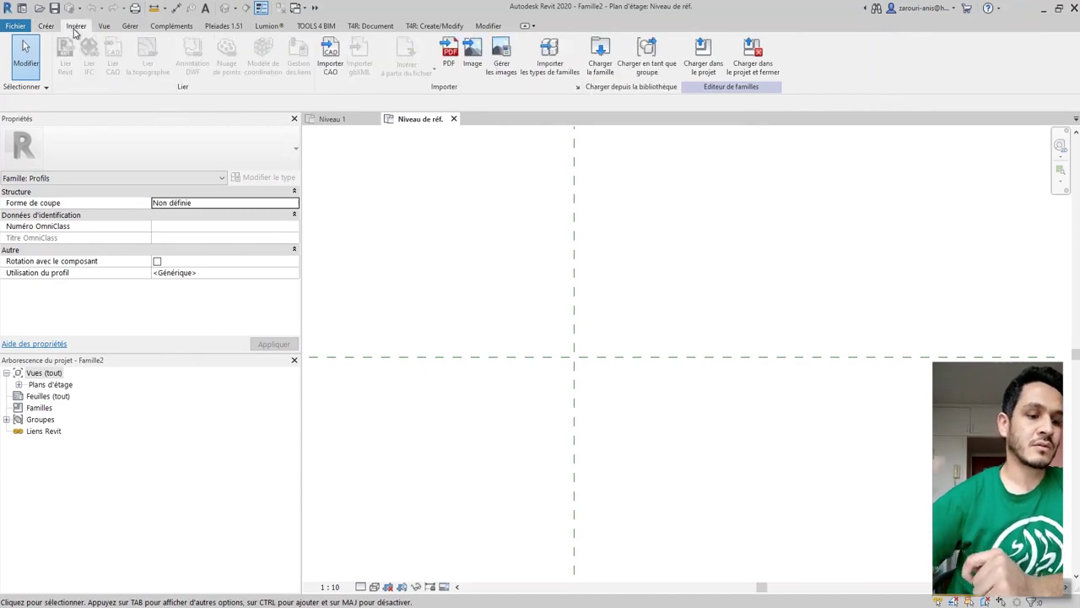
{"action": "left_click", "coordinate": [46, 26]}
{"action": "left_click", "coordinate": [118, 49]}
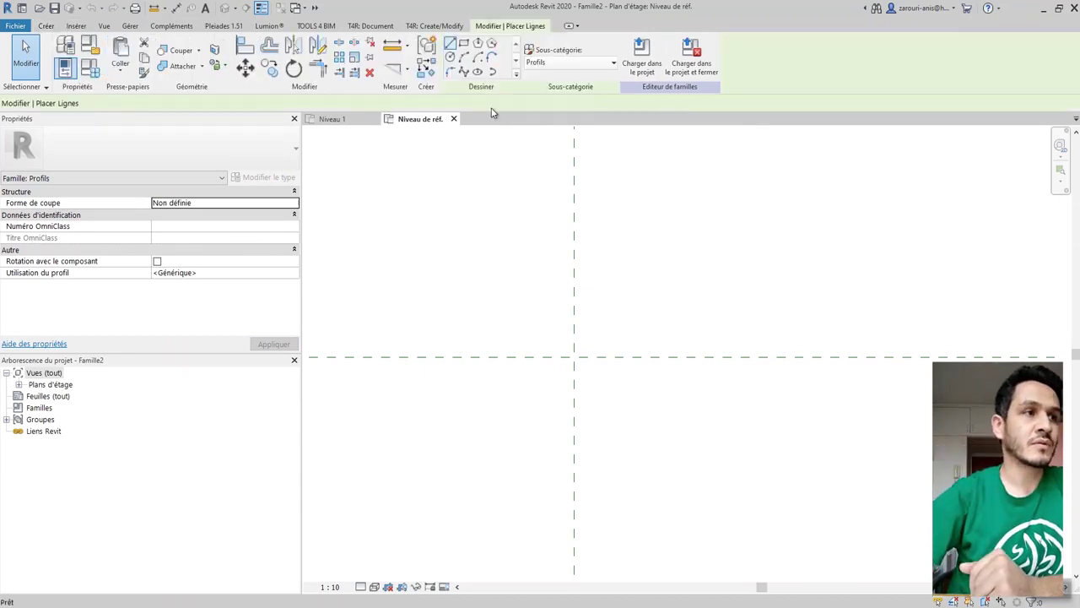
{"action": "left_click", "coordinate": [574, 357]}
{"action": "left_click", "coordinate": [651, 315]}
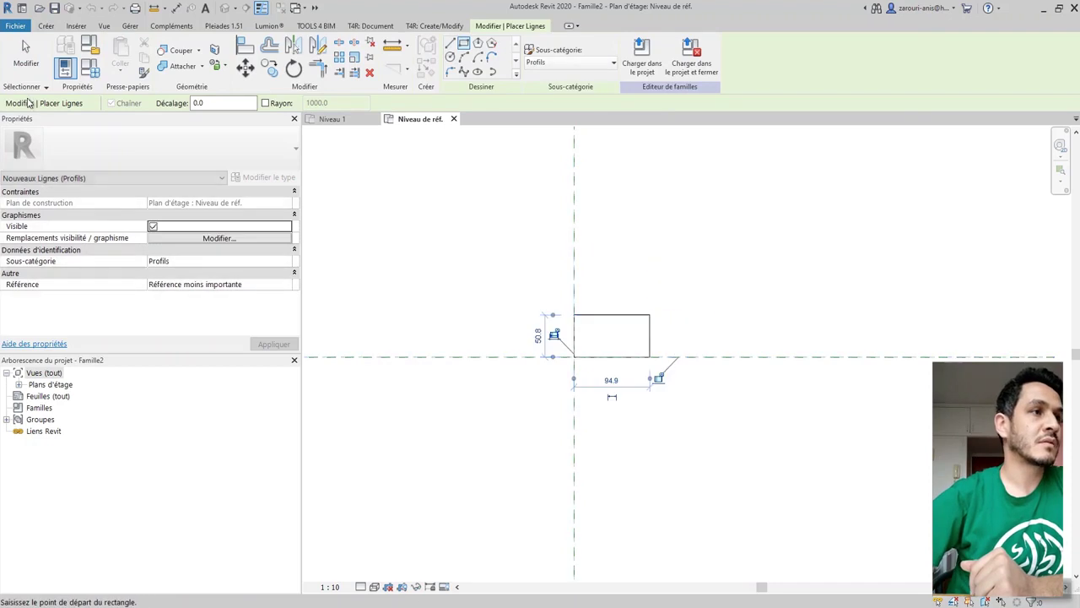
{"action": "left_click", "coordinate": [25, 54]}
Step: Set the rectangle's height to 30 mm and its width to 50 mm
{"action": "scroll", "coordinate": [675, 312], "scroll_direction": "up", "scroll_amount": 2}
{"action": "left_click", "coordinate": [558, 318]}
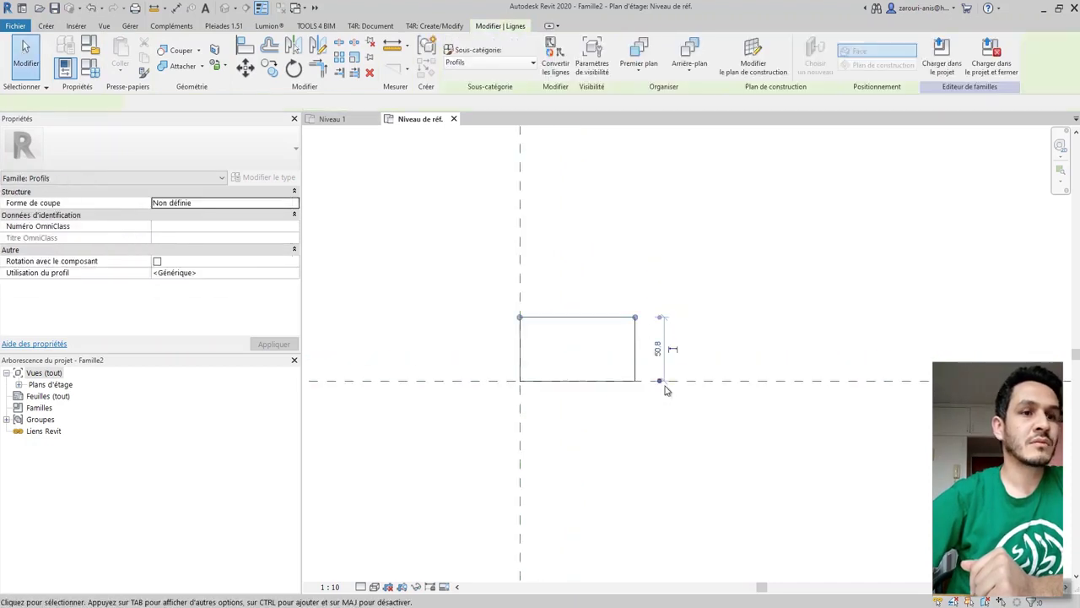
{"action": "left_click", "coordinate": [659, 349]}
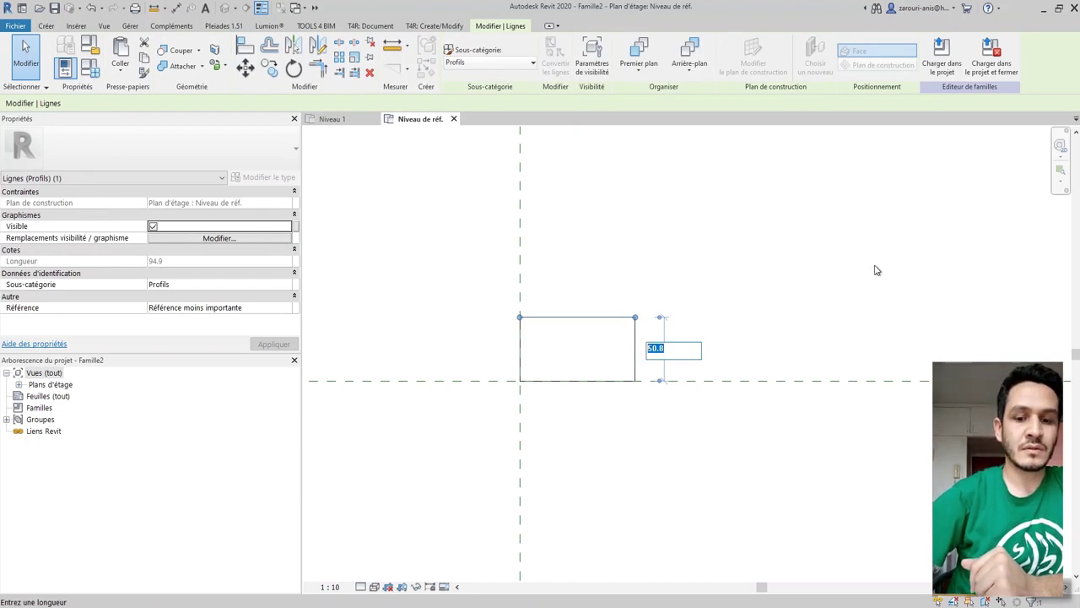
{"action": "type", "text": "30"}
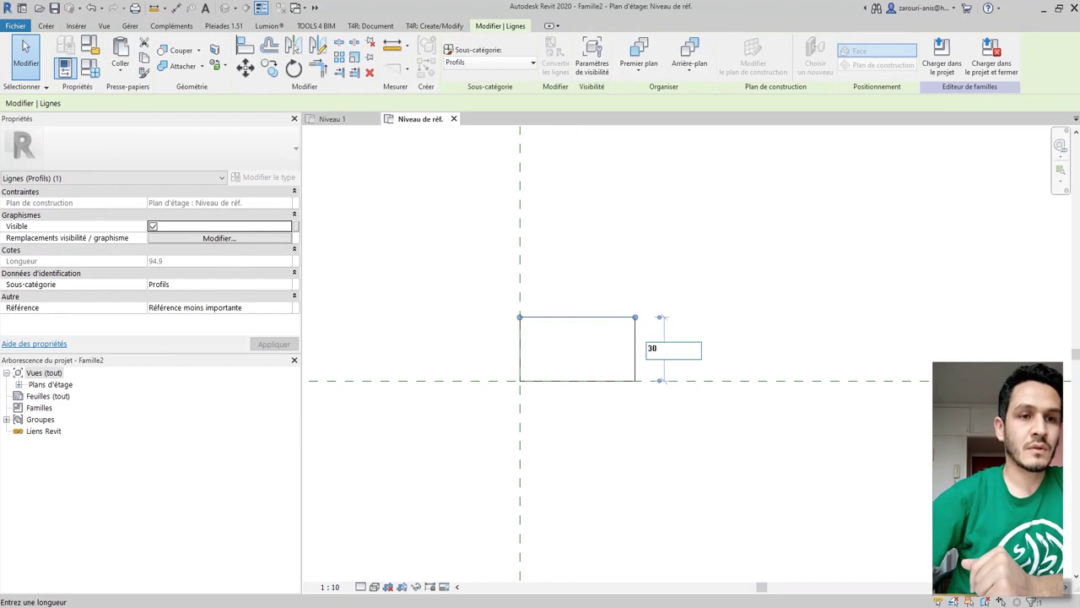
{"action": "key", "text": "Return"}
{"action": "left_click", "coordinate": [577, 407]}
{"action": "type", "text": "5"}
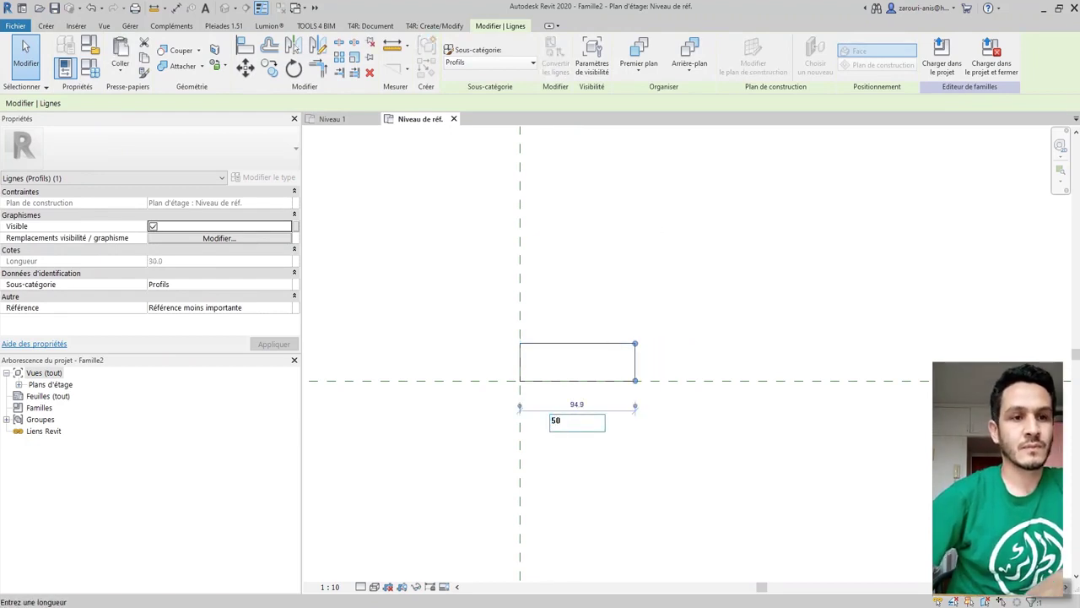
{"action": "type", "text": "0"}
{"action": "key", "text": "Return"}
Step: Load the rectangular profile family into the Projet1 project
{"action": "left_click", "coordinate": [672, 346]}
{"action": "scroll", "coordinate": [577, 397], "scroll_direction": "up", "scroll_amount": 2}
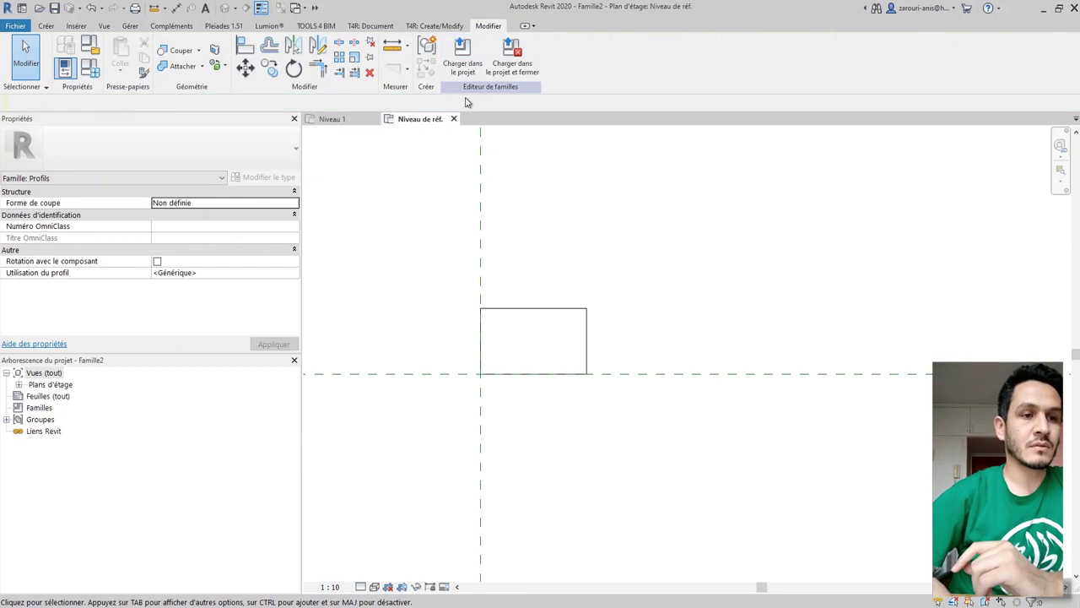
{"action": "left_click", "coordinate": [461, 67]}
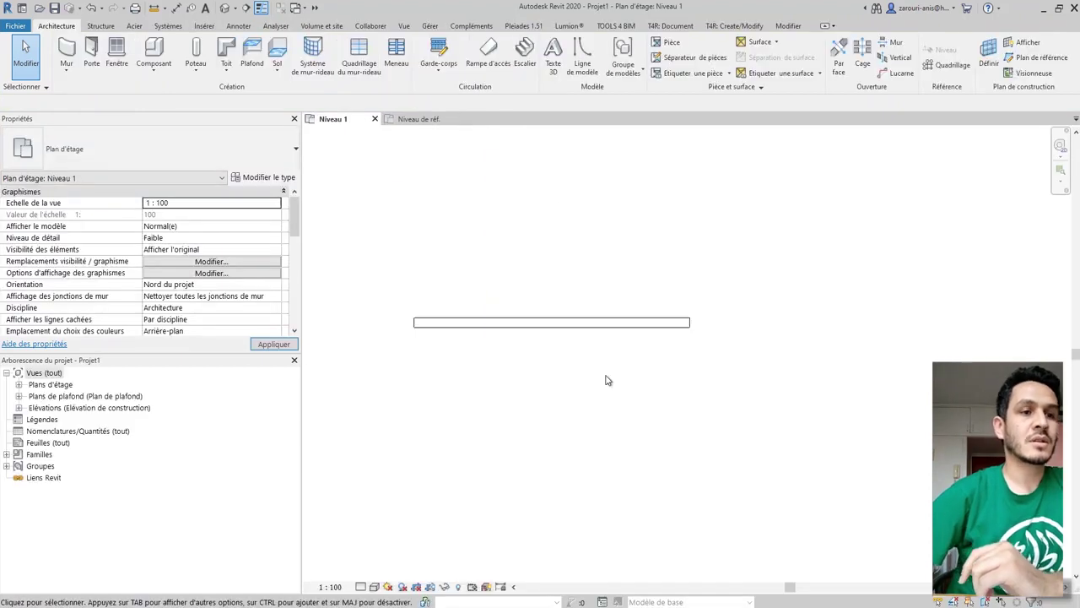
Step: Open the structure of the drawn wall's type for editing
{"action": "left_click", "coordinate": [535, 313]}
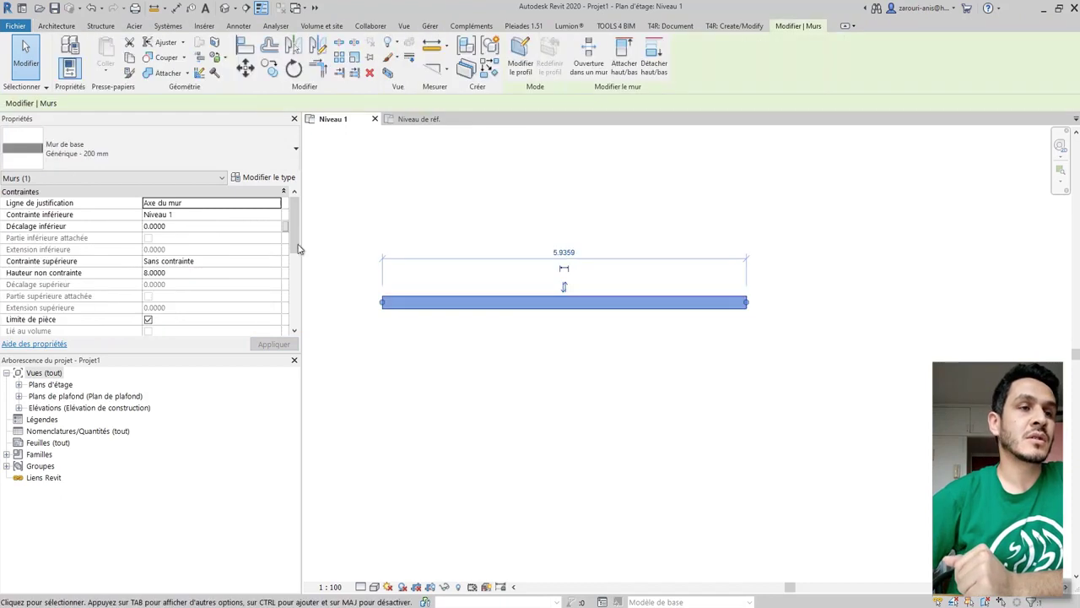
{"action": "left_click", "coordinate": [268, 178]}
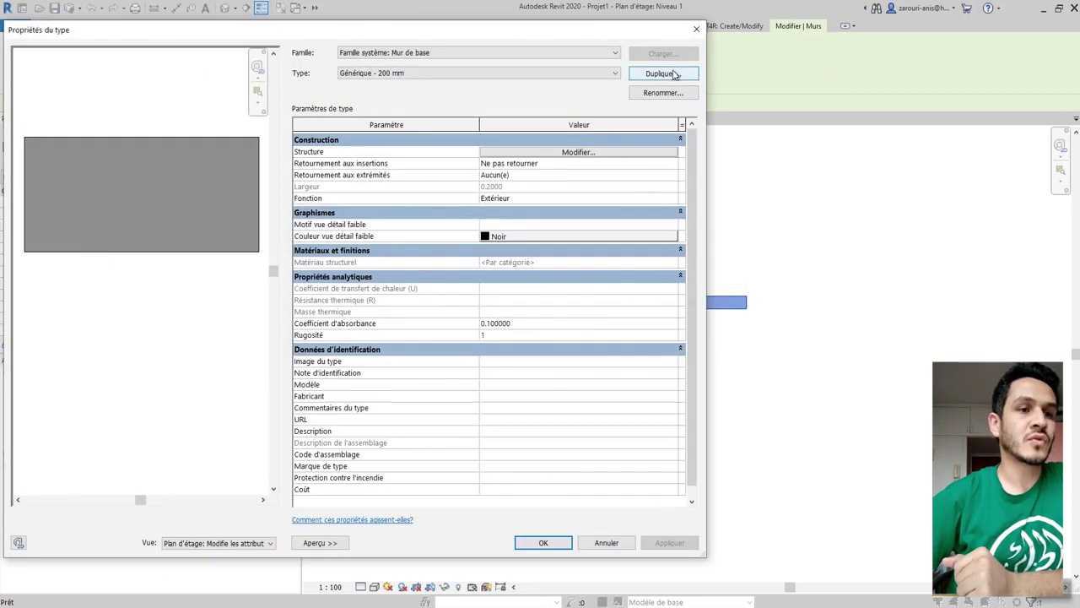
{"action": "left_click_drag", "start_coordinate": [489, 34], "coordinate": [595, 28]}
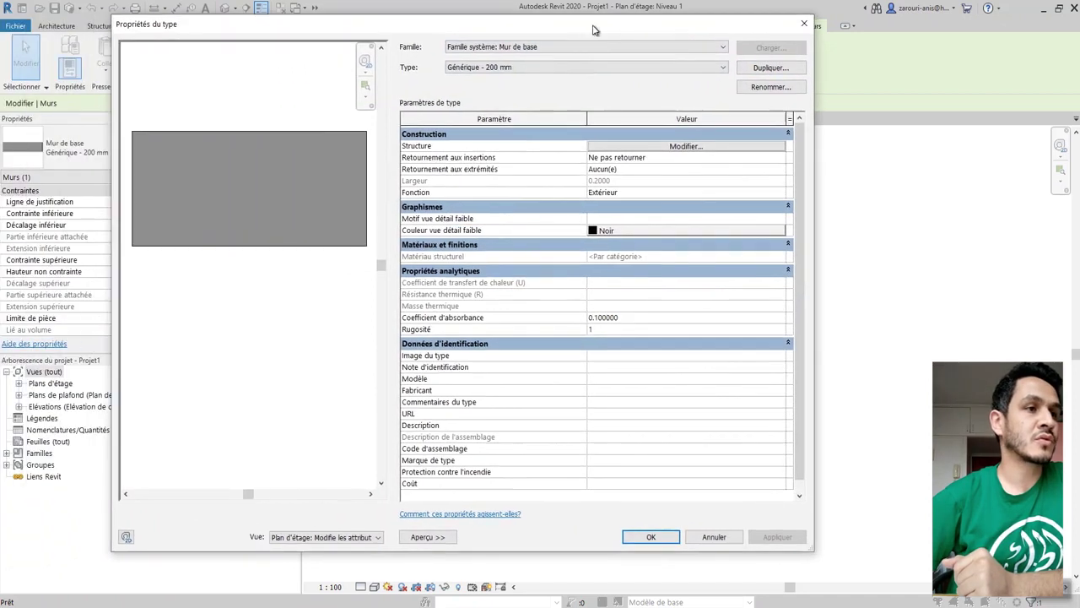
{"action": "left_click", "coordinate": [676, 147]}
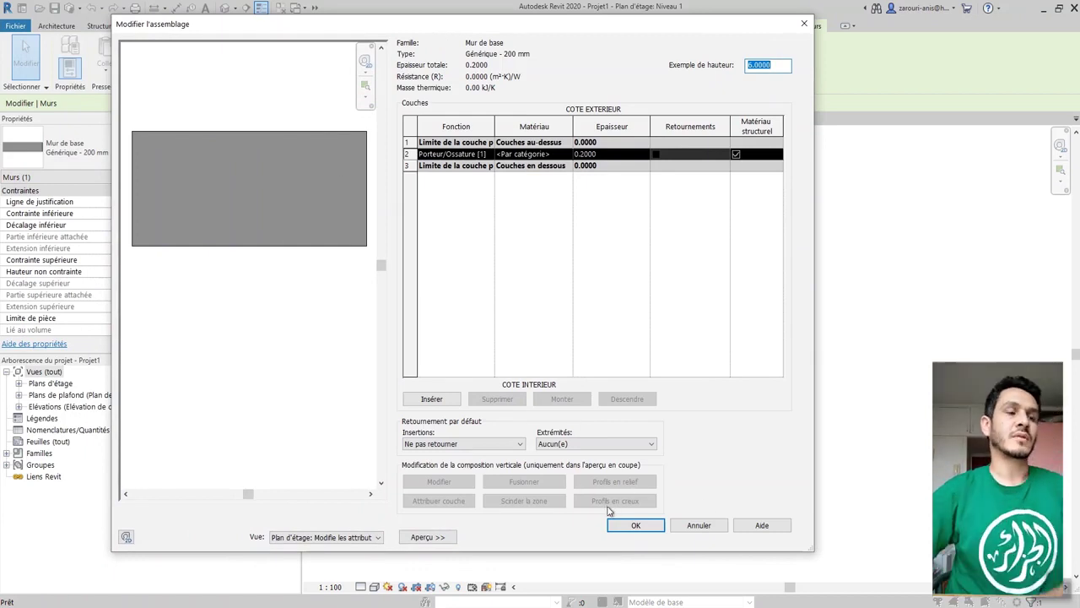
Step: Switch the assembly preview to the section view "Coupe: Modifie les attributs des types"
{"action": "left_click", "coordinate": [371, 537]}
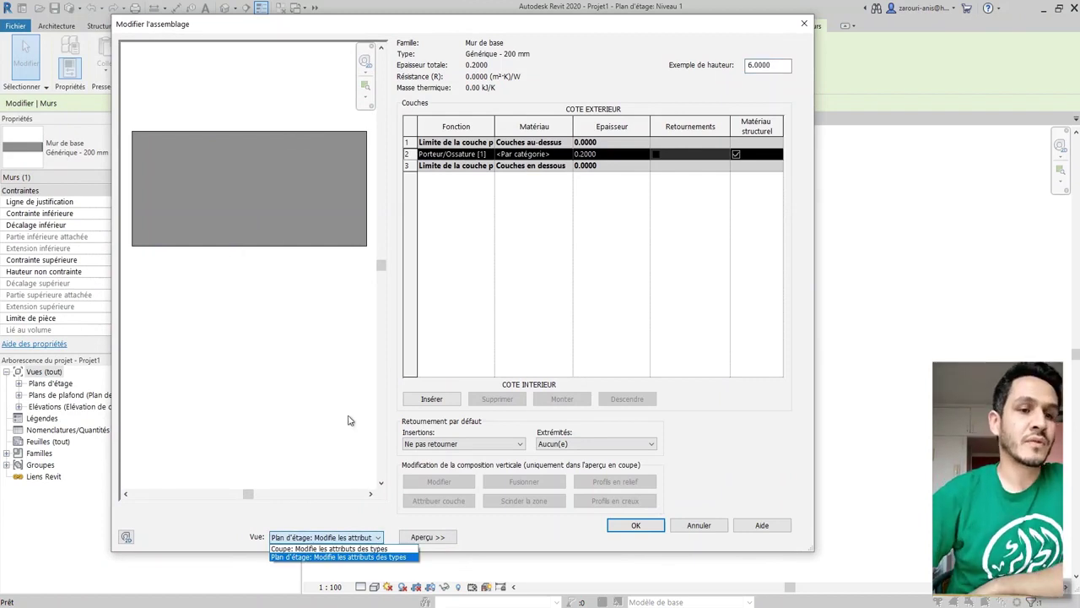
{"action": "left_click", "coordinate": [436, 540]}
{"action": "left_click", "coordinate": [436, 540]}
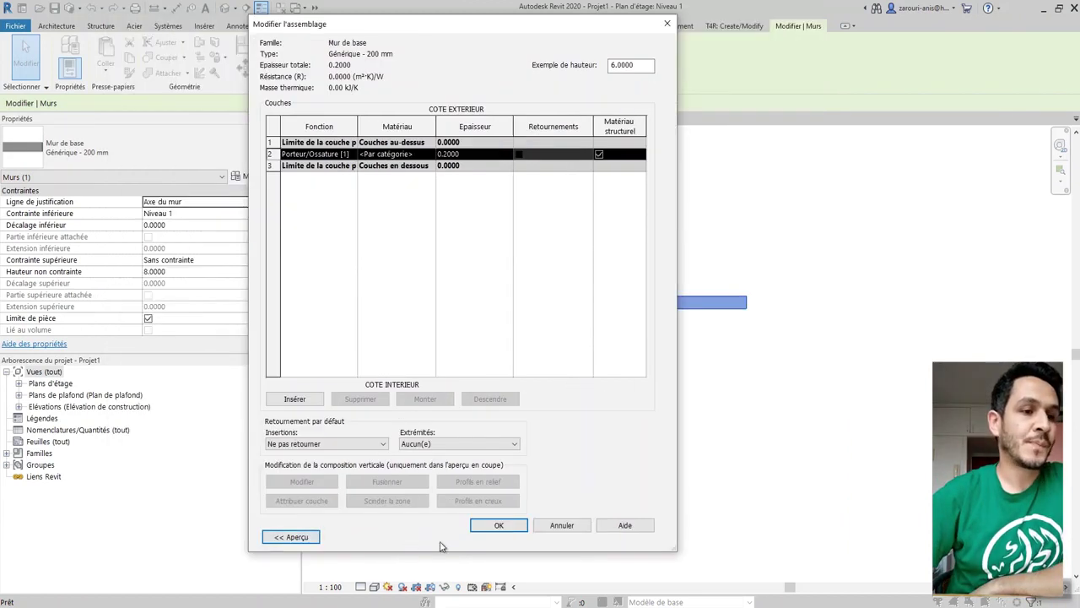
{"action": "left_click", "coordinate": [319, 538]}
{"action": "left_click", "coordinate": [351, 539]}
{"action": "left_click", "coordinate": [351, 548]}
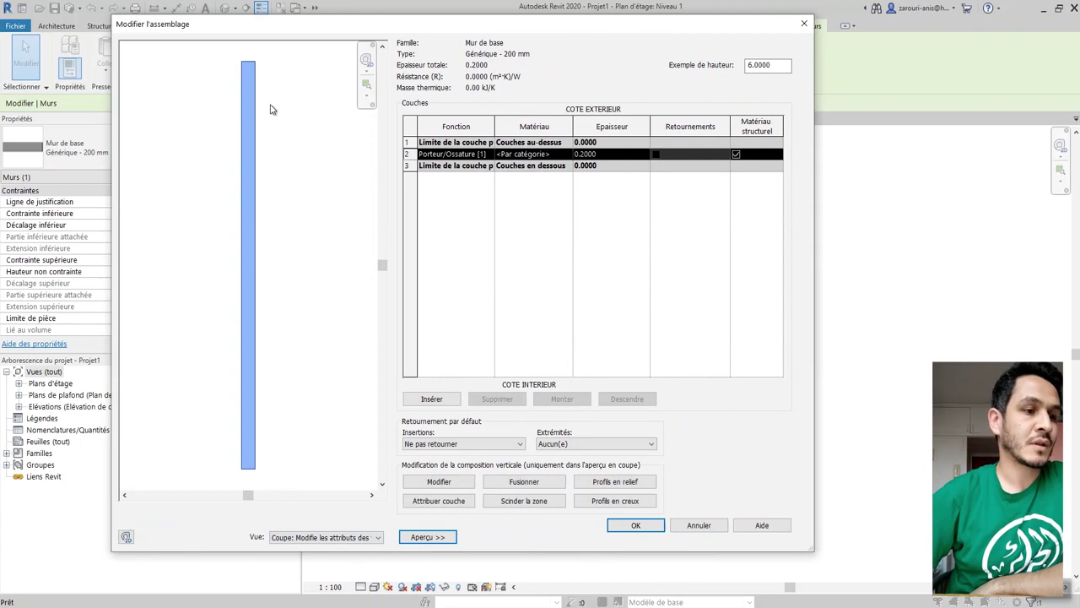
Step: Add a reveal (profil en creux) to the wall assembly using the Famille2 : Famille2 profile, and inspect the cut at the wall's base
{"action": "left_click", "coordinate": [614, 502]}
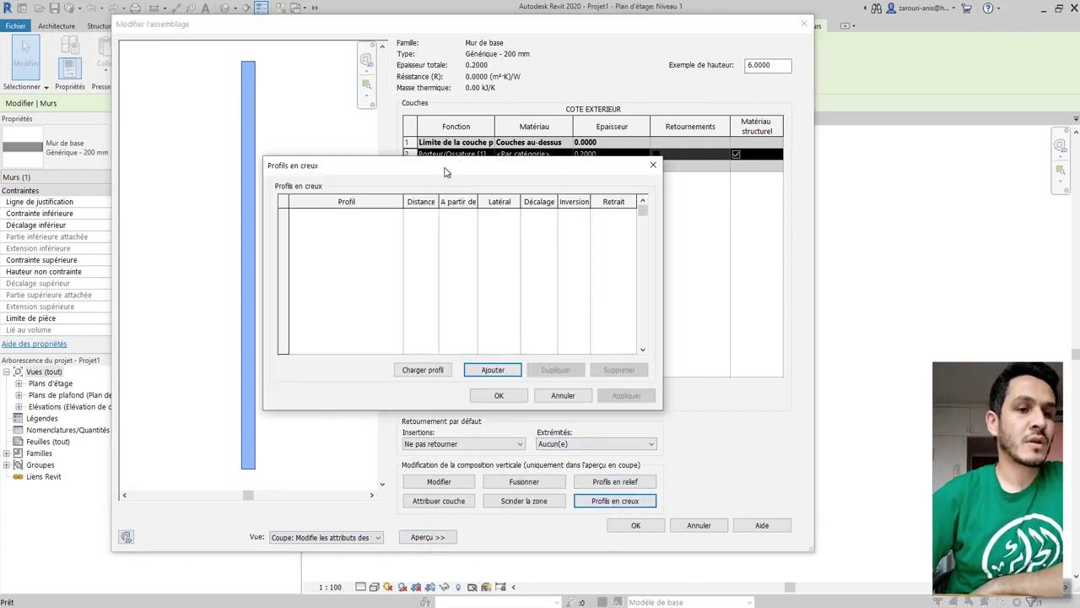
{"action": "left_click_drag", "start_coordinate": [446, 174], "coordinate": [513, 166]}
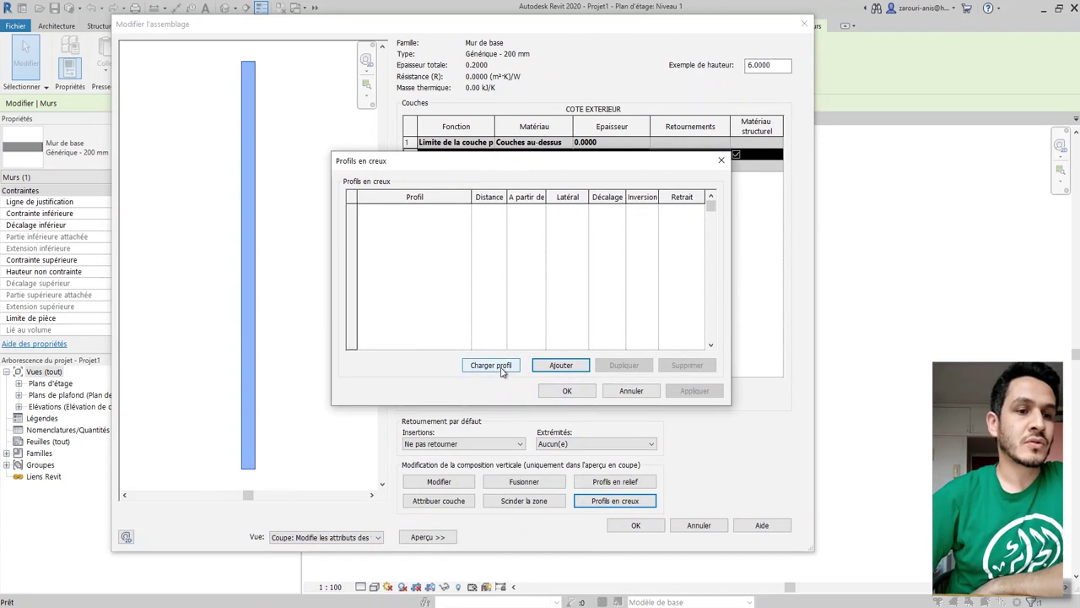
{"action": "left_click", "coordinate": [562, 365]}
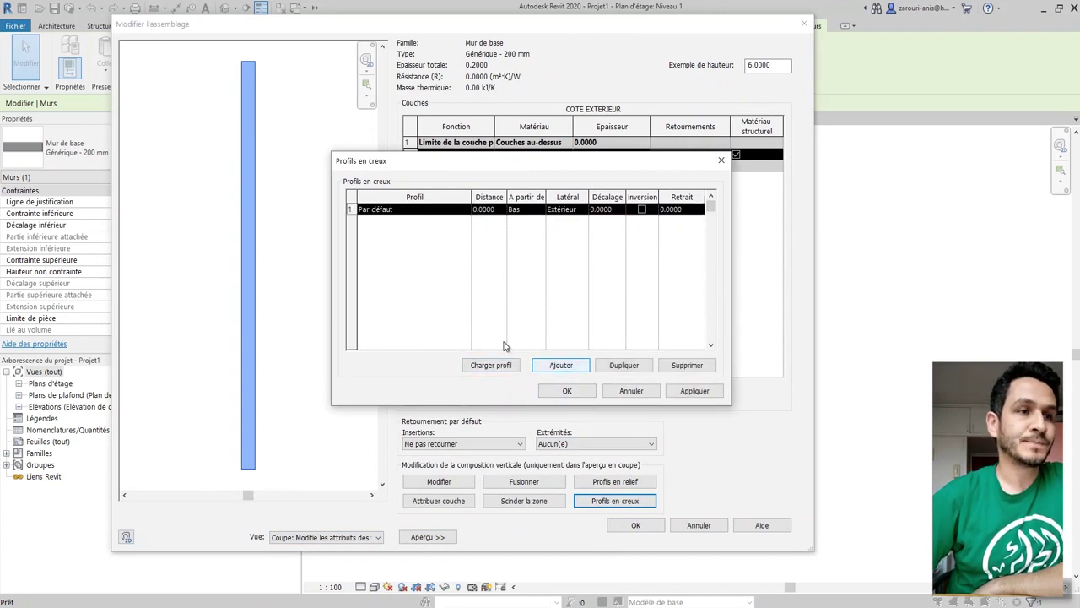
{"action": "left_click", "coordinate": [464, 210]}
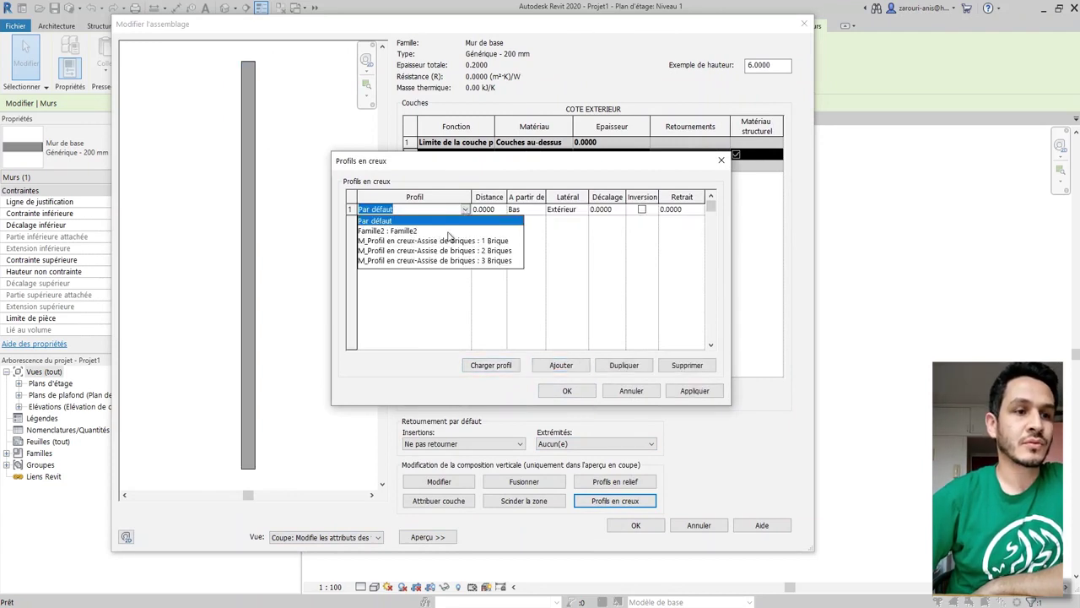
{"action": "left_click", "coordinate": [397, 231]}
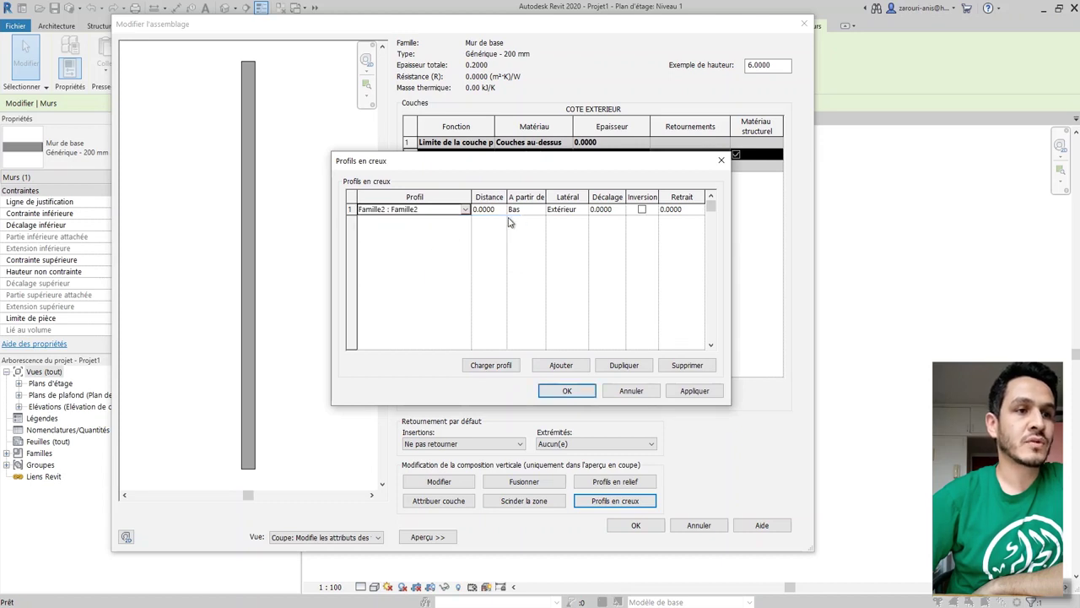
{"action": "left_click", "coordinate": [697, 393]}
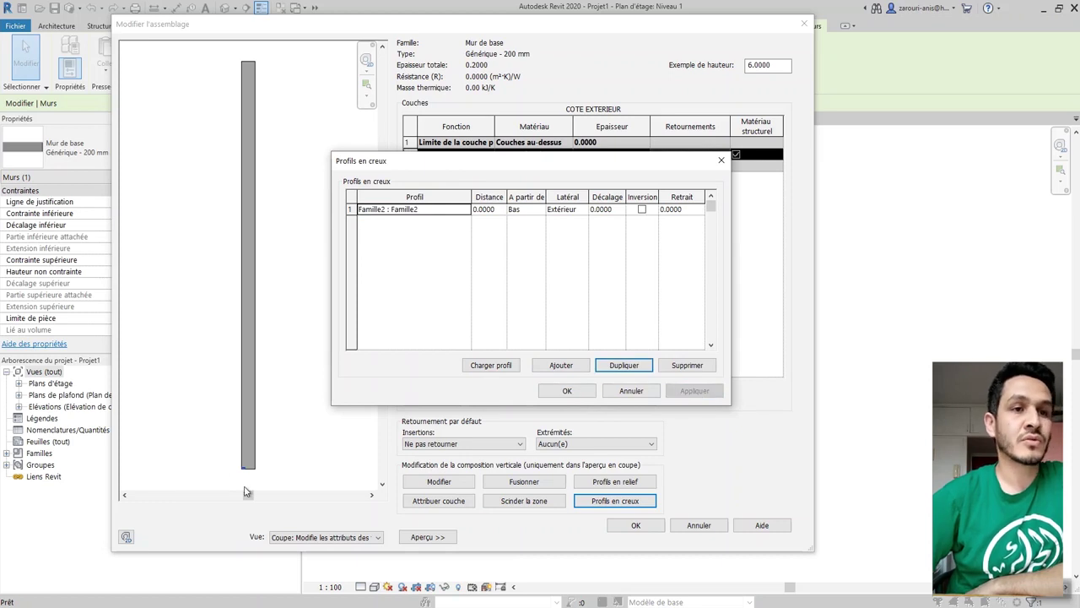
{"action": "left_click", "coordinate": [567, 391]}
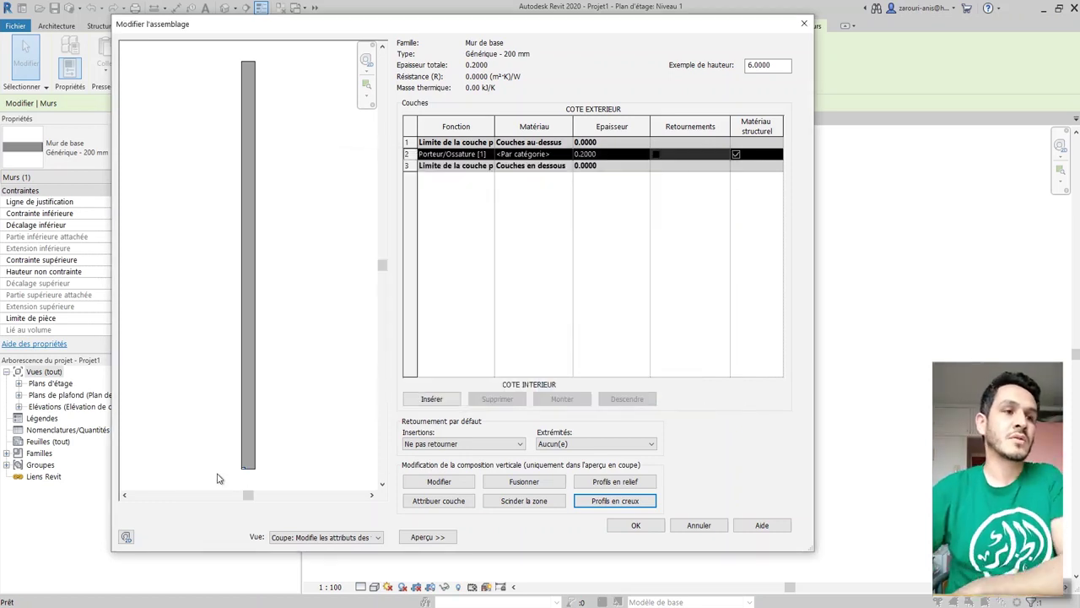
{"action": "scroll", "coordinate": [244, 469], "scroll_direction": "up", "scroll_amount": 6}
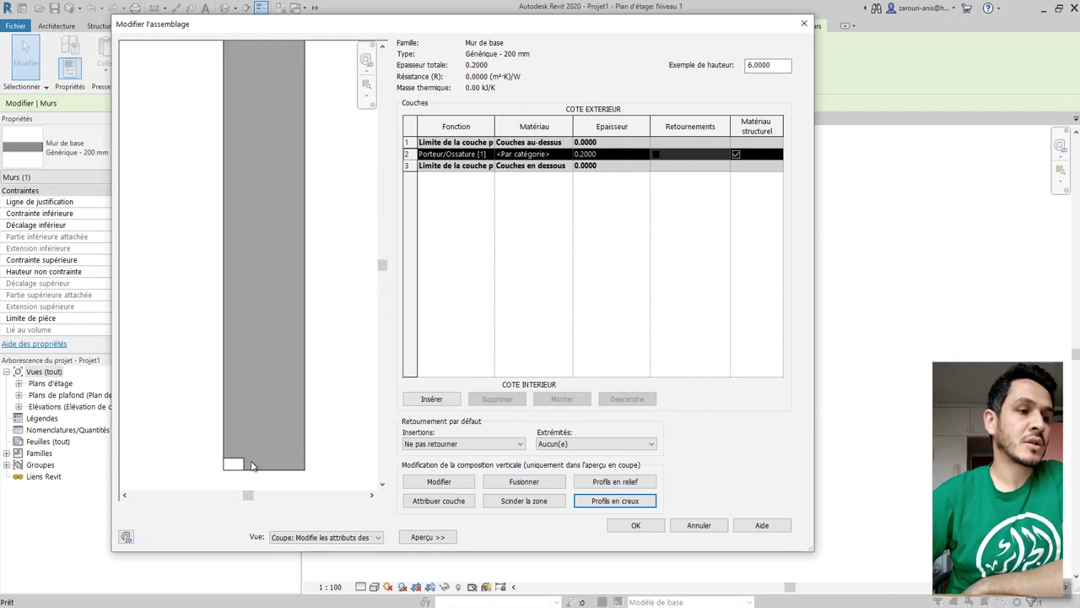
Step: Set the existing wall reveal's distance from the base (Bas) to 0.3 and apply it to the assembly
{"action": "scroll", "coordinate": [252, 466], "scroll_direction": "down", "scroll_amount": 8}
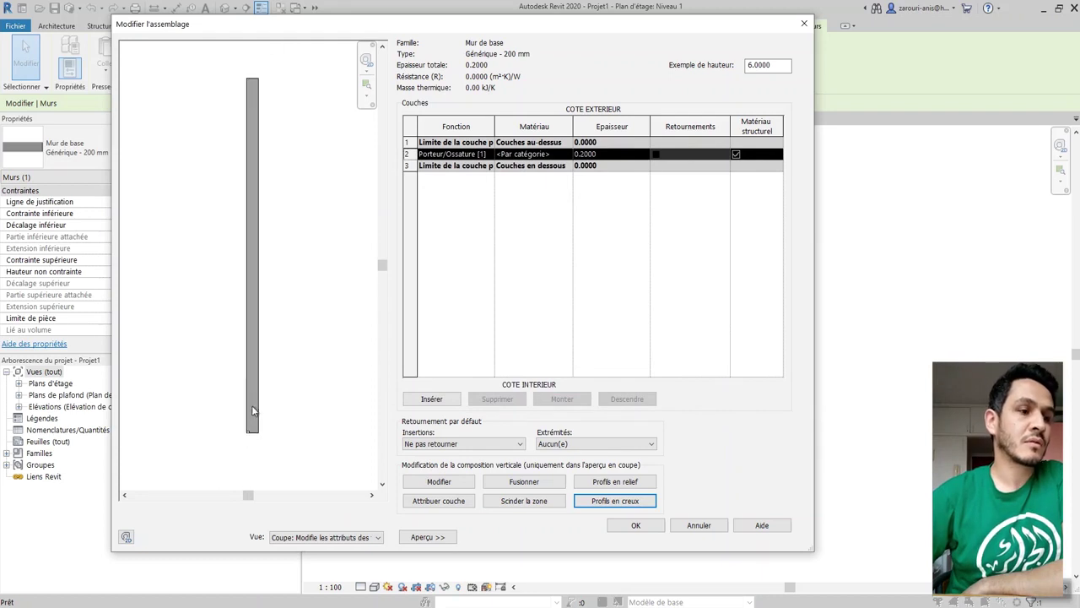
{"action": "left_click", "coordinate": [631, 501]}
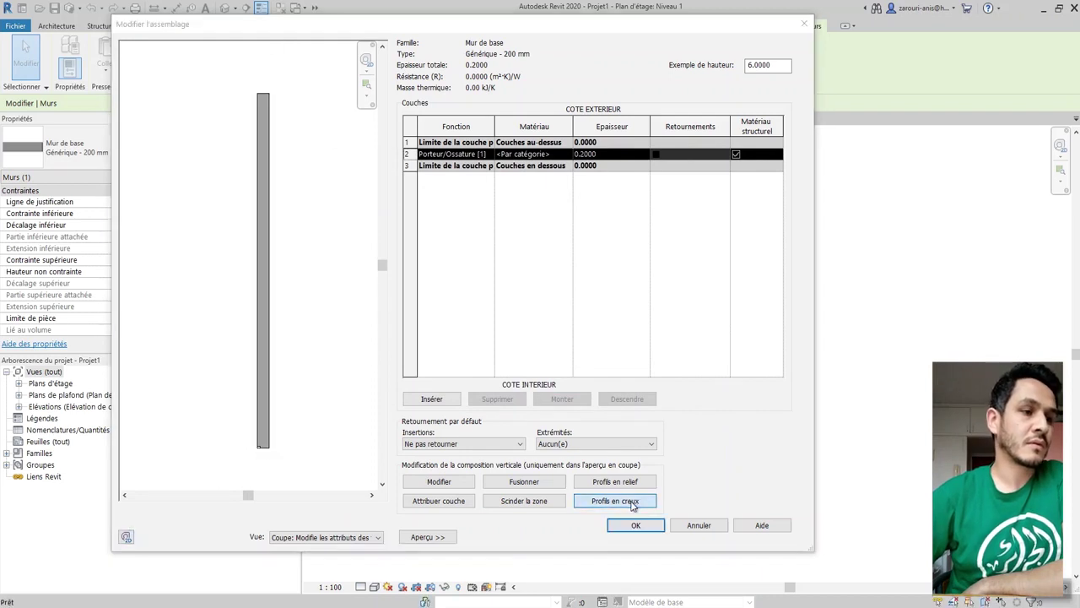
{"action": "left_click_drag", "start_coordinate": [474, 163], "coordinate": [505, 157]}
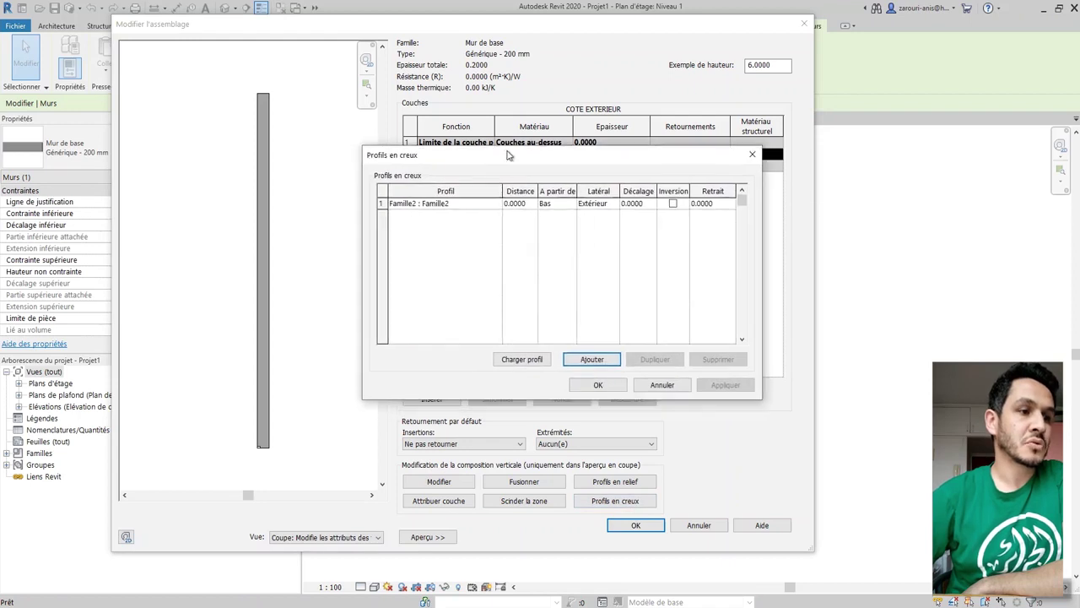
{"action": "left_click", "coordinate": [525, 204]}
{"action": "type", "text": "0.3"}
{"action": "left_click", "coordinate": [721, 384]}
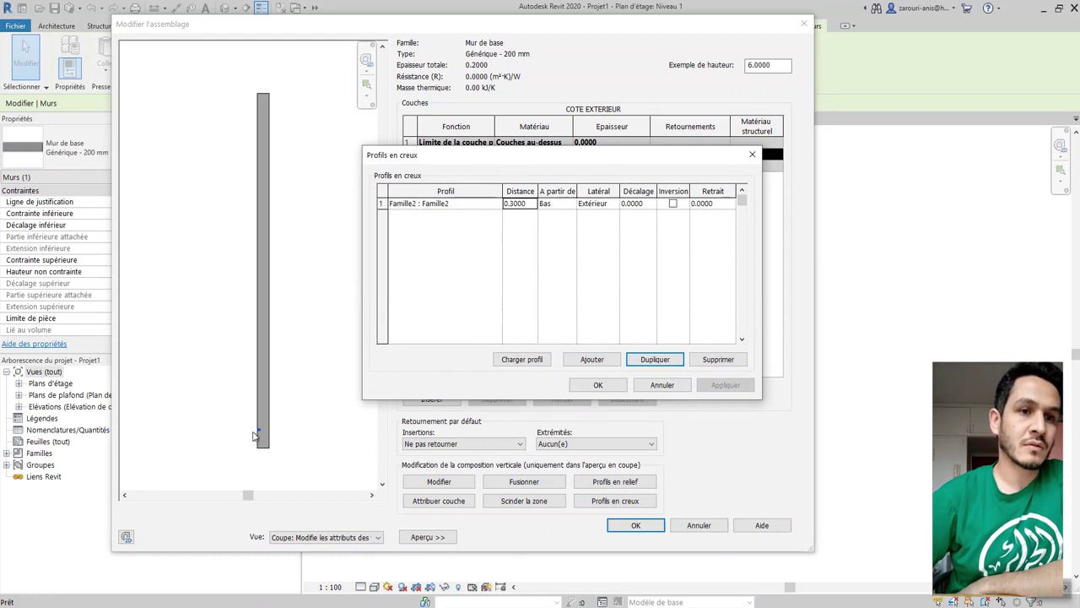
Step: Add a second reveal to the wall using the Famille2 : Famille2 profile and apply it
{"action": "left_click", "coordinate": [592, 359]}
{"action": "left_click", "coordinate": [496, 205]}
{"action": "left_click", "coordinate": [496, 205]}
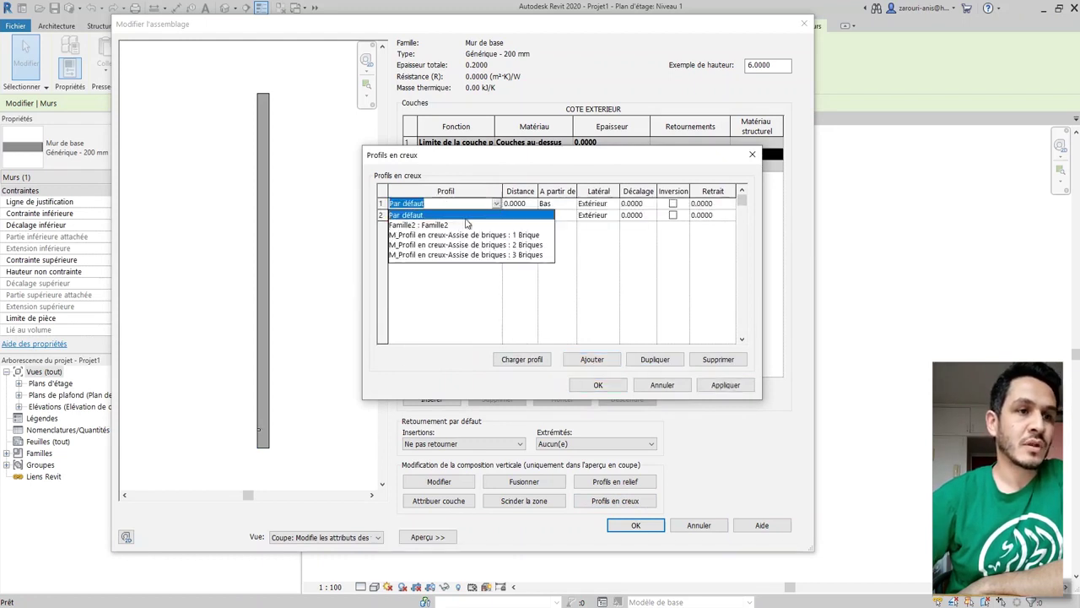
{"action": "left_click", "coordinate": [459, 223]}
{"action": "left_click", "coordinate": [724, 385]}
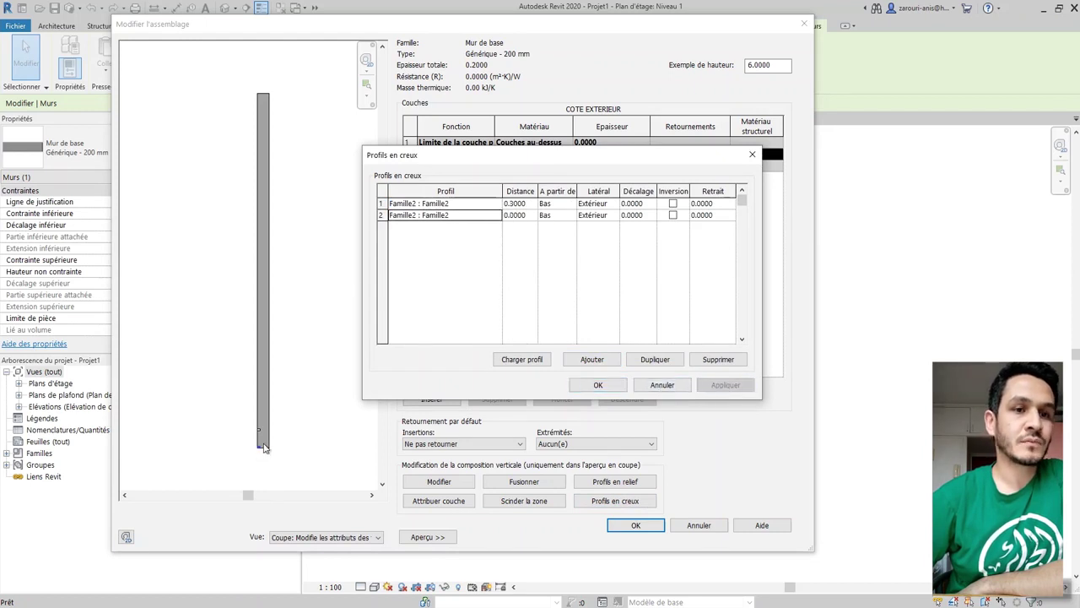
Step: Set the second reveal's distance from the base to 0.6 and apply the change
{"action": "left_click", "coordinate": [528, 216]}
{"action": "key", "text": "BackSpace"}
{"action": "key", "text": "BackSpace"}
{"action": "key", "text": "BackSpace"}
{"action": "key", "text": "BackSpace"}
{"action": "type", "text": "6"}
{"action": "left_click", "coordinate": [724, 384]}
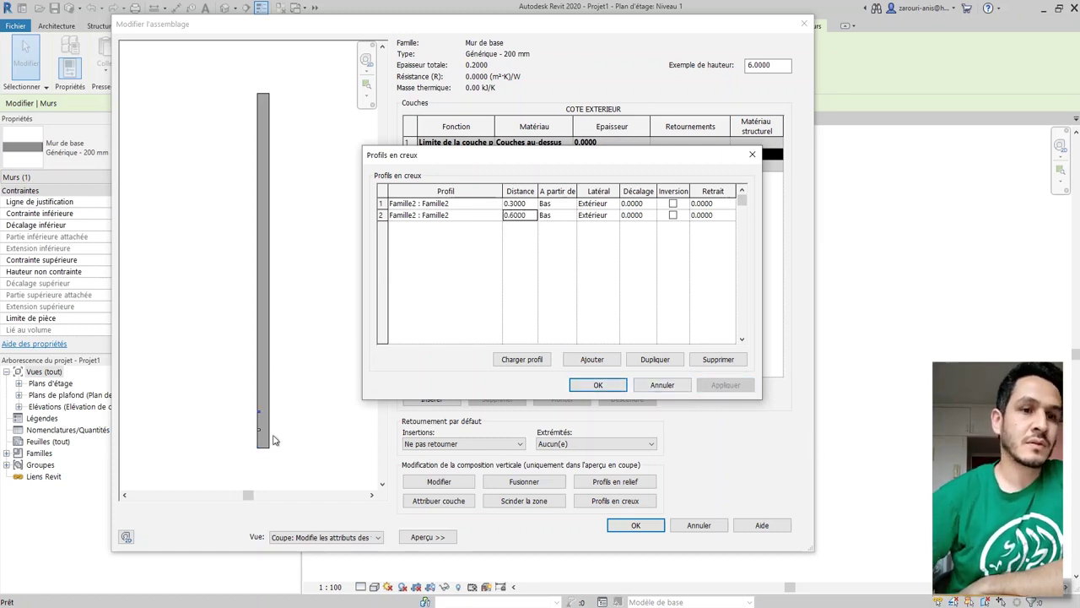
Step: Add a third reveal to the wall with the Famille2 : Famille2 profile and apply it
{"action": "left_click", "coordinate": [381, 215]}
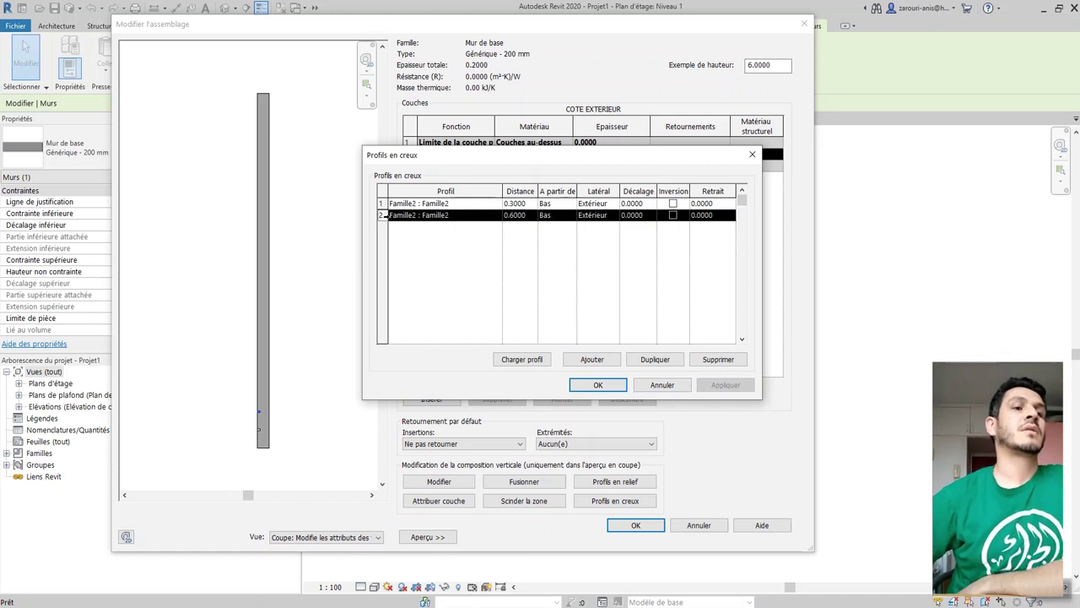
{"action": "left_click", "coordinate": [594, 363]}
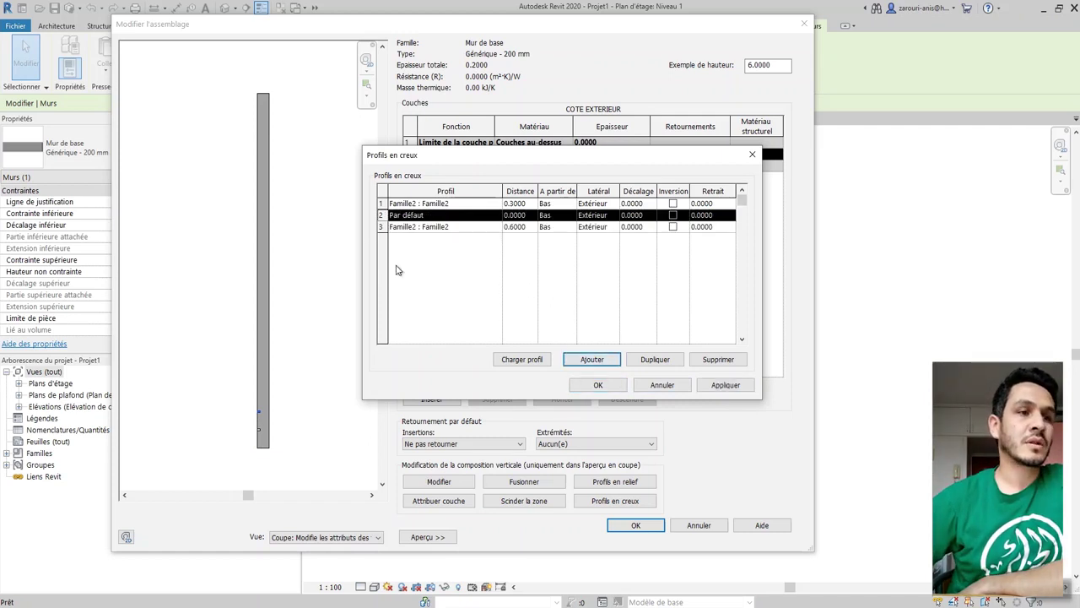
{"action": "left_click", "coordinate": [497, 219]}
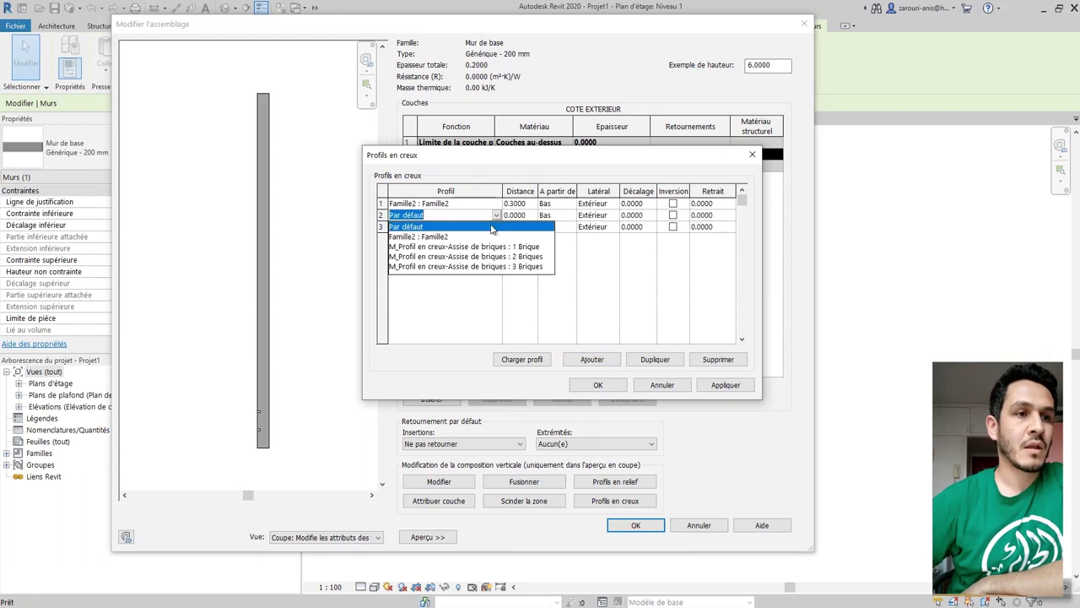
{"action": "left_click", "coordinate": [422, 236]}
{"action": "left_click", "coordinate": [724, 390]}
Step: Set the third reveal's distance from the base to 0.9 and apply the change
{"action": "left_click", "coordinate": [530, 228]}
{"action": "left_click_drag", "start_coordinate": [510, 227], "coordinate": [528, 231]}
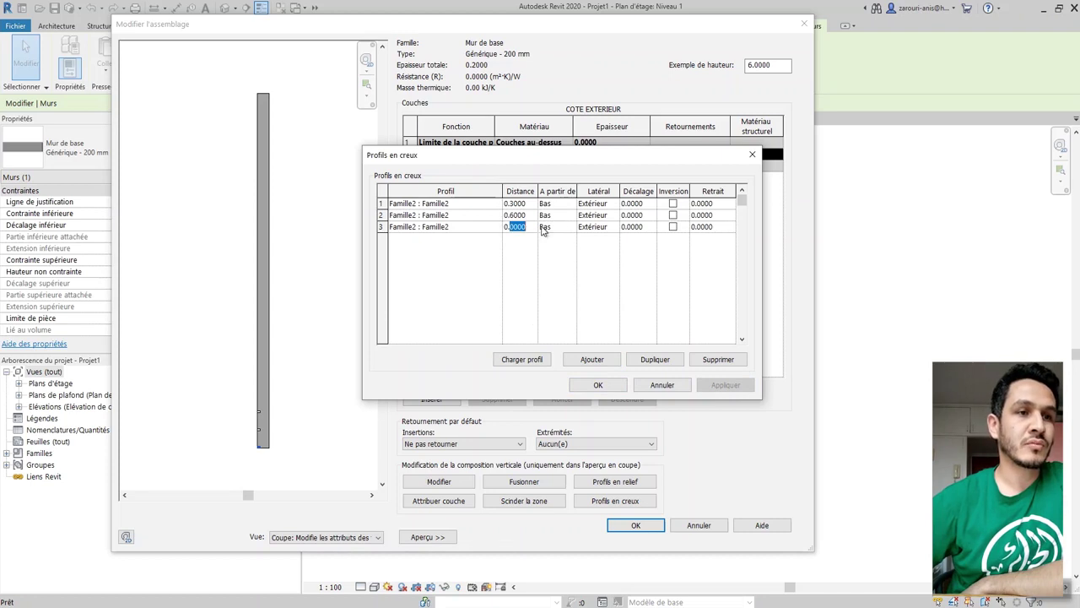
{"action": "type", "text": "9"}
{"action": "left_click", "coordinate": [559, 225]}
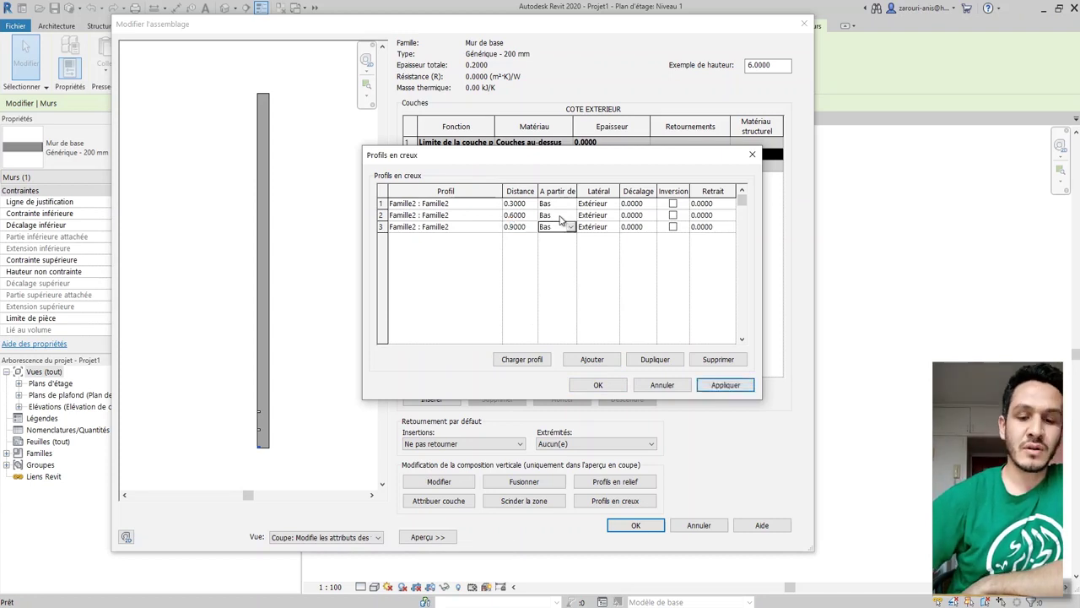
{"action": "left_click", "coordinate": [724, 386]}
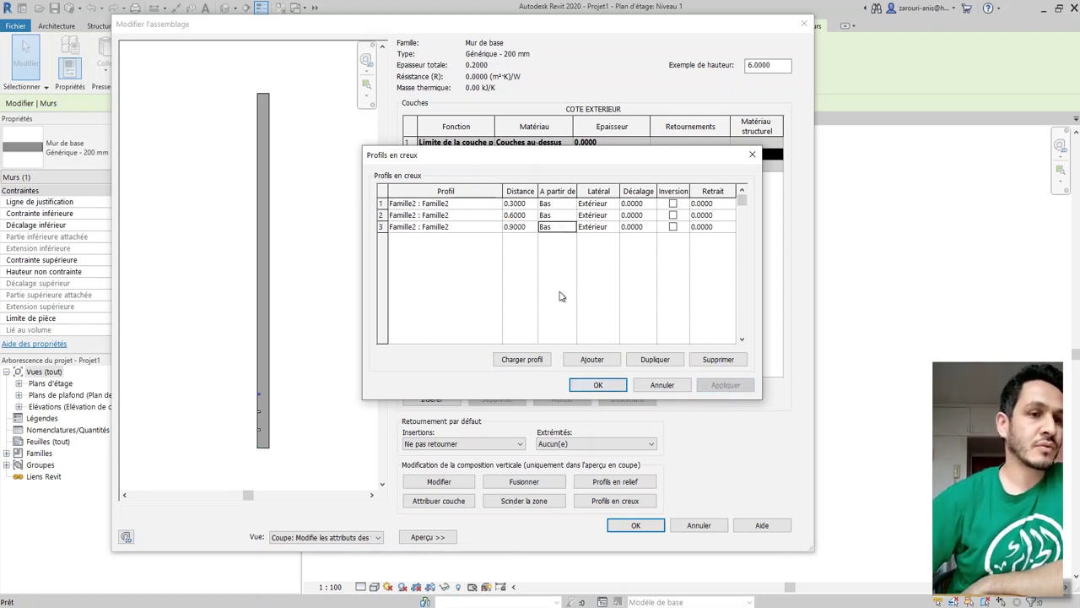
Step: Add a fourth reveal at distance 1.2 from the base, assign it the Famille2 : Famille2 profile, and apply it
{"action": "left_click", "coordinate": [591, 359]}
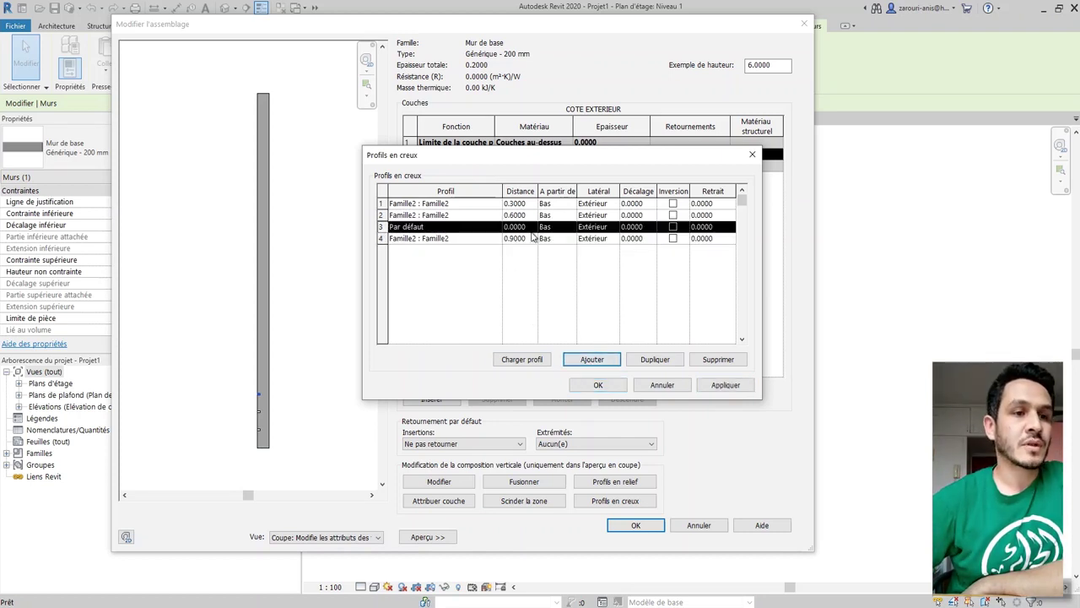
{"action": "type", "text": "1.2"}
{"action": "key", "text": "Tab"}
{"action": "left_click", "coordinate": [496, 228]}
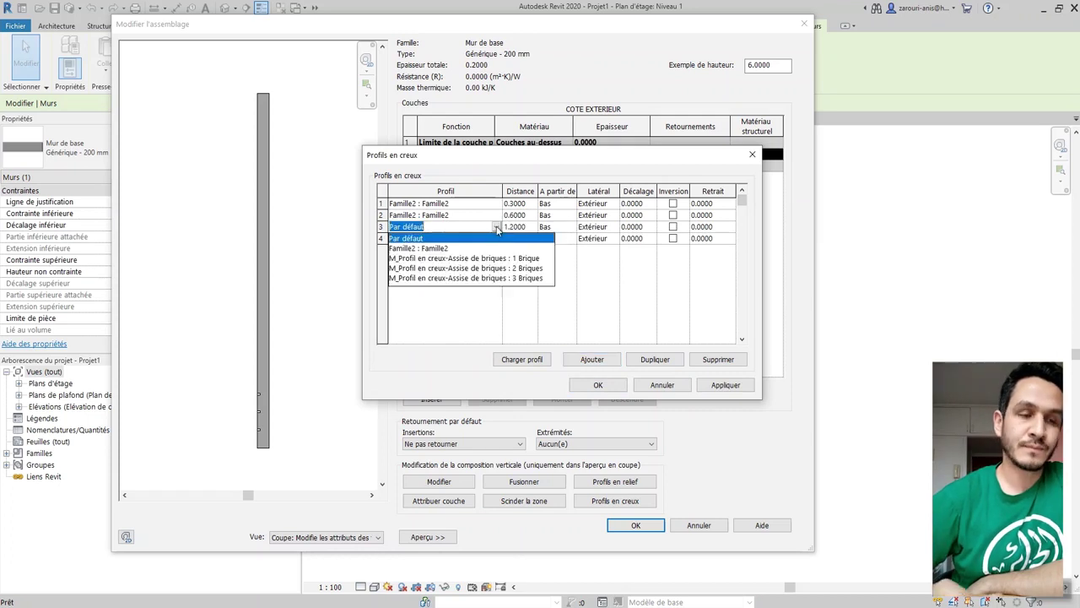
{"action": "left_click", "coordinate": [412, 249]}
{"action": "left_click", "coordinate": [726, 386]}
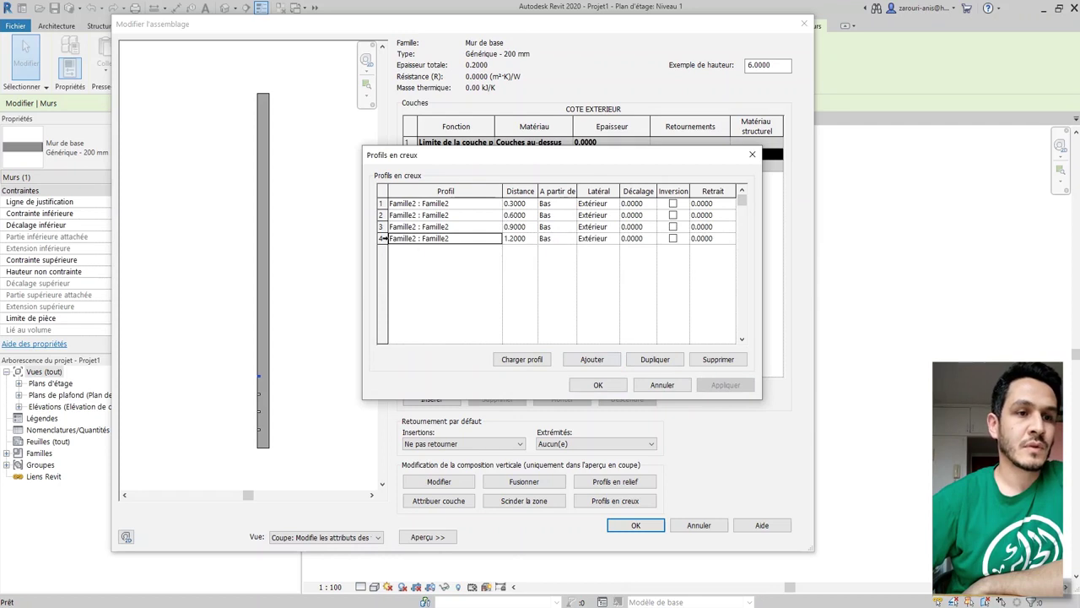
Step: Duplicate the reveal at 1.2 and set one copy's distance from the base to 1.5
{"action": "left_click", "coordinate": [411, 240]}
{"action": "left_click", "coordinate": [655, 359]}
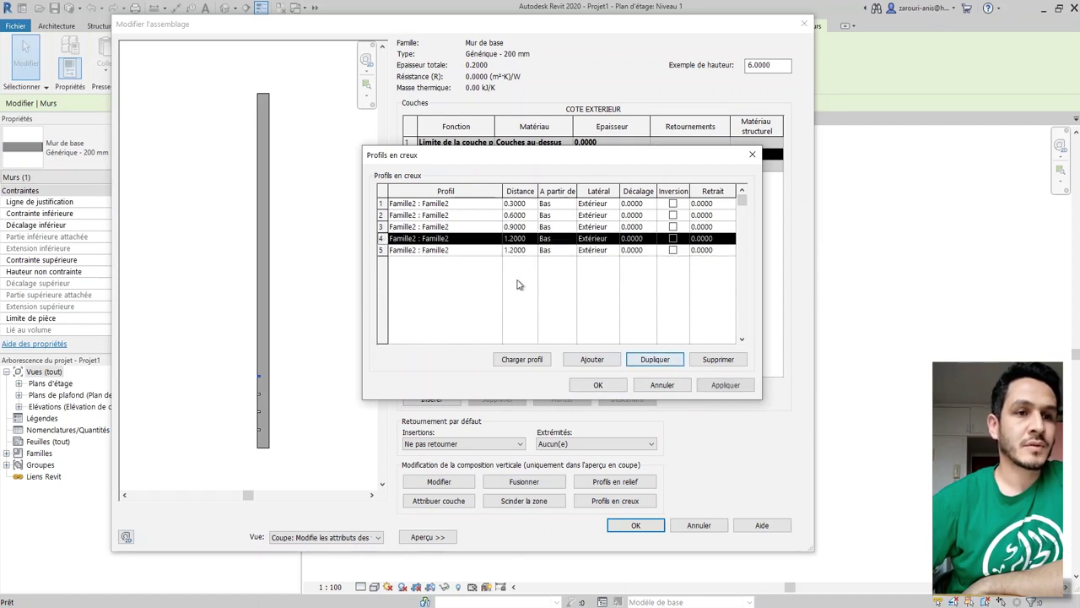
{"action": "left_click", "coordinate": [520, 251]}
{"action": "type", "text": "1.5"}
{"action": "key", "text": "Tab"}
Step: Duplicate the reveal at 1.5, set one copy's distance to 1.8, and apply the changes
{"action": "left_click", "coordinate": [388, 251]}
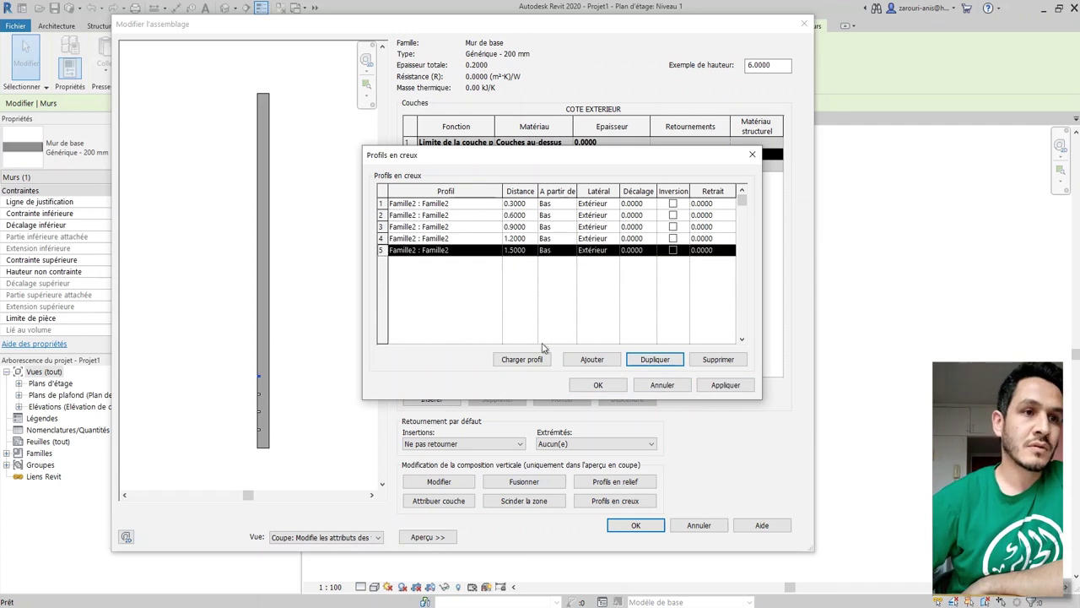
{"action": "left_click", "coordinate": [655, 359]}
{"action": "left_click", "coordinate": [512, 263]}
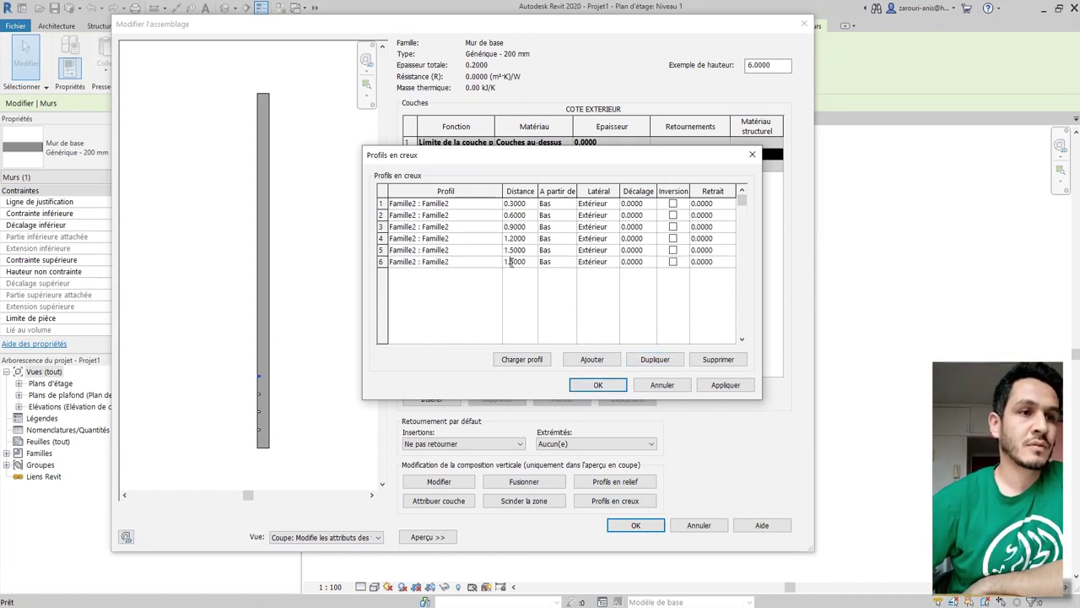
{"action": "key", "text": "Tab"}
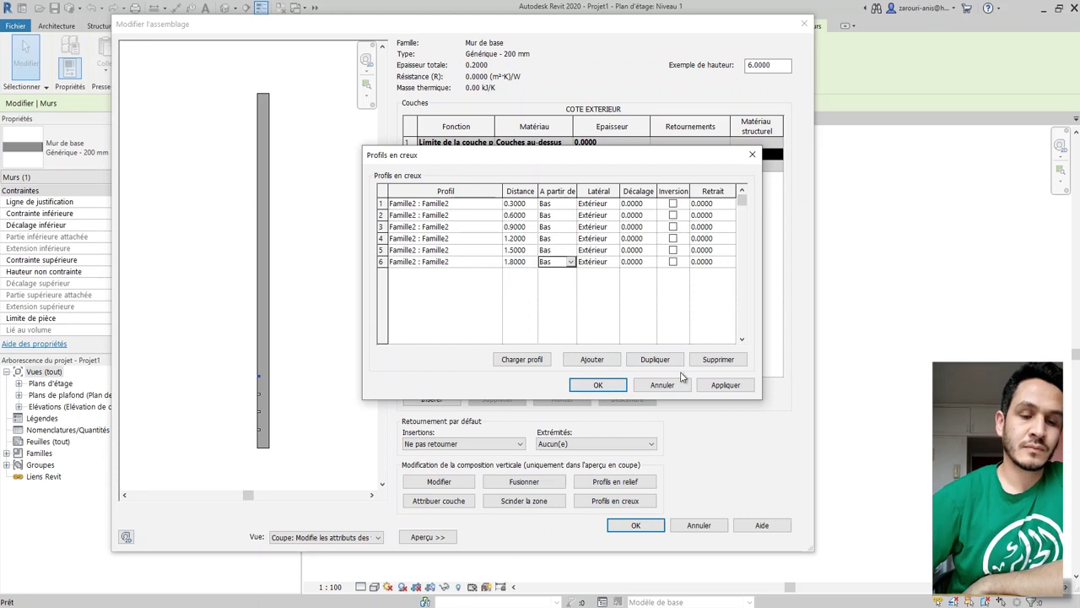
{"action": "left_click", "coordinate": [724, 385]}
{"action": "left_click", "coordinate": [653, 361]}
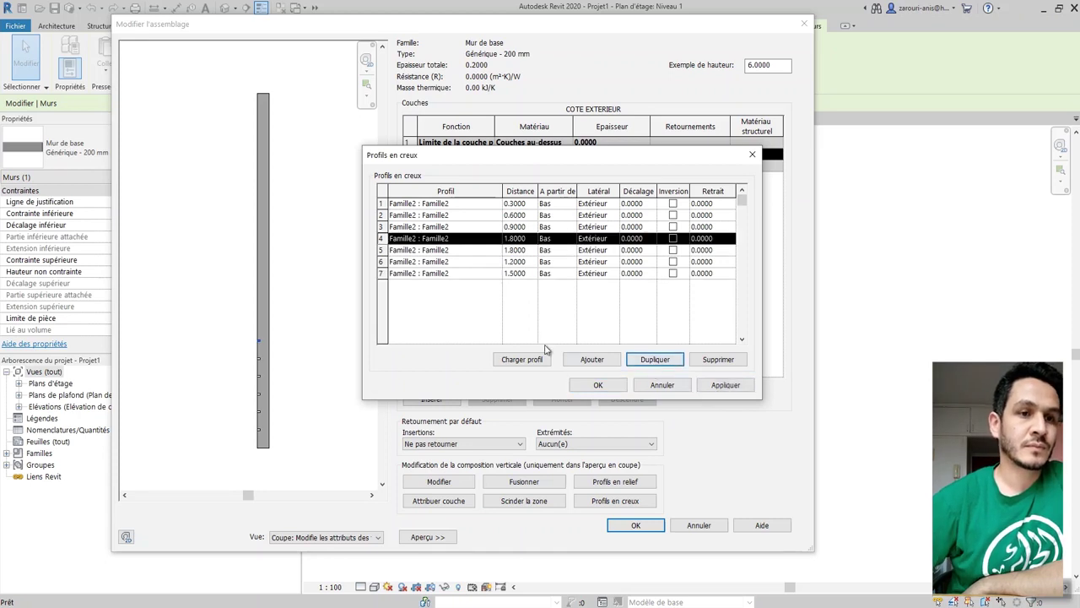
{"action": "left_click", "coordinate": [517, 241]}
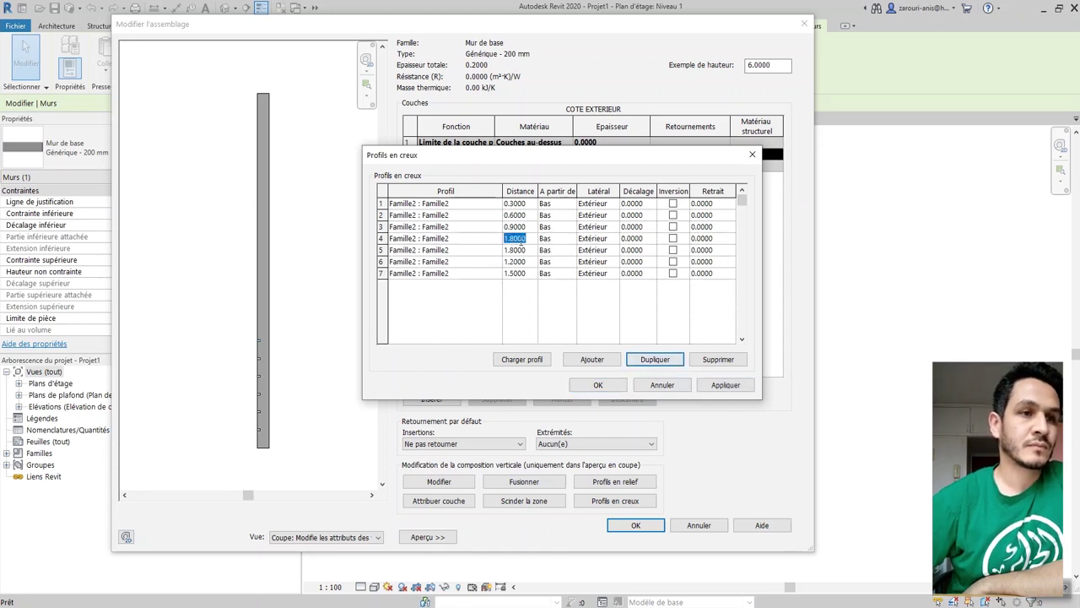
{"action": "type", "text": "2."}
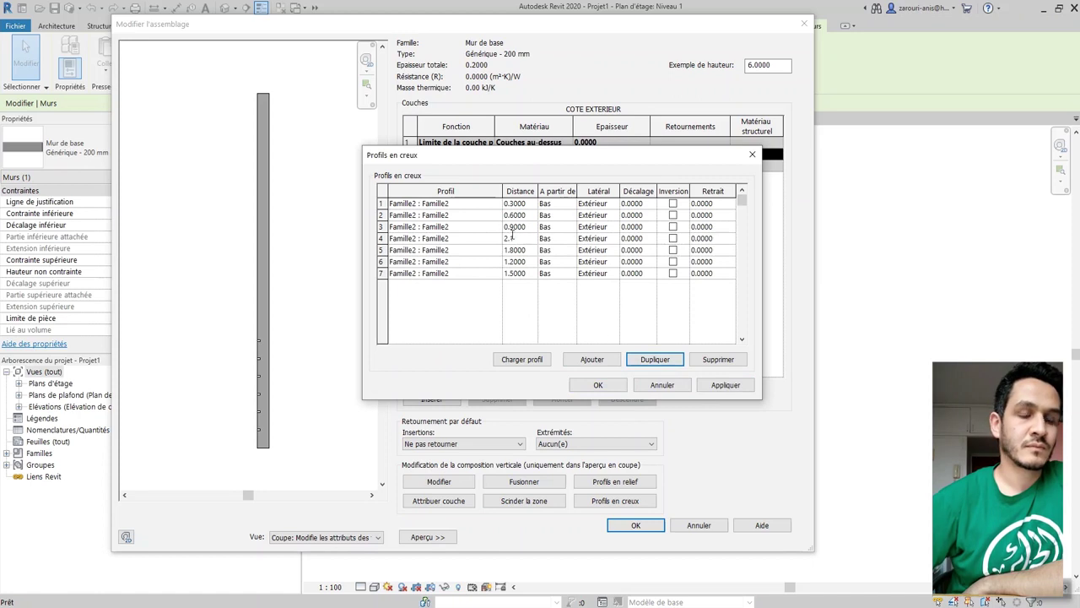
{"action": "type", "text": "1"}
{"action": "left_click", "coordinate": [717, 387]}
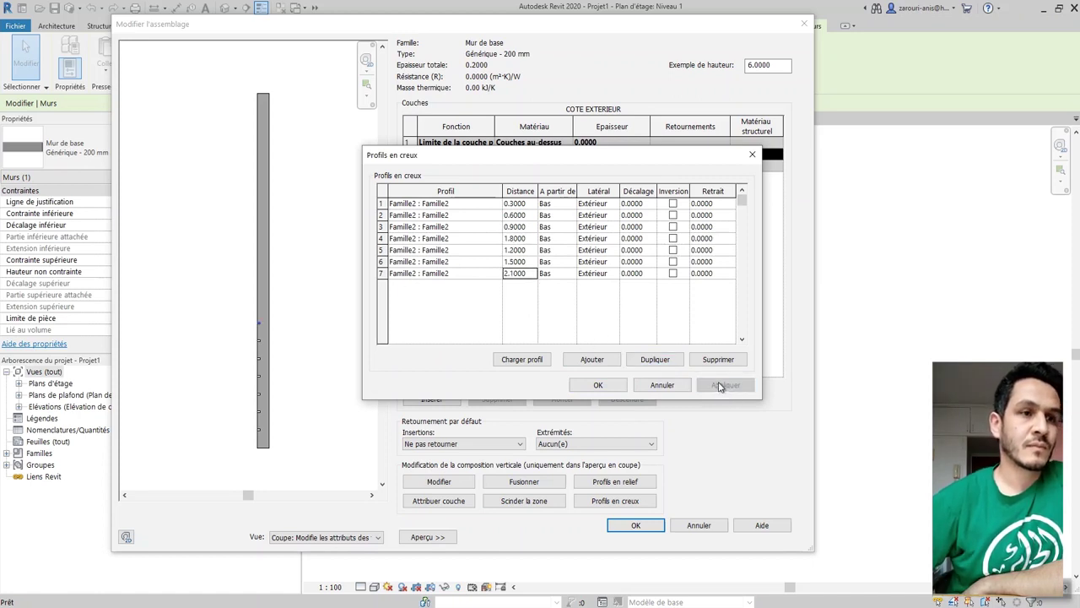
{"action": "key", "text": "Return"}
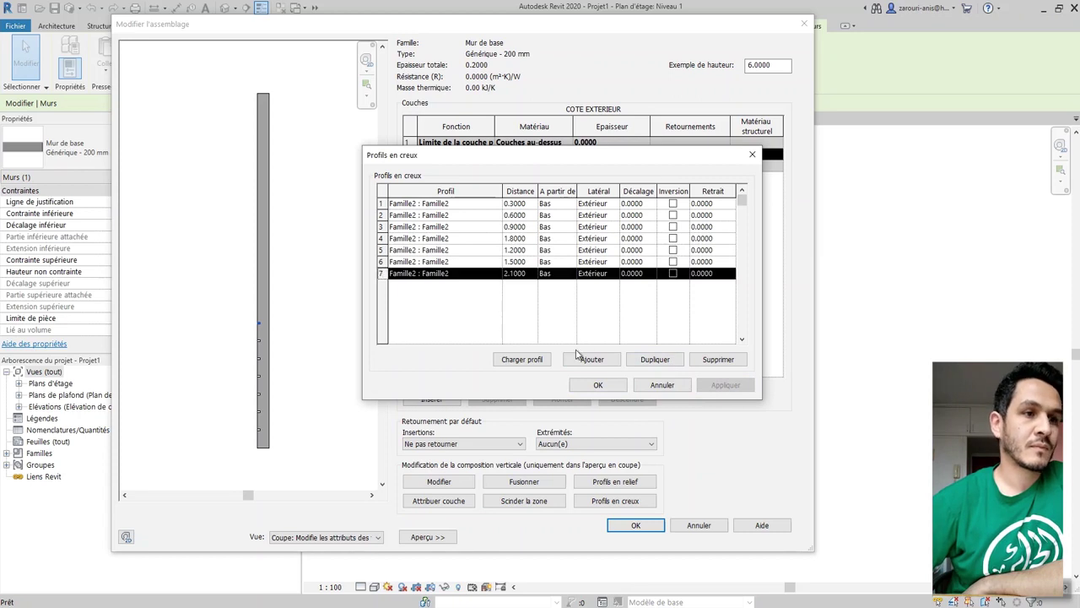
{"action": "left_click", "coordinate": [718, 359]}
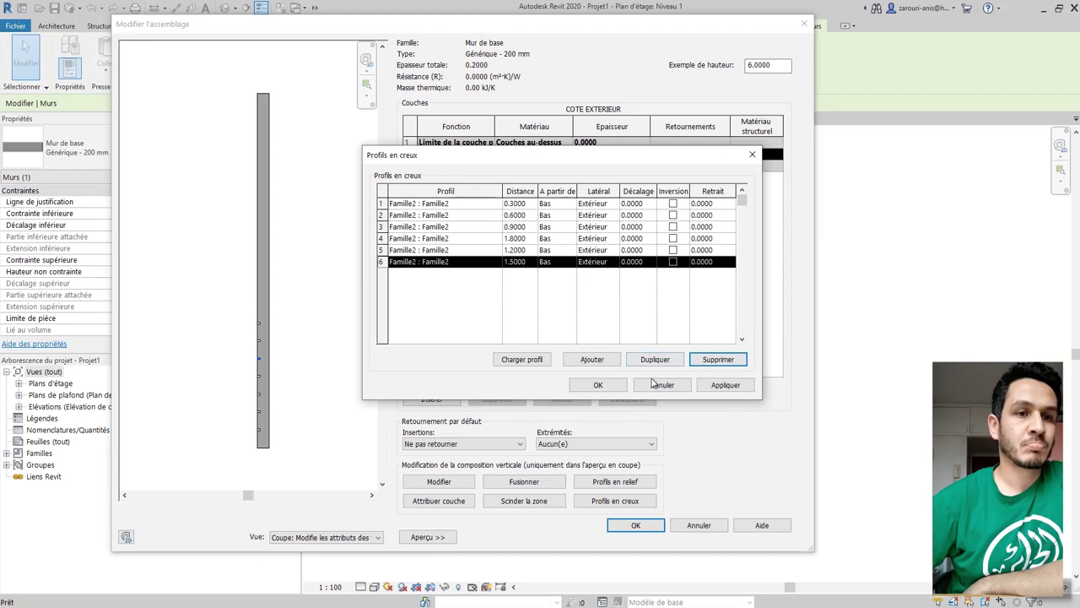
Step: Duplicate the reveal at 1.5, set the copy's distance from the base to 2.1, and apply it
{"action": "left_click", "coordinate": [675, 365]}
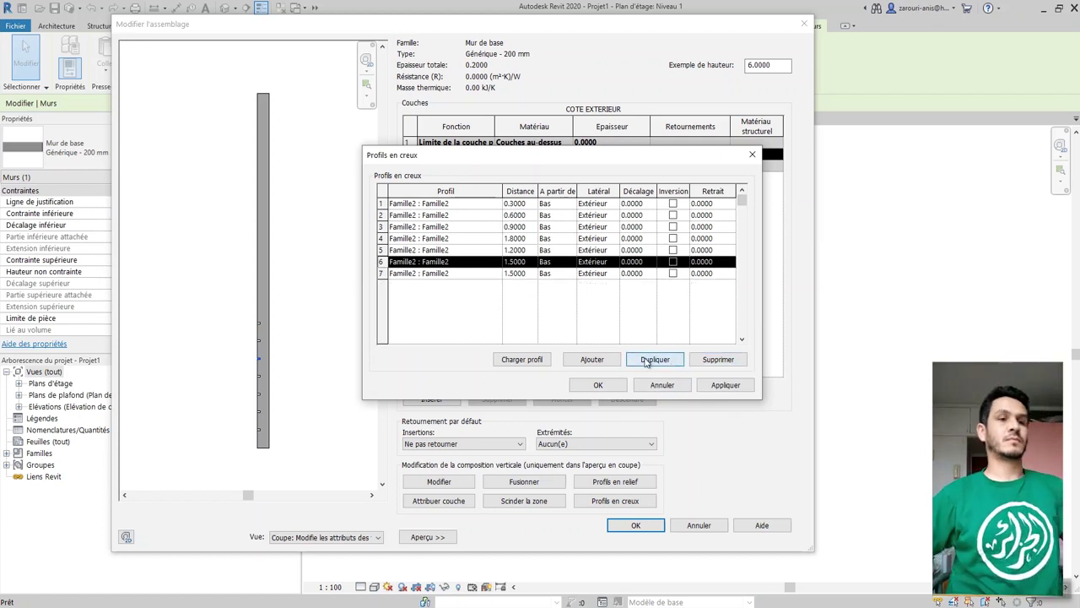
{"action": "left_click", "coordinate": [518, 273]}
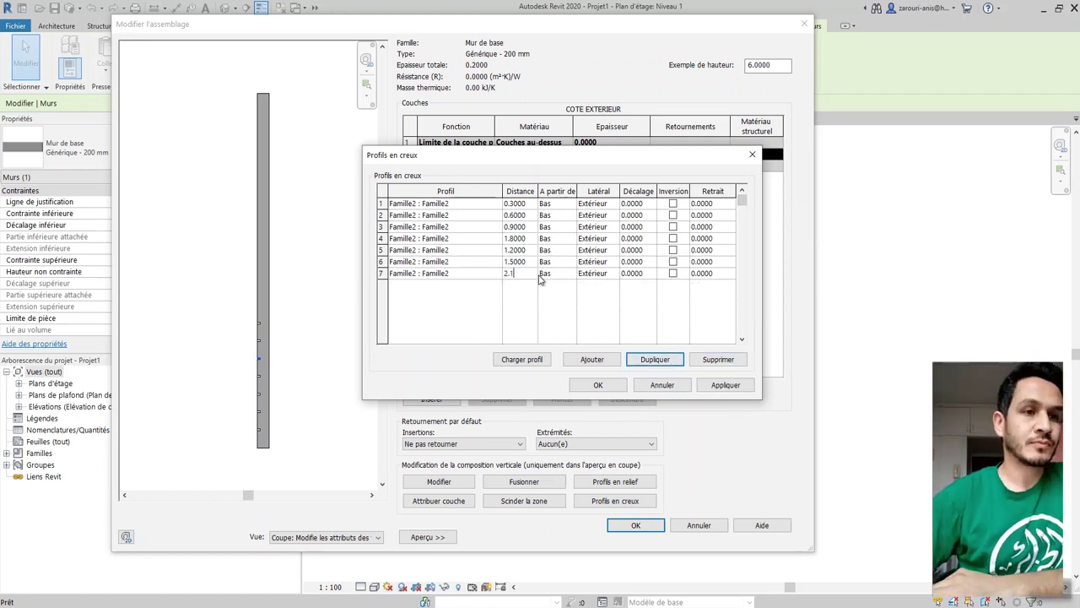
{"action": "left_click", "coordinate": [721, 387]}
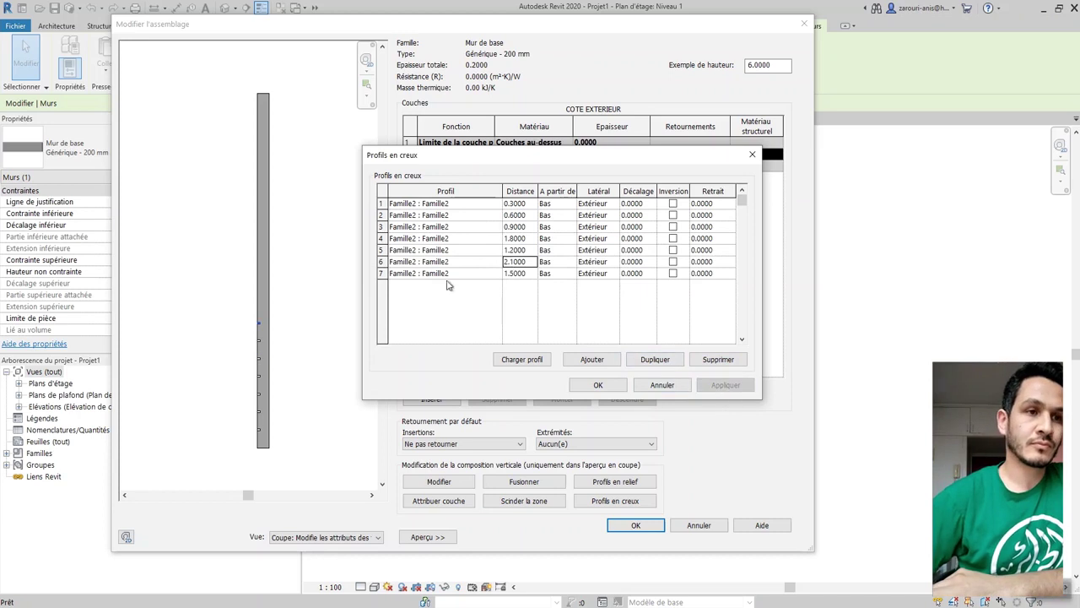
Step: Duplicate the reveal at 2.1 with a distance of 2.4 for one copy, and accept the reveals and the wall assembly
{"action": "left_click", "coordinate": [383, 263]}
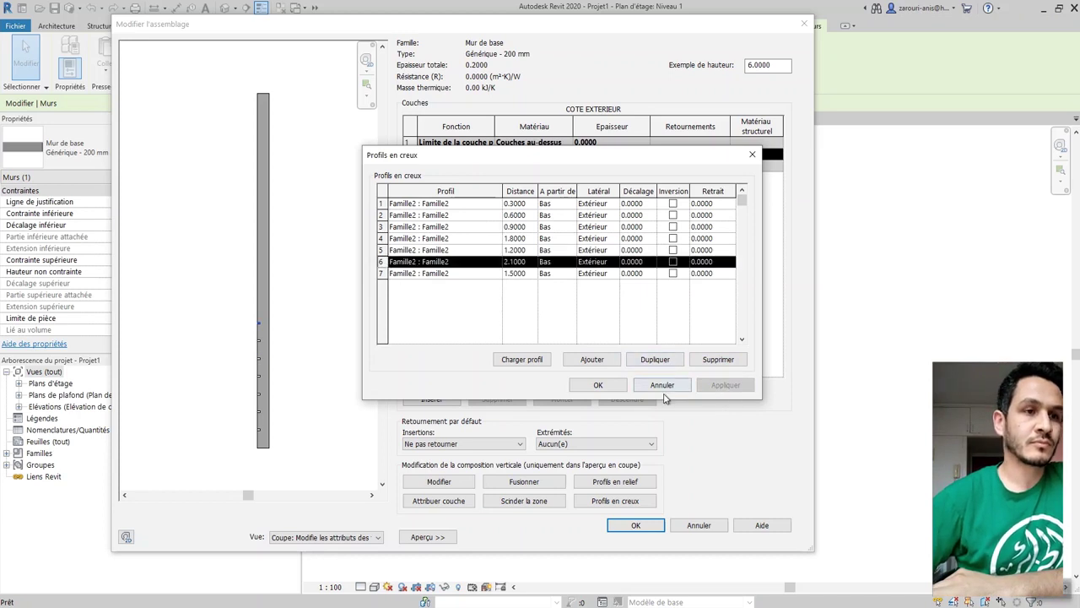
{"action": "left_click", "coordinate": [655, 363]}
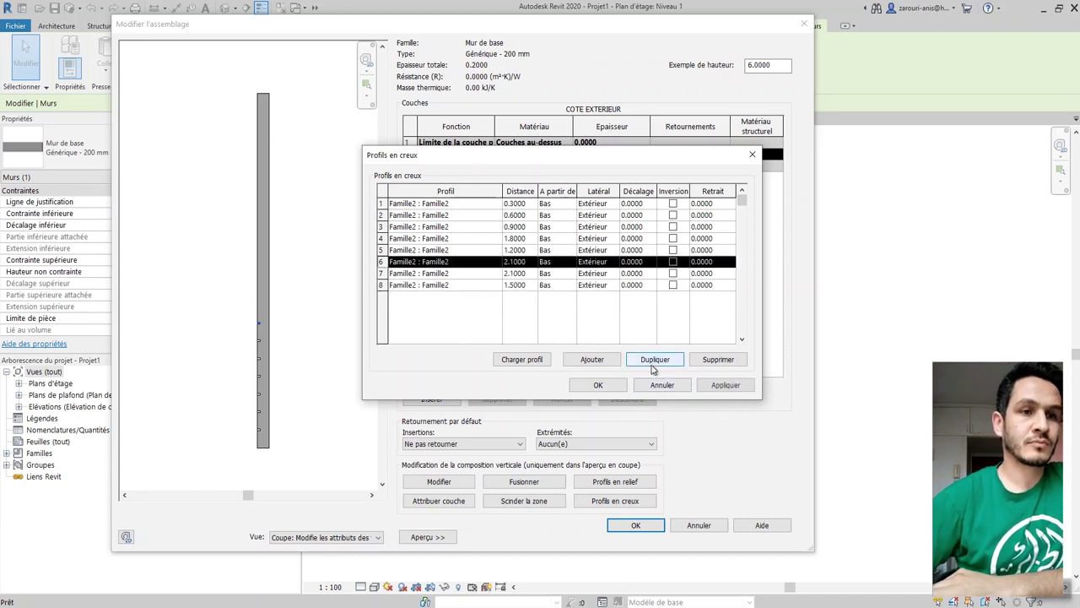
{"action": "left_click", "coordinate": [509, 261]}
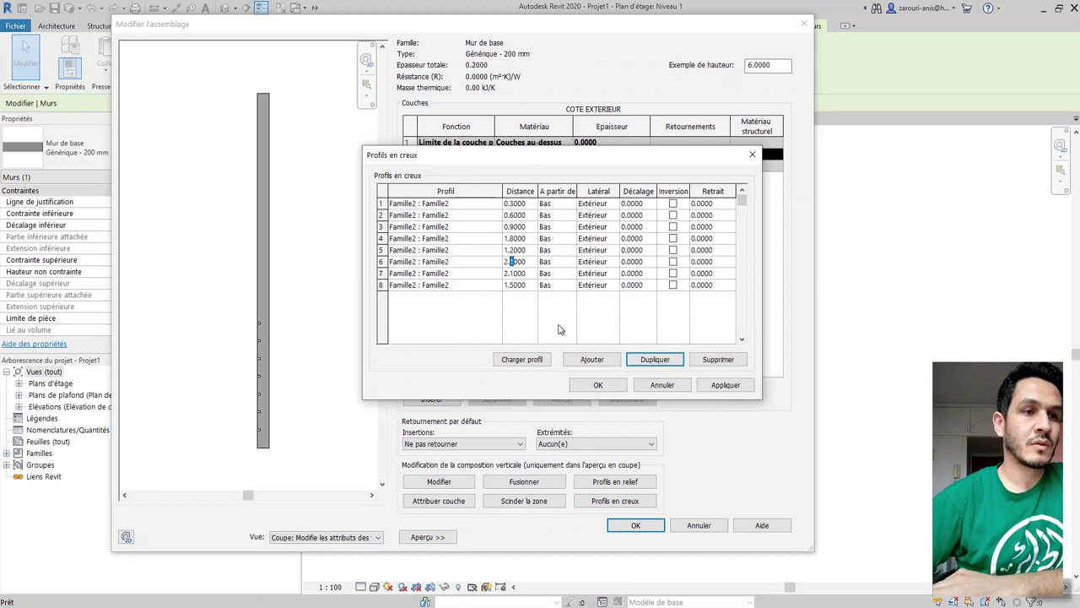
{"action": "left_click", "coordinate": [699, 387]}
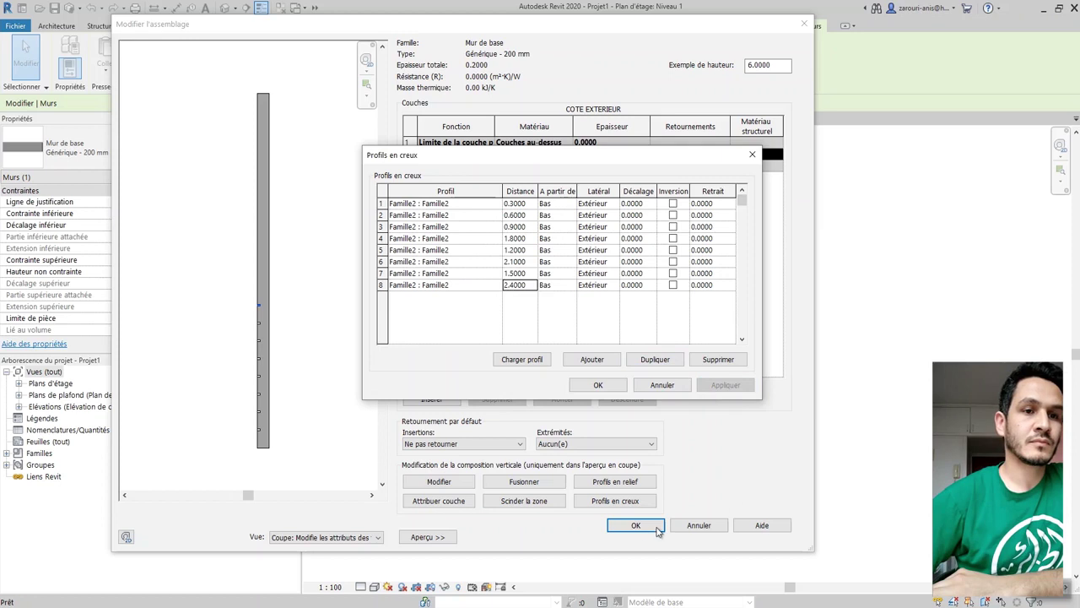
{"action": "left_click", "coordinate": [598, 384]}
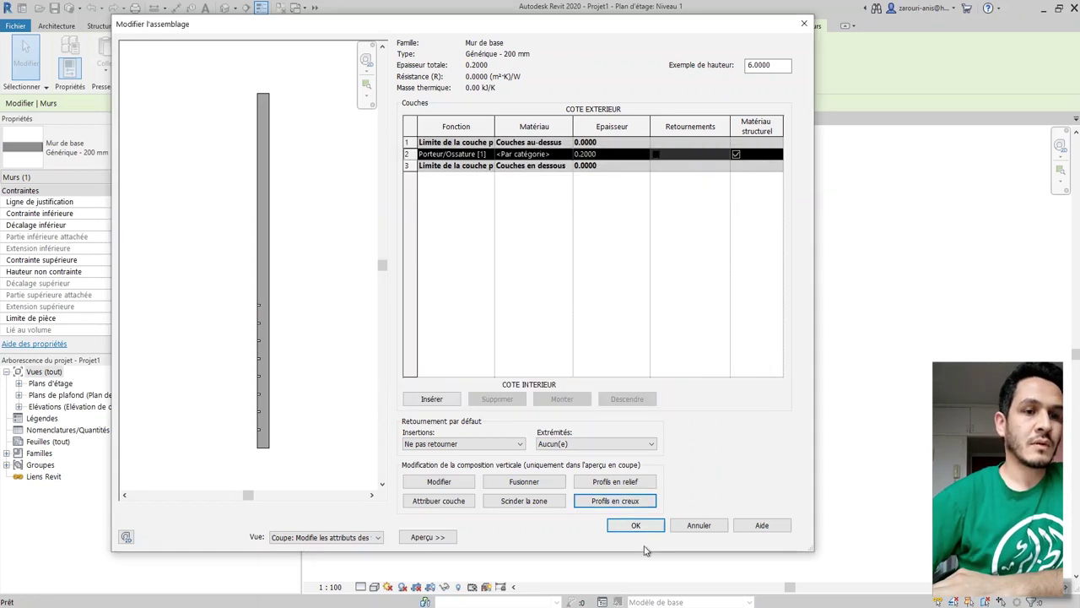
{"action": "left_click", "coordinate": [636, 526]}
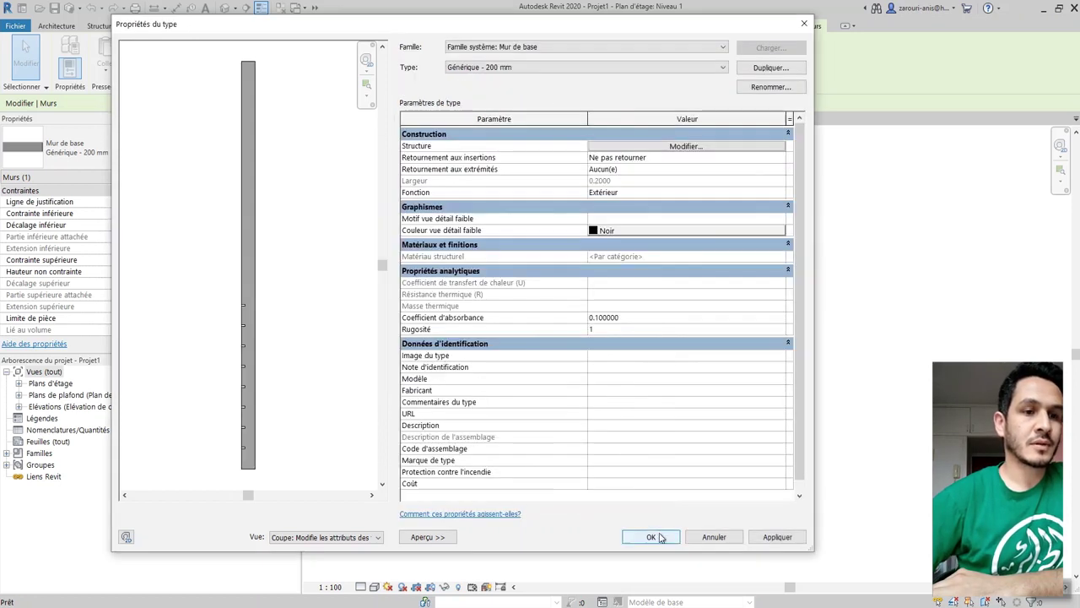
Step: Accept the wall type properties and inspect the wall's horizontal reveals up close in the default 3D view
{"action": "left_click", "coordinate": [661, 538]}
{"action": "left_click", "coordinate": [507, 427]}
{"action": "scroll", "coordinate": [422, 342], "scroll_direction": "down", "scroll_amount": 1}
{"action": "left_click", "coordinate": [223, 9]}
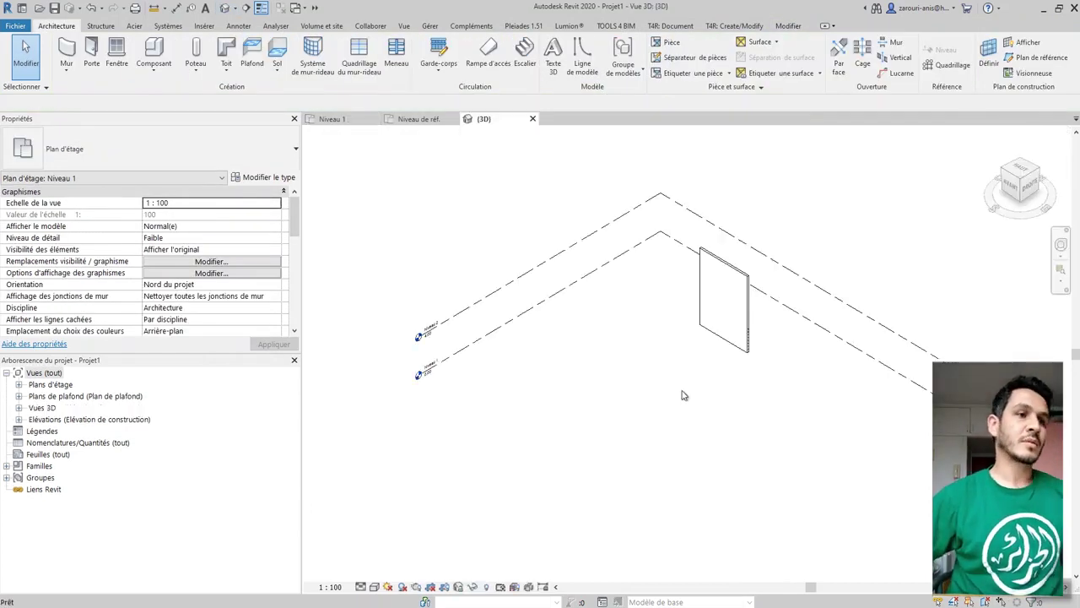
{"action": "middle_click_drag", "start_coordinate": [670, 400], "coordinate": [385, 301], "text": "shift"}
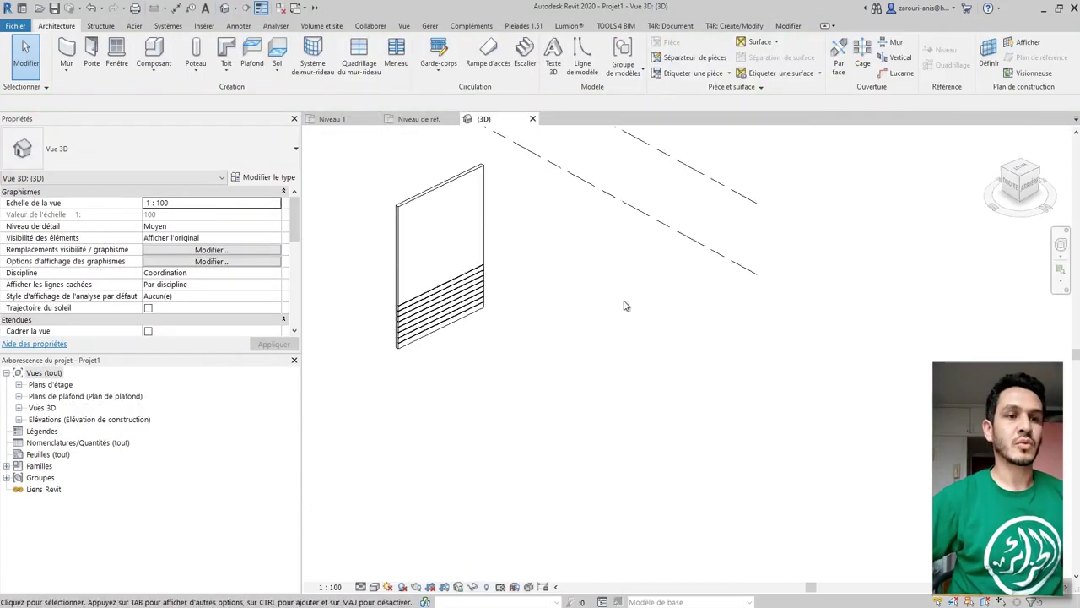
{"action": "scroll", "coordinate": [386, 301], "scroll_direction": "up", "scroll_amount": 4}
{"action": "middle_click_drag", "start_coordinate": [419, 374], "coordinate": [605, 358]}
{"action": "scroll", "coordinate": [509, 373], "scroll_direction": "up", "scroll_amount": 3}
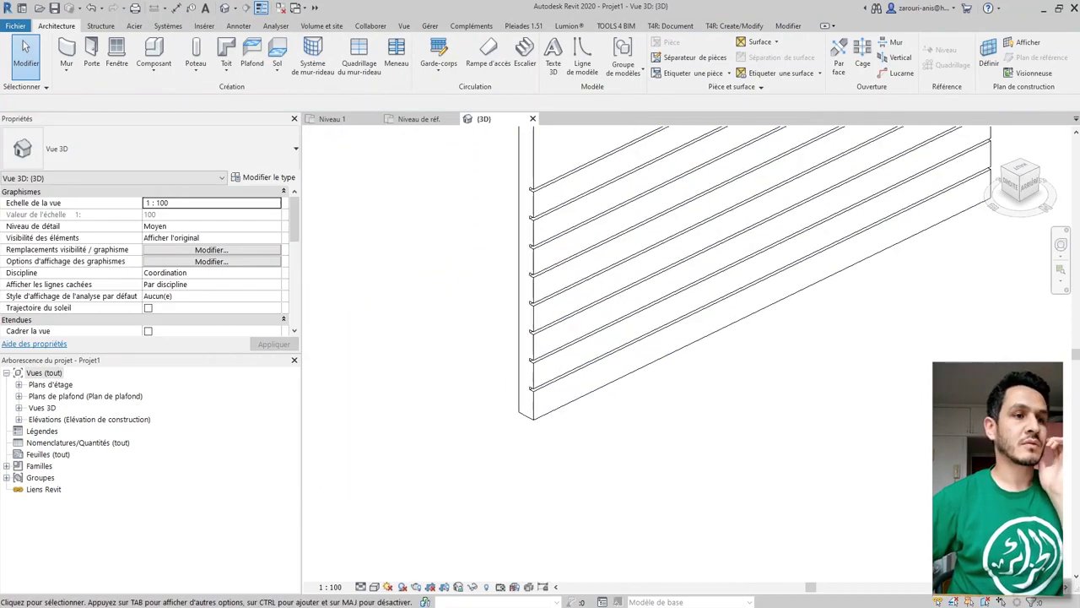
{"action": "scroll", "coordinate": [506, 454], "scroll_direction": "down", "scroll_amount": 2}
{"action": "scroll", "coordinate": [504, 457], "scroll_direction": "down", "scroll_amount": 5}
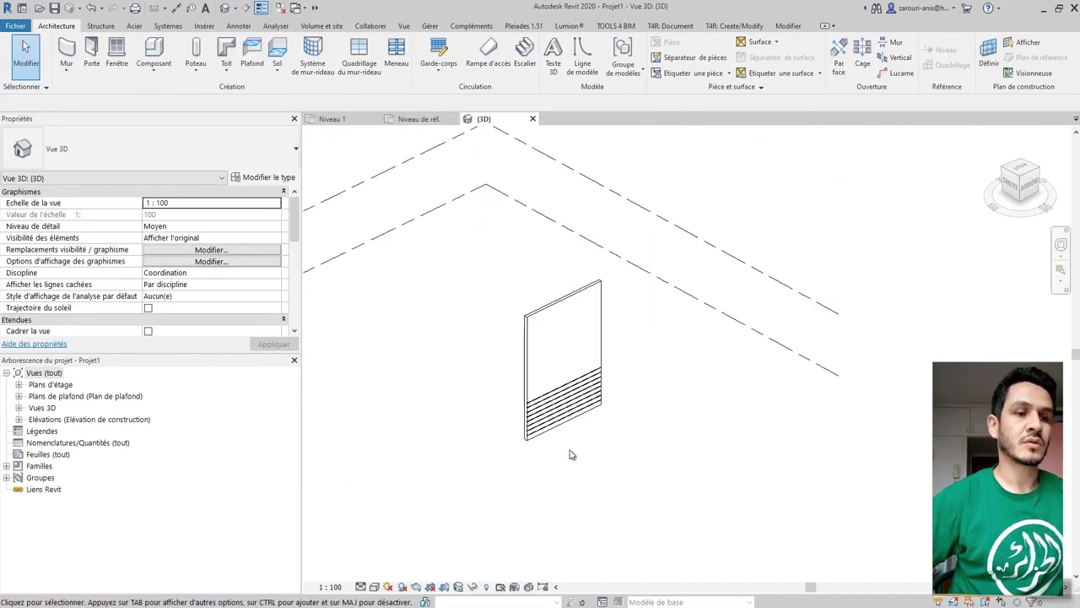
Step: Set the straight wall's unconnected height to 3 m
{"action": "left_click", "coordinate": [534, 316]}
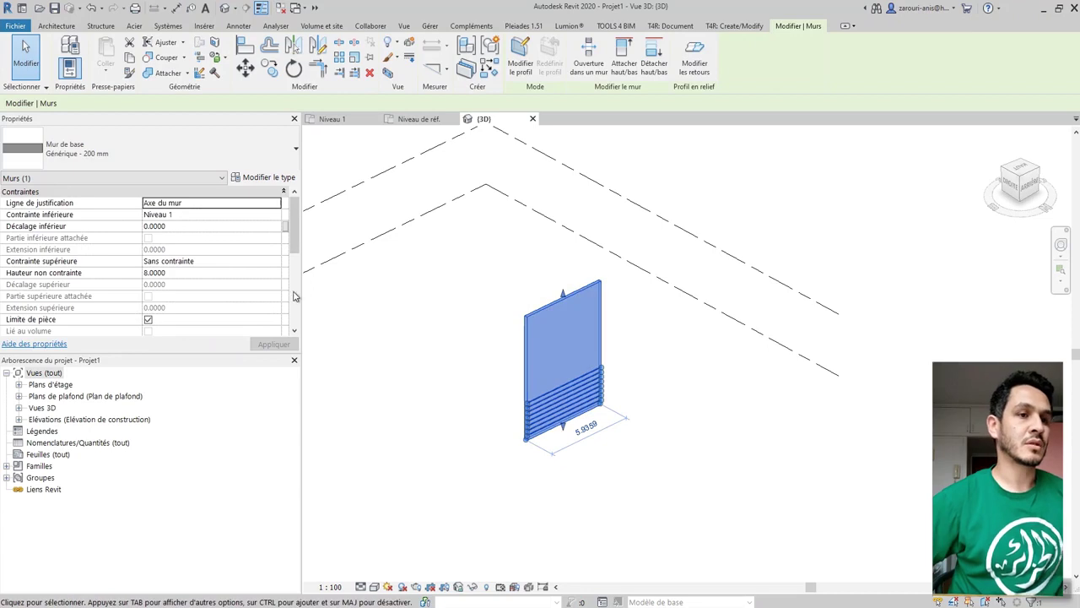
{"action": "left_click", "coordinate": [186, 273]}
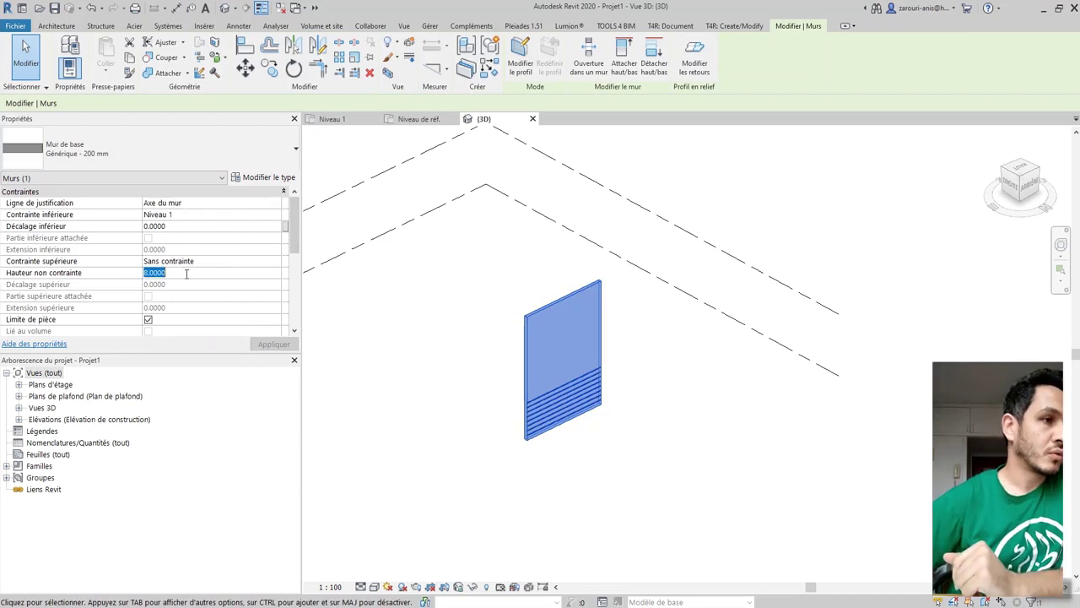
{"action": "key", "text": "Return"}
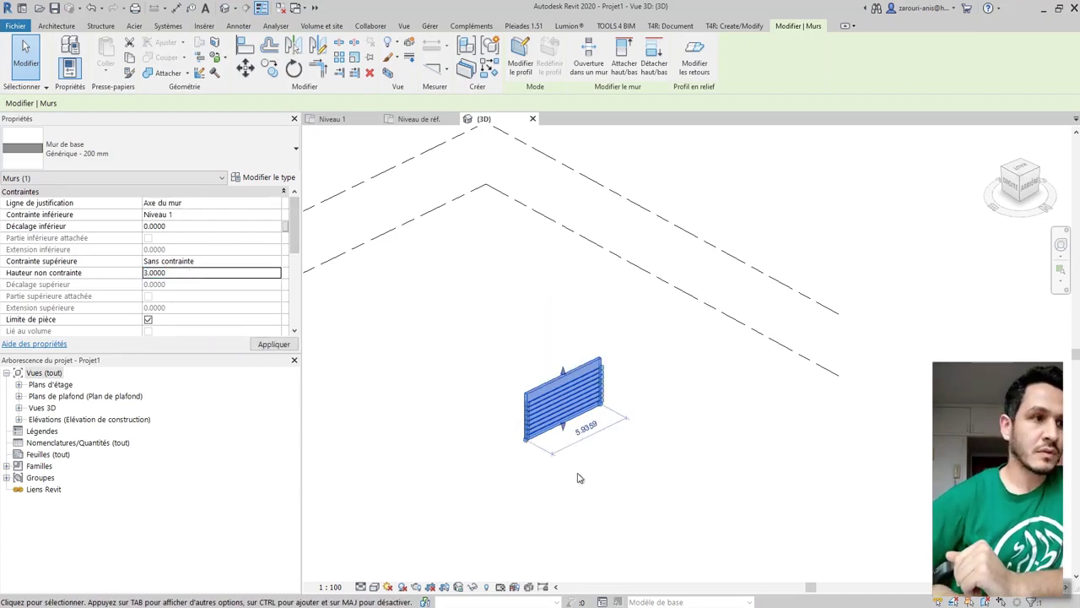
{"action": "left_click", "coordinate": [571, 473]}
{"action": "scroll", "coordinate": [574, 494], "scroll_direction": "up", "scroll_amount": 5}
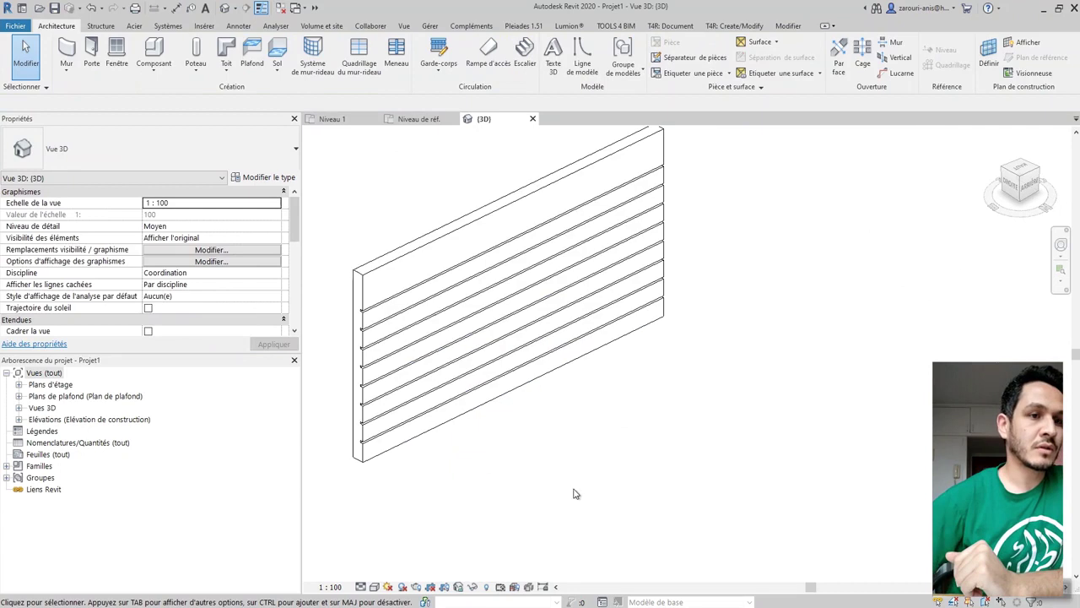
Step: Set the 3D view's visual style to shaded (Ombré) and view the wall at a flatter angle
{"action": "left_click", "coordinate": [374, 586]}
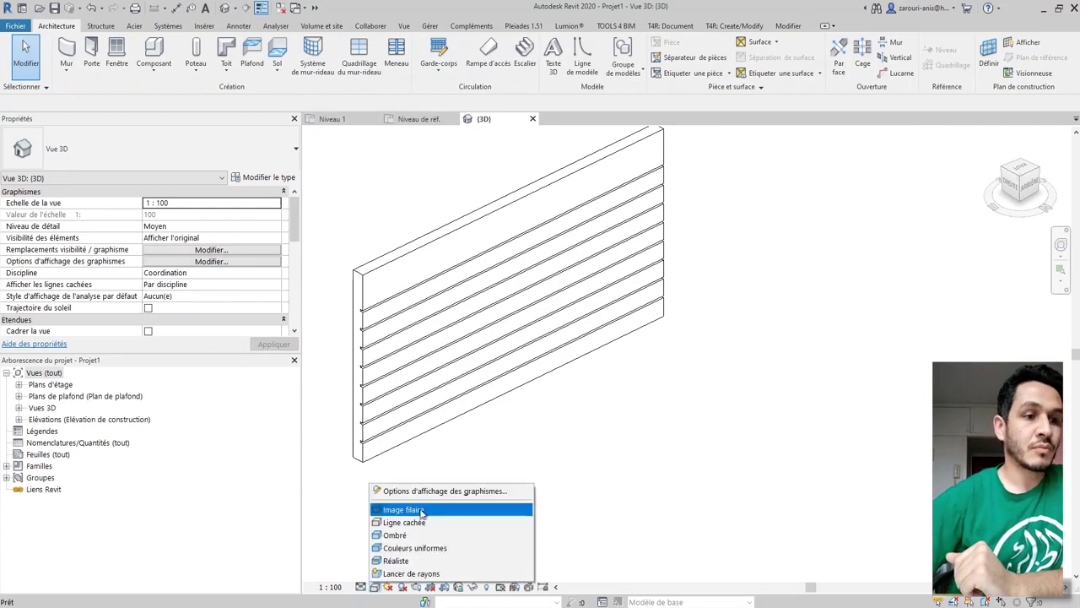
{"action": "left_click", "coordinate": [434, 537]}
{"action": "middle_click_drag", "start_coordinate": [591, 480], "coordinate": [613, 492], "text": "shift"}
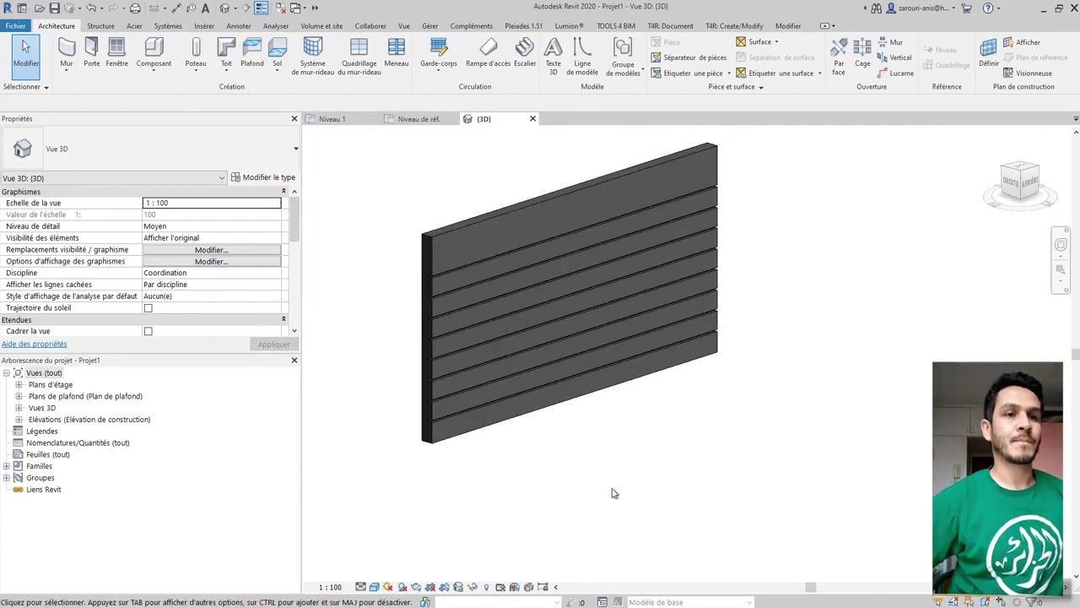
{"action": "middle_click_drag", "start_coordinate": [518, 441], "coordinate": [662, 452]}
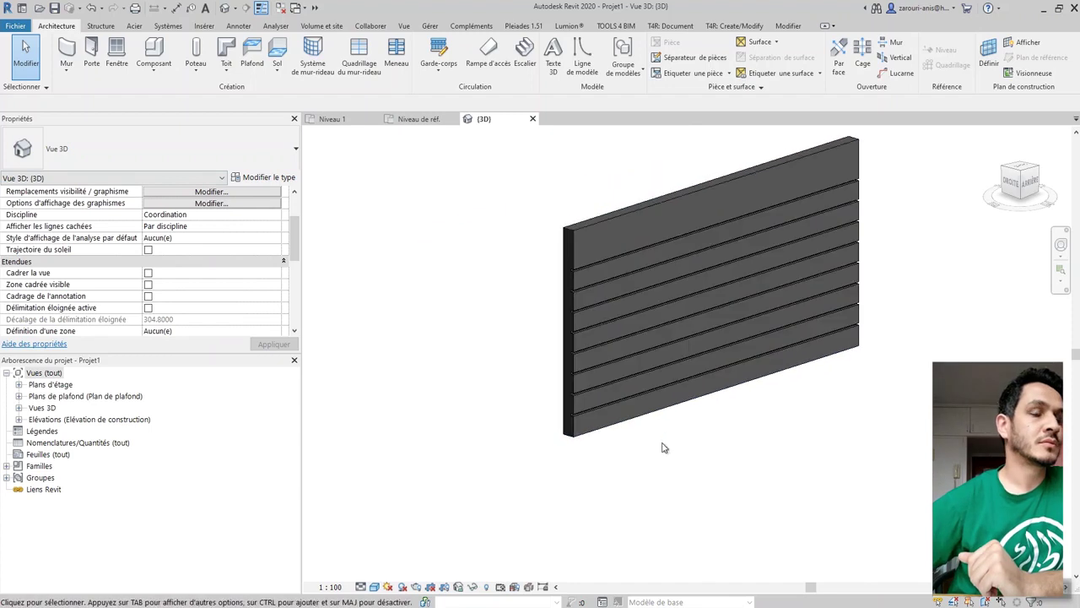
Step: Draw a full circular wall of the Générique - 200 mm type, 3 m high, on Niveau 1 beside the straight wall
{"action": "left_click", "coordinate": [657, 409]}
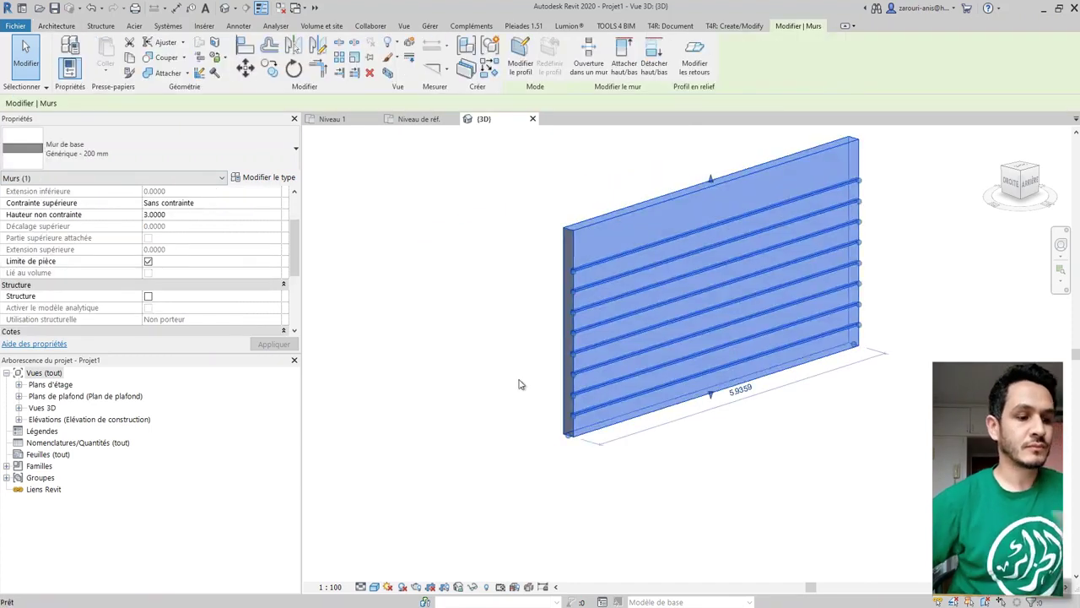
{"action": "key", "text": "w"}
{"action": "key", "text": "a"}
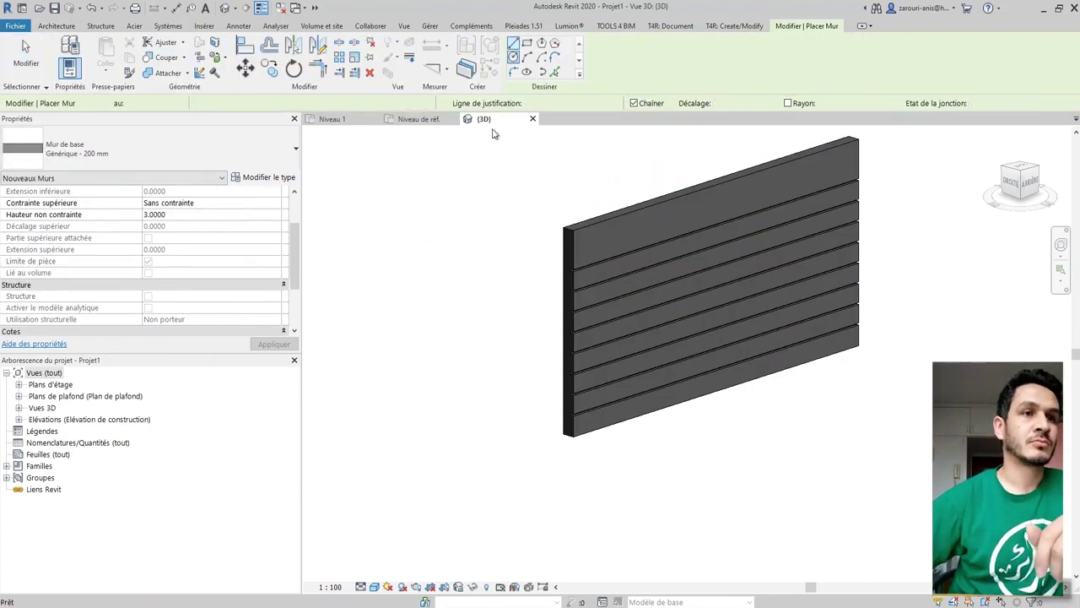
{"action": "left_click", "coordinate": [513, 58]}
{"action": "scroll", "coordinate": [459, 374], "scroll_direction": "down", "scroll_amount": 2}
{"action": "middle_click_drag", "start_coordinate": [459, 373], "coordinate": [550, 277]}
{"action": "left_click", "coordinate": [545, 270]}
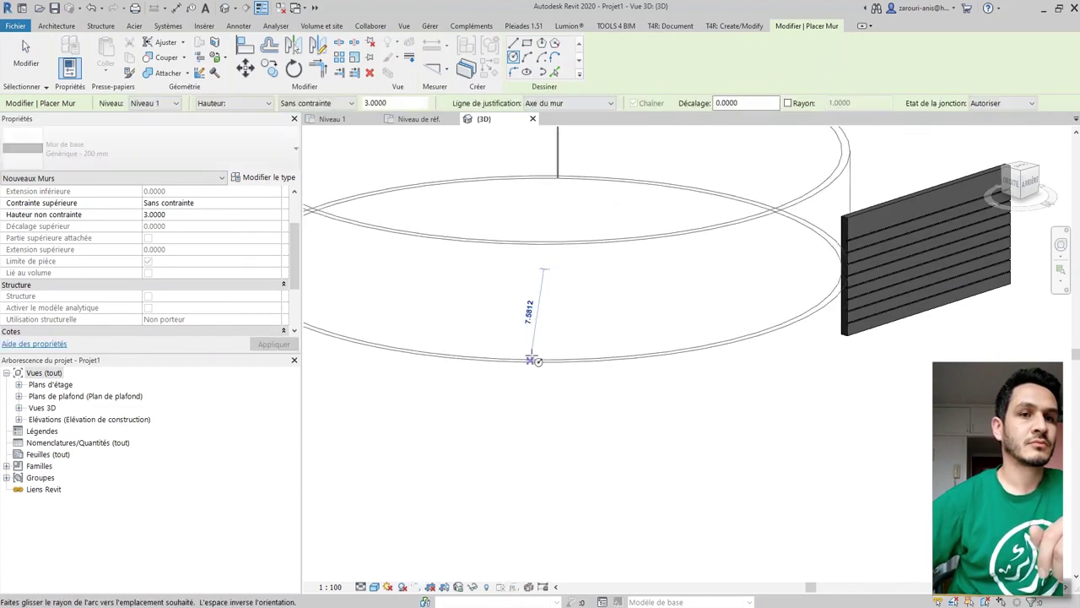
{"action": "left_click", "coordinate": [534, 361]}
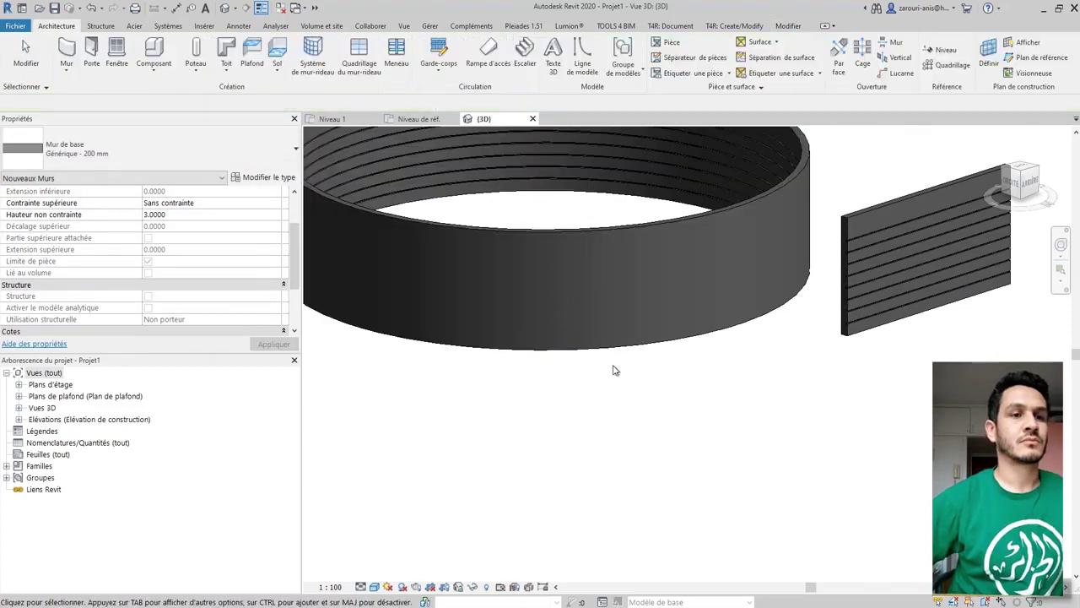
{"action": "key", "text": "Escape"}
Step: Flip both halves of the circular wall so their reveals face outward
{"action": "left_click", "coordinate": [608, 353]}
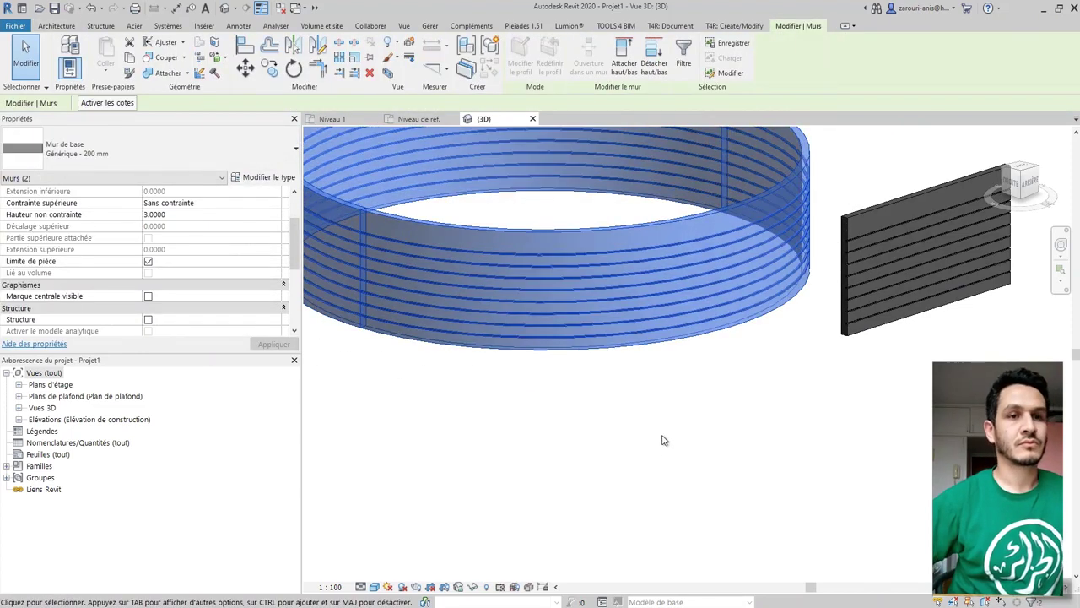
{"action": "left_click", "coordinate": [659, 479]}
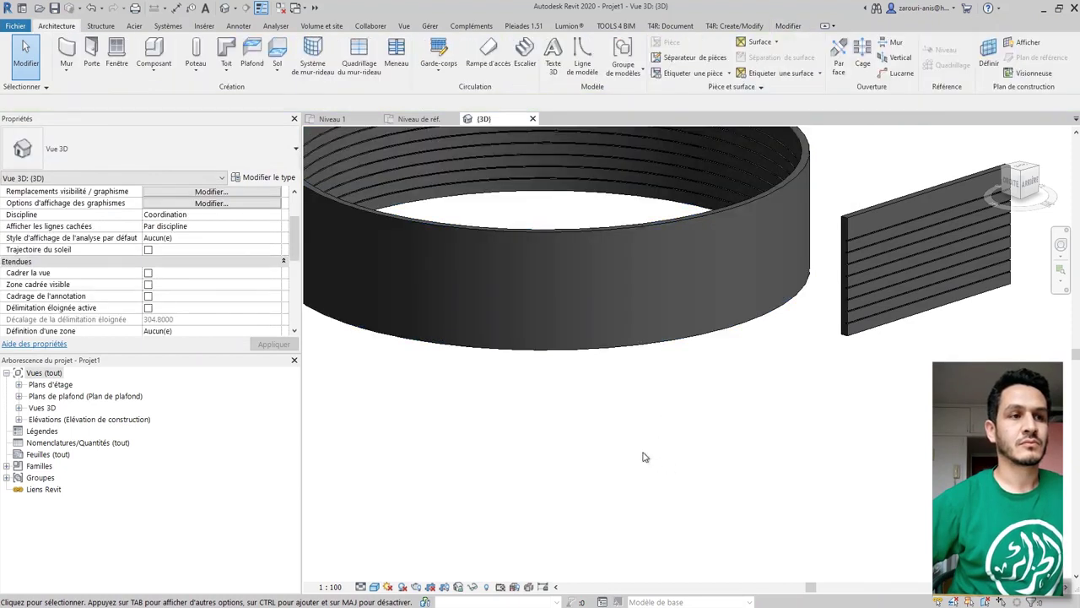
{"action": "scroll", "coordinate": [647, 468], "scroll_direction": "down", "scroll_amount": 3}
{"action": "left_click", "coordinate": [605, 359]}
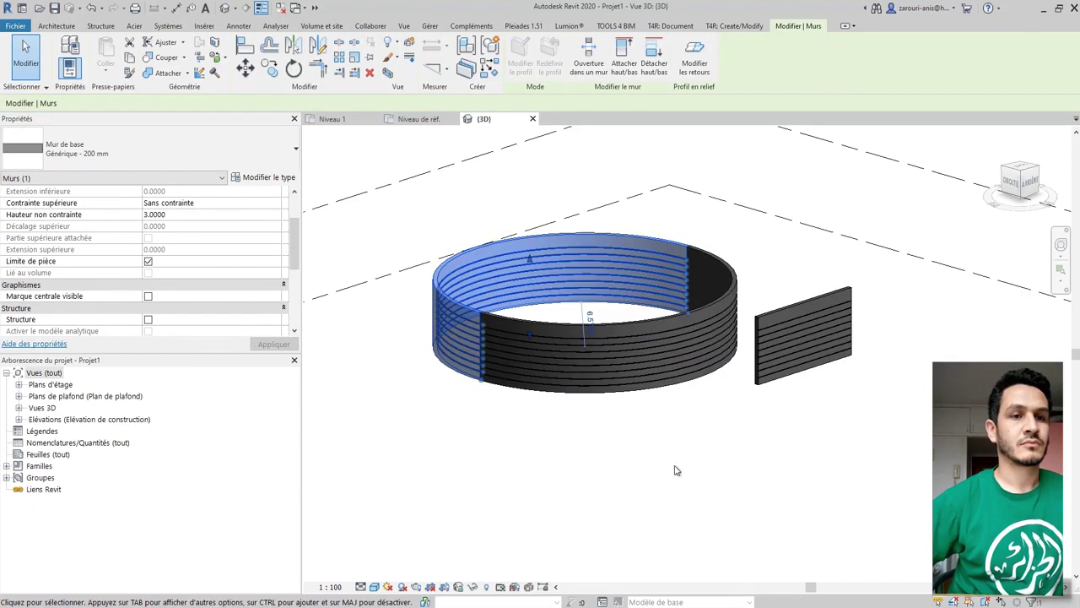
{"action": "left_click", "coordinate": [740, 460]}
Step: Place an M_Fixé 0406 x 0610mm window near the middle of the straight wall's grooved face
{"action": "scroll", "coordinate": [656, 349], "scroll_direction": "up", "scroll_amount": 5}
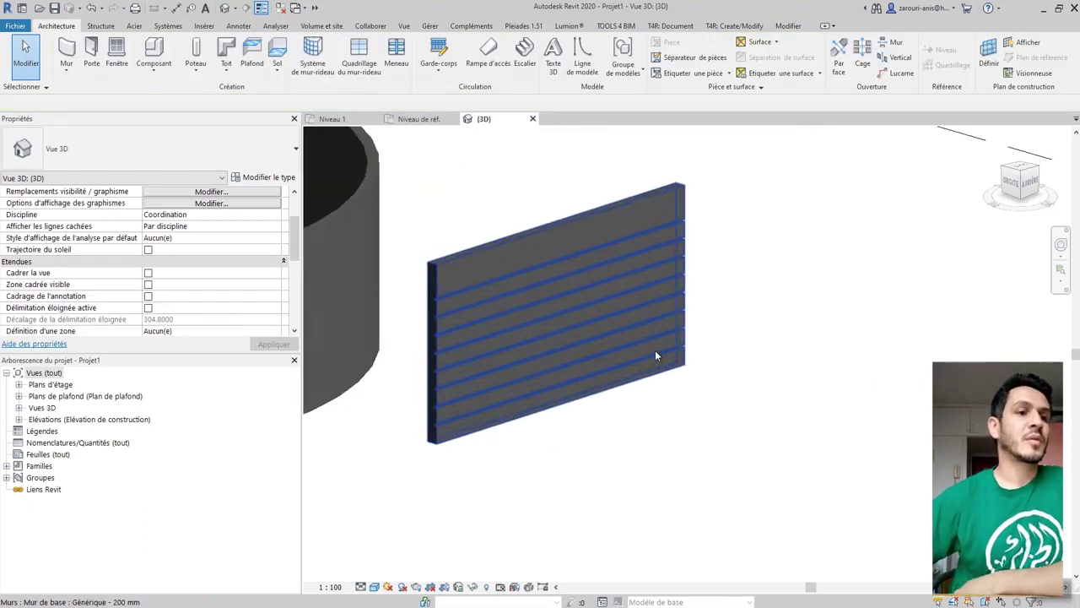
{"action": "left_click", "coordinate": [118, 49]}
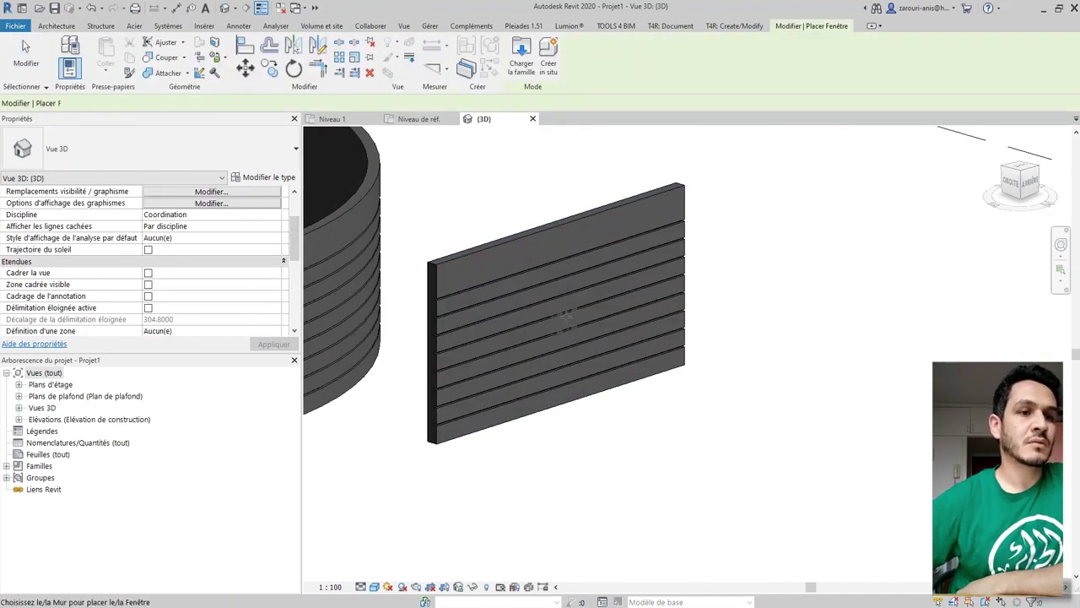
{"action": "scroll", "coordinate": [589, 375], "scroll_direction": "up", "scroll_amount": 5}
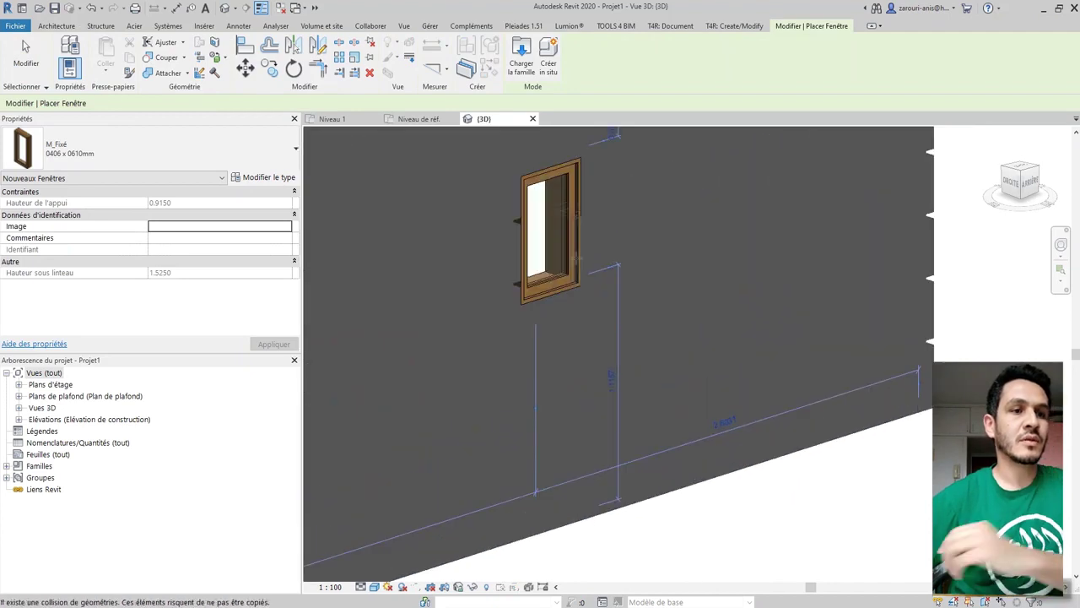
{"action": "key", "text": "Escape"}
{"action": "key", "text": "Escape"}
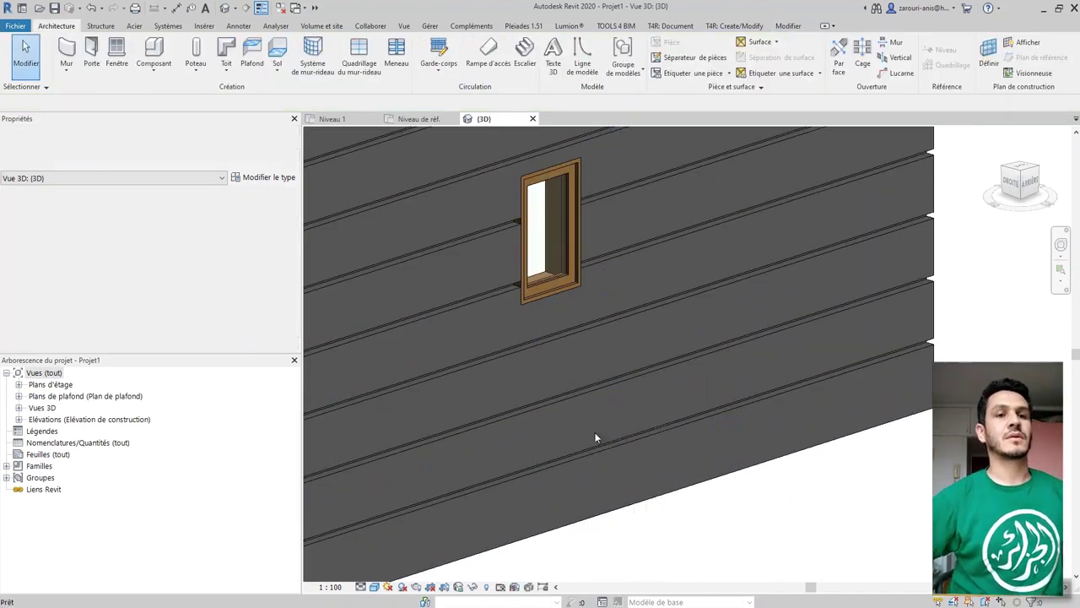
{"action": "scroll", "coordinate": [596, 360], "scroll_direction": "down", "scroll_amount": 5}
{"action": "middle_click_drag", "start_coordinate": [652, 453], "coordinate": [701, 416], "text": "shift"}
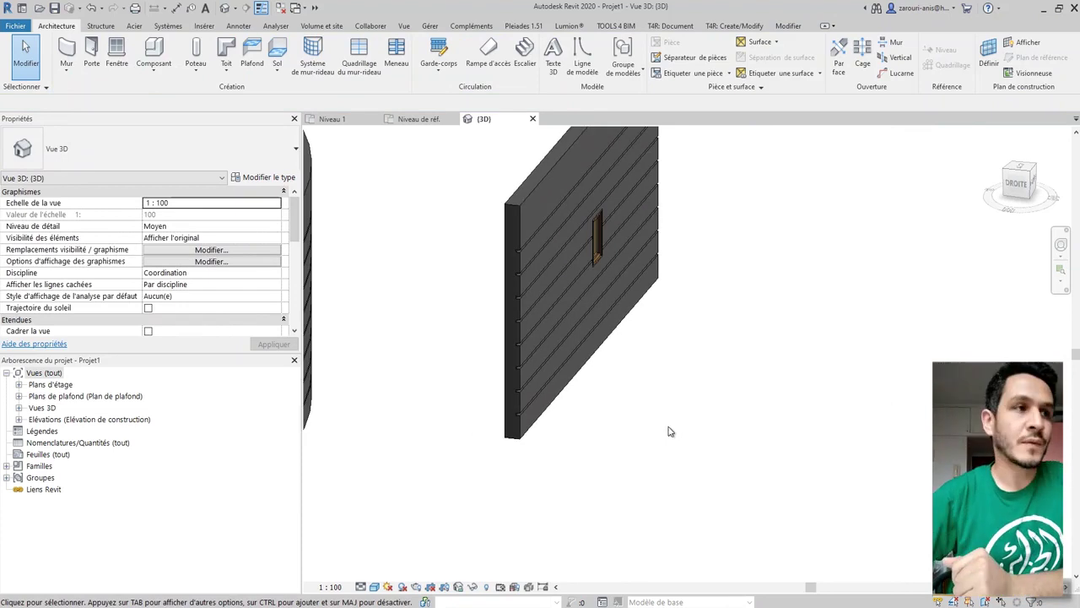
Step: Delete the entire circular wall, keeping the straight wall with the window
{"action": "scroll", "coordinate": [685, 413], "scroll_direction": "down", "scroll_amount": 5}
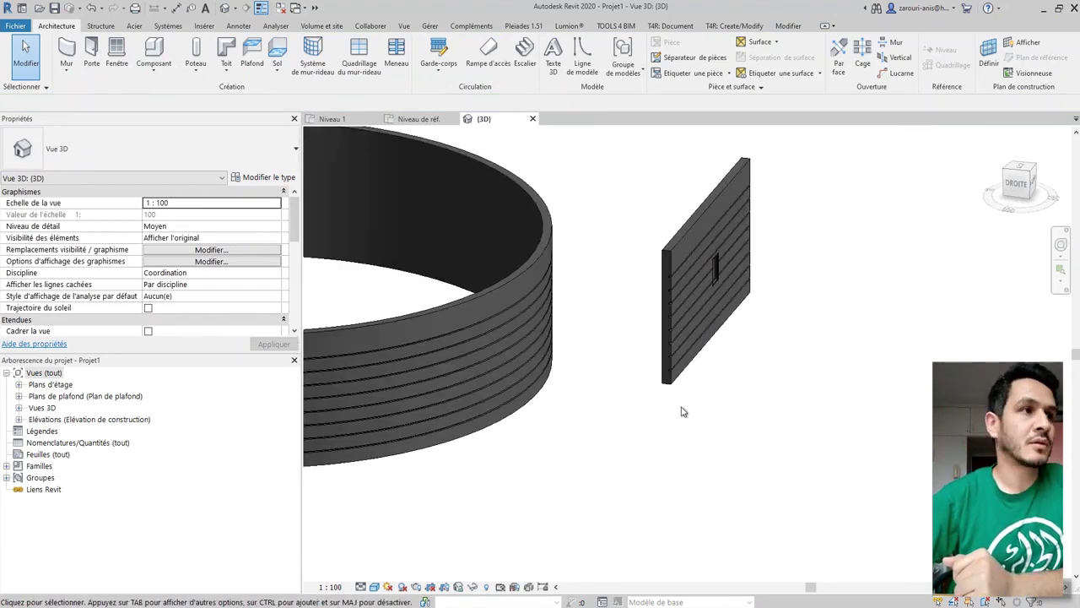
{"action": "middle_click_drag", "start_coordinate": [596, 374], "coordinate": [672, 335], "text": "shift"}
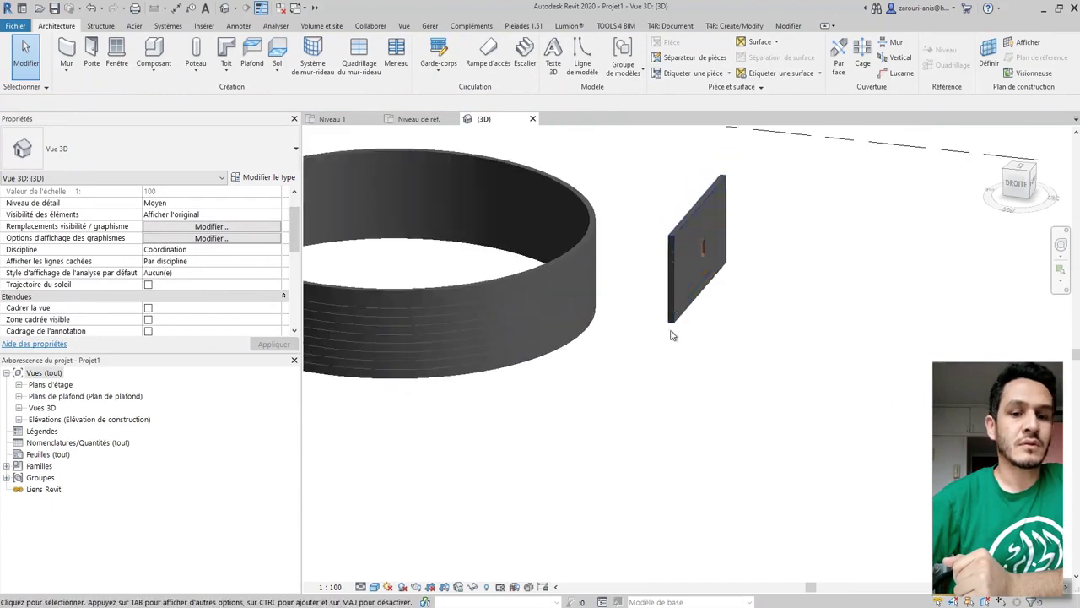
{"action": "left_click", "coordinate": [550, 353]}
{"action": "key", "text": "Delete"}
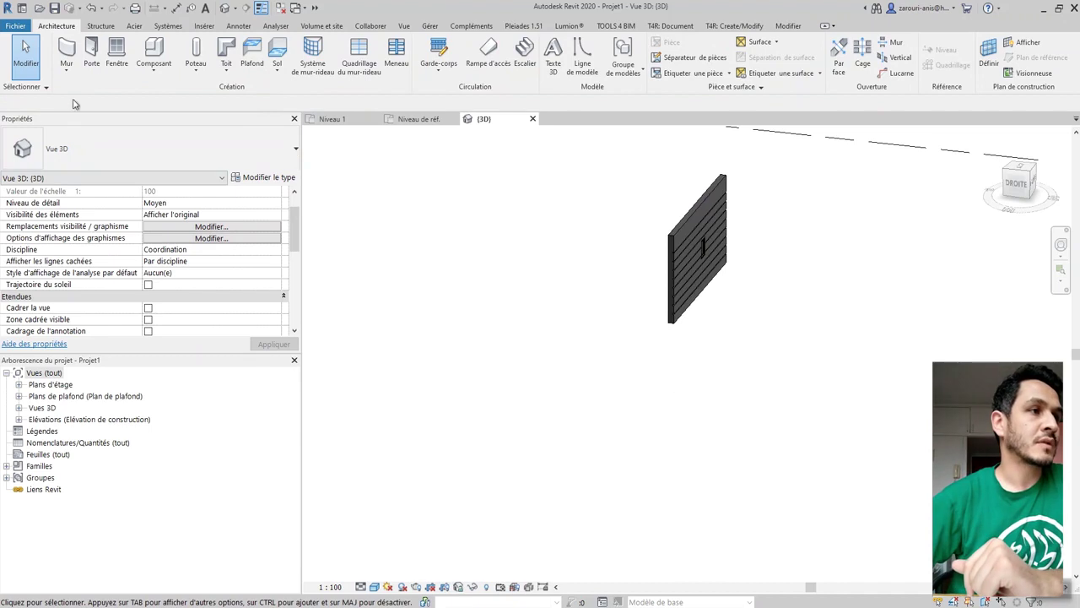
Step: Draw a straight architectural wall of the Générique - Brique 90 mm type, 3 m high, beside the grooved wall
{"action": "left_click", "coordinate": [66, 68]}
{"action": "left_click", "coordinate": [85, 96]}
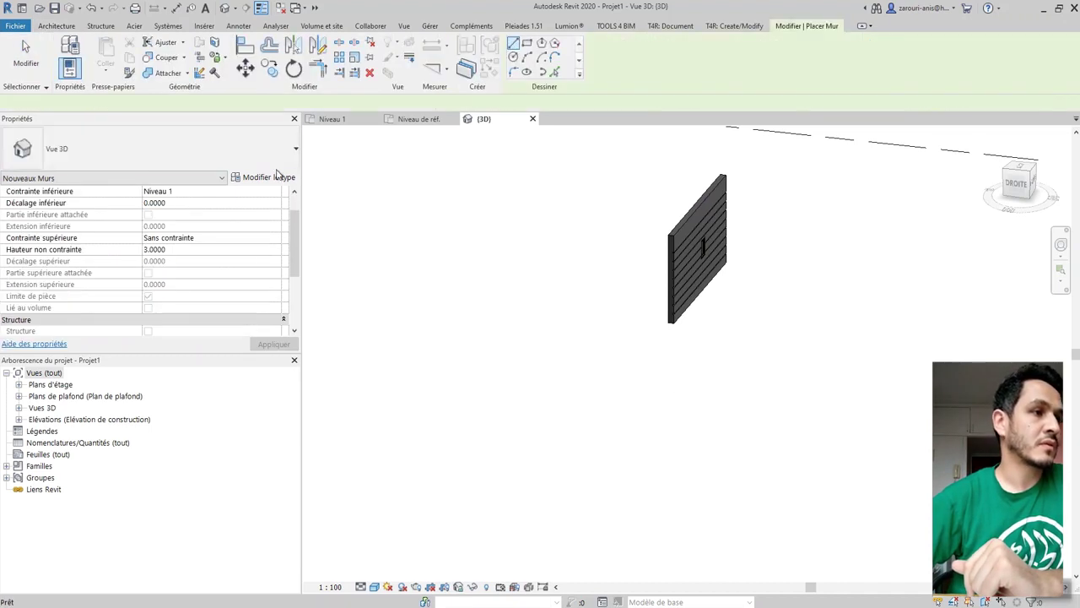
{"action": "left_click", "coordinate": [253, 142]}
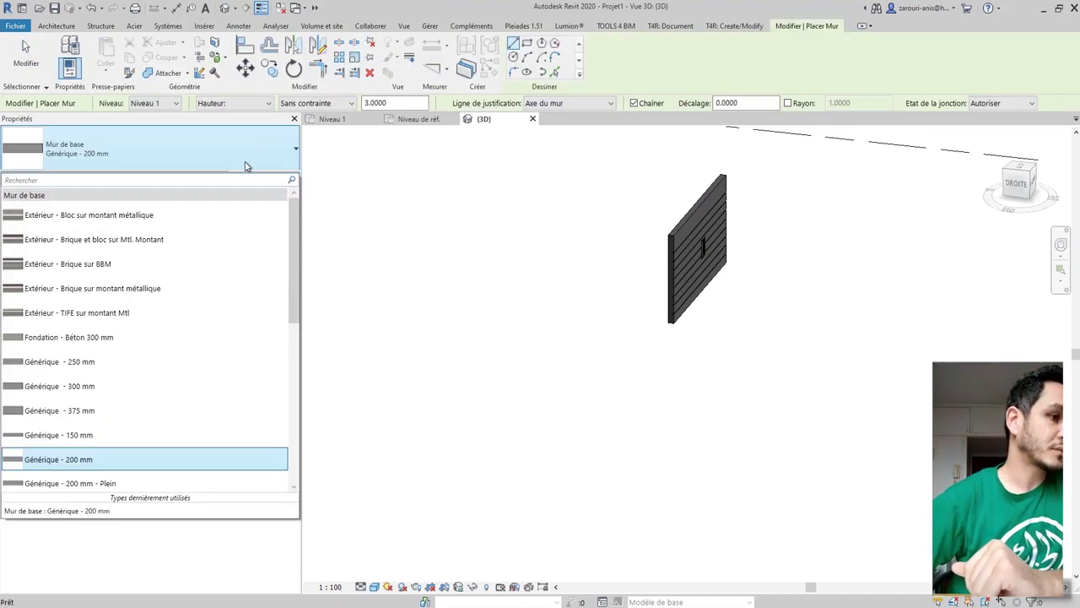
{"action": "scroll", "coordinate": [217, 371], "scroll_direction": "down", "scroll_amount": 1}
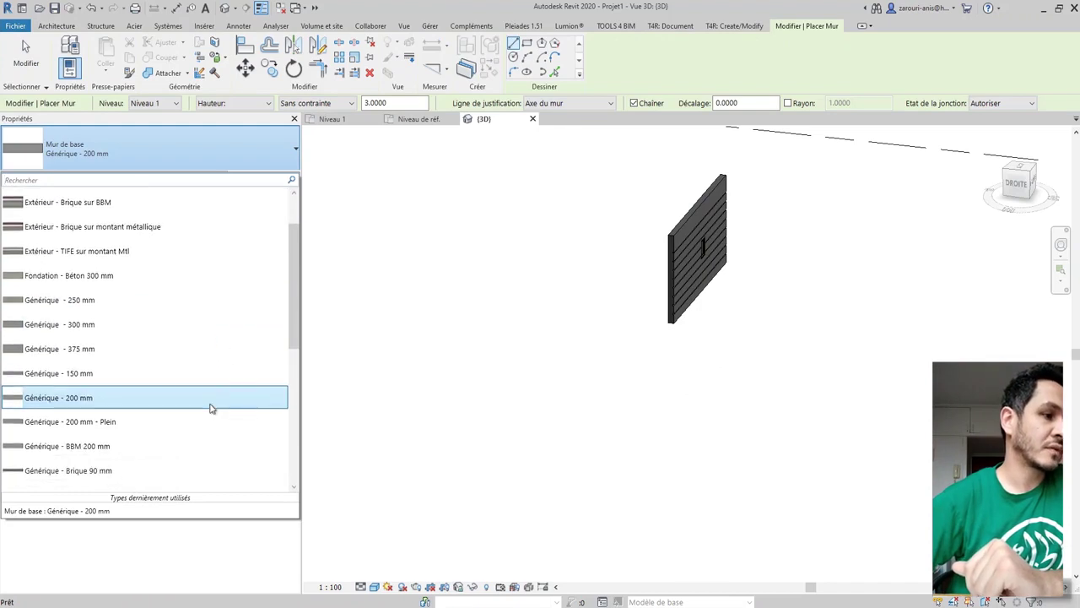
{"action": "left_click", "coordinate": [160, 471]}
{"action": "left_click", "coordinate": [466, 398]}
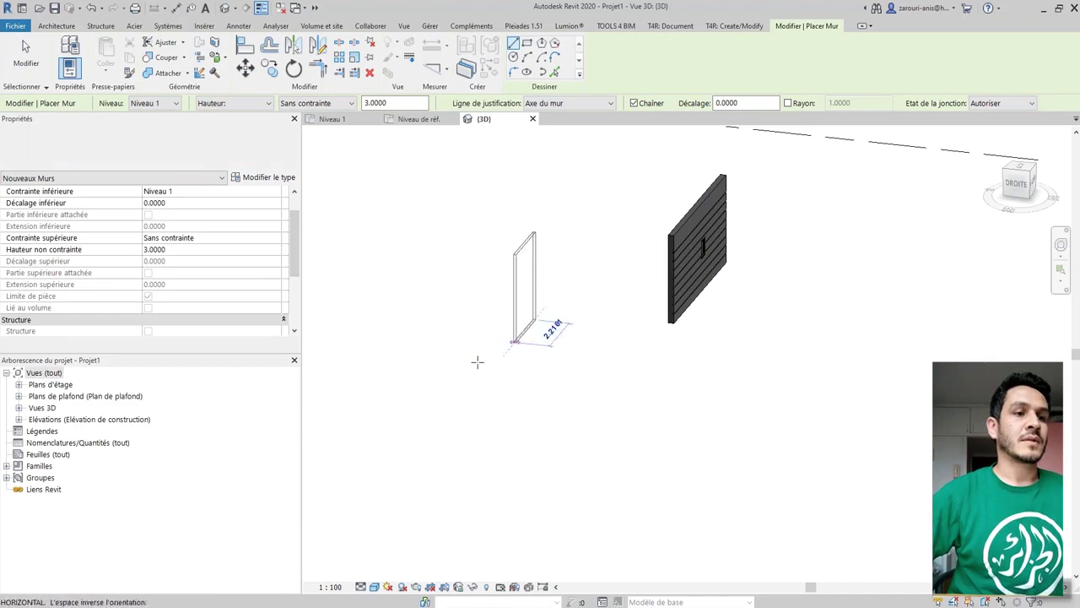
{"action": "left_click", "coordinate": [494, 336]}
{"action": "scroll", "coordinate": [497, 350], "scroll_direction": "up", "scroll_amount": 5}
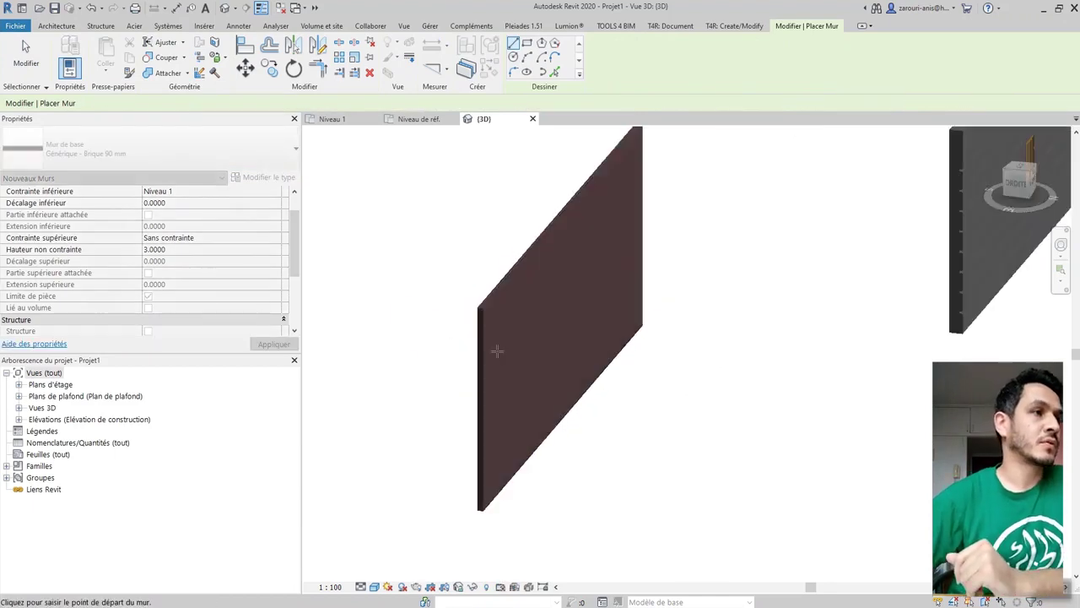
{"action": "key", "text": "Escape"}
{"action": "key", "text": "Escape"}
{"action": "scroll", "coordinate": [636, 383], "scroll_direction": "down", "scroll_amount": 5}
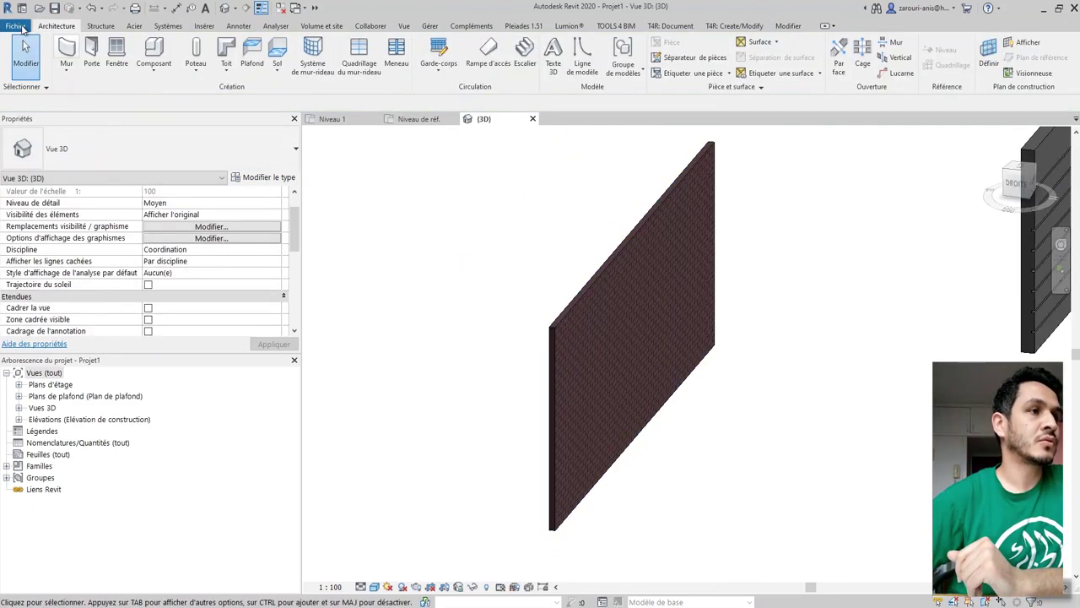
Step: Create a new family from the Profil métrique template
{"action": "left_click", "coordinate": [20, 27]}
{"action": "mouse_move", "coordinate": [82, 76]}
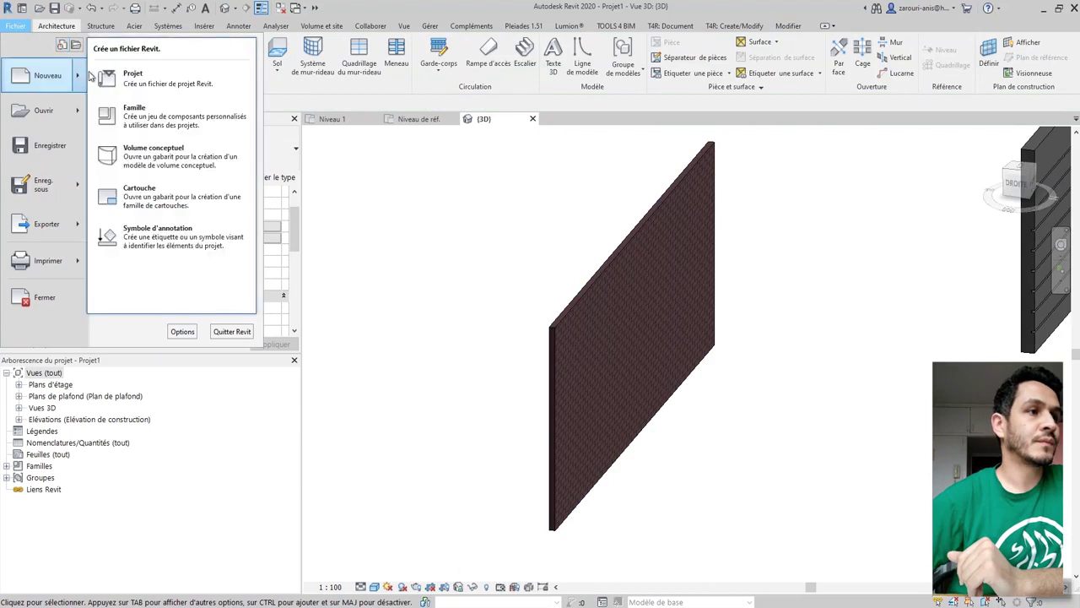
{"action": "left_click", "coordinate": [170, 121]}
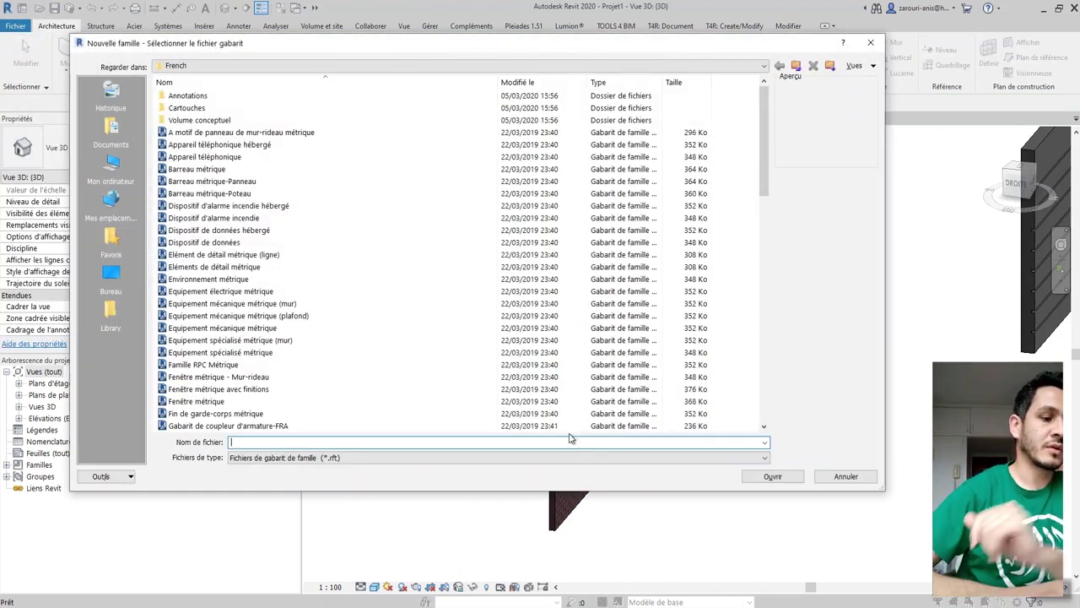
{"action": "scroll", "coordinate": [339, 376], "scroll_direction": "down", "scroll_amount": 5}
{"action": "left_click", "coordinate": [333, 378]}
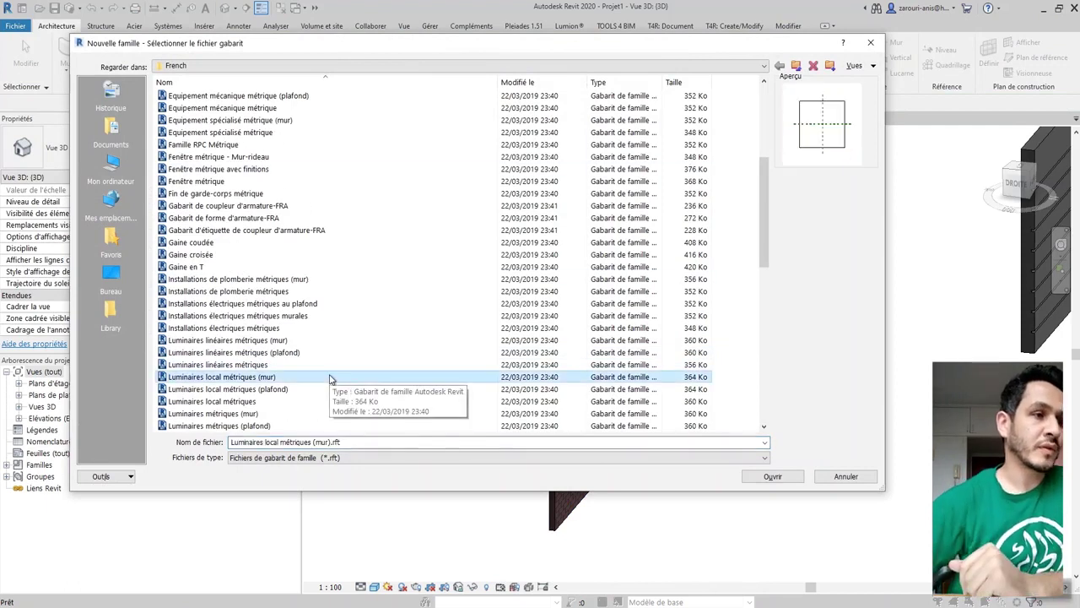
{"action": "type", "text": "pr"}
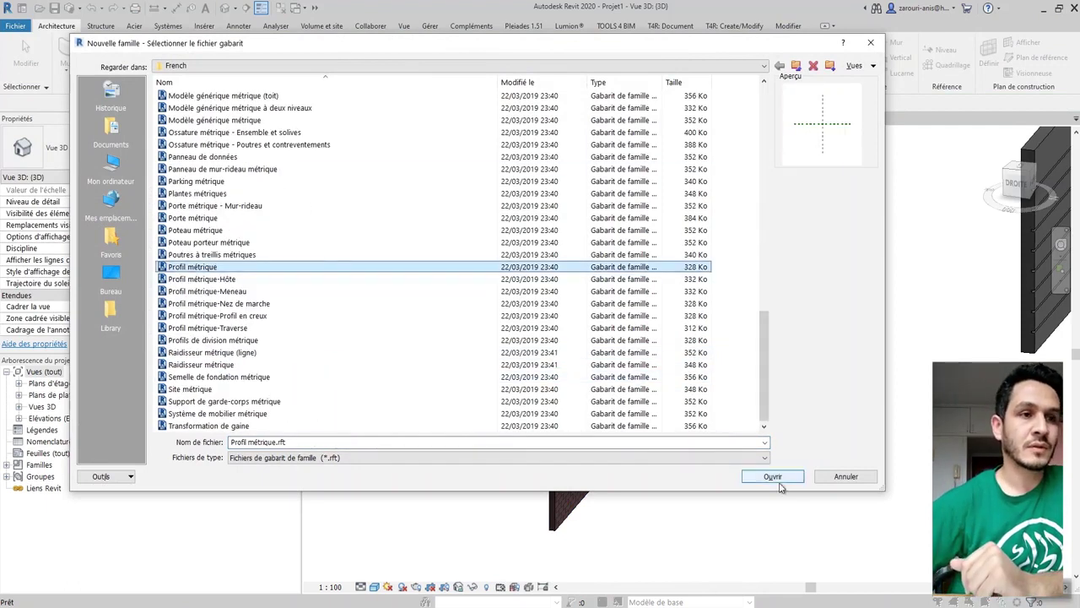
{"action": "left_click", "coordinate": [787, 480]}
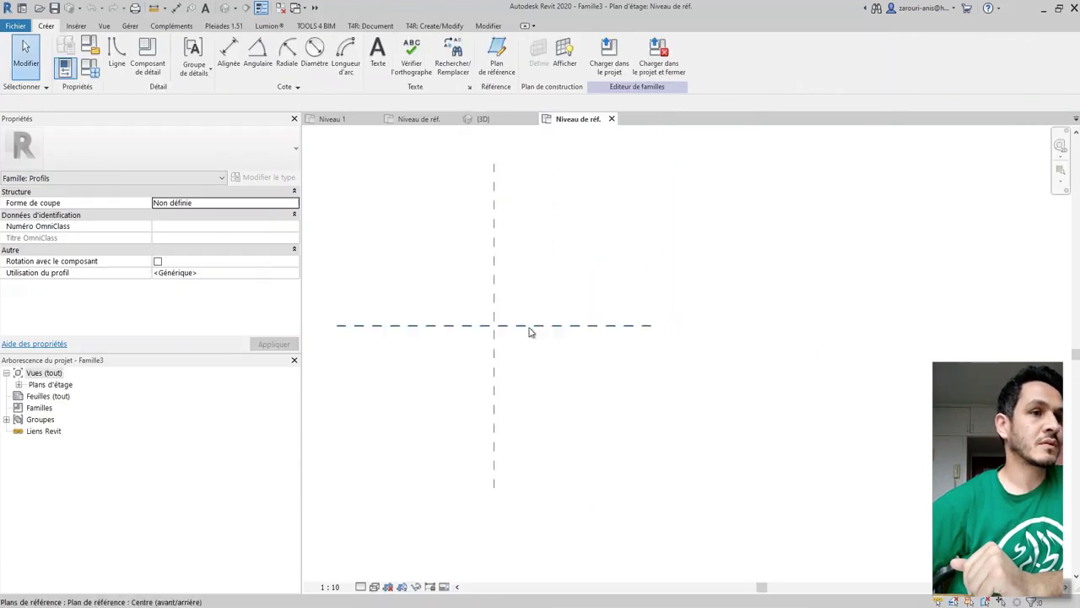
Step: Draw a closed rectangular profile 200 mm wide and 100 mm high with its lower corner at the reference plane intersection
{"action": "left_click", "coordinate": [118, 55]}
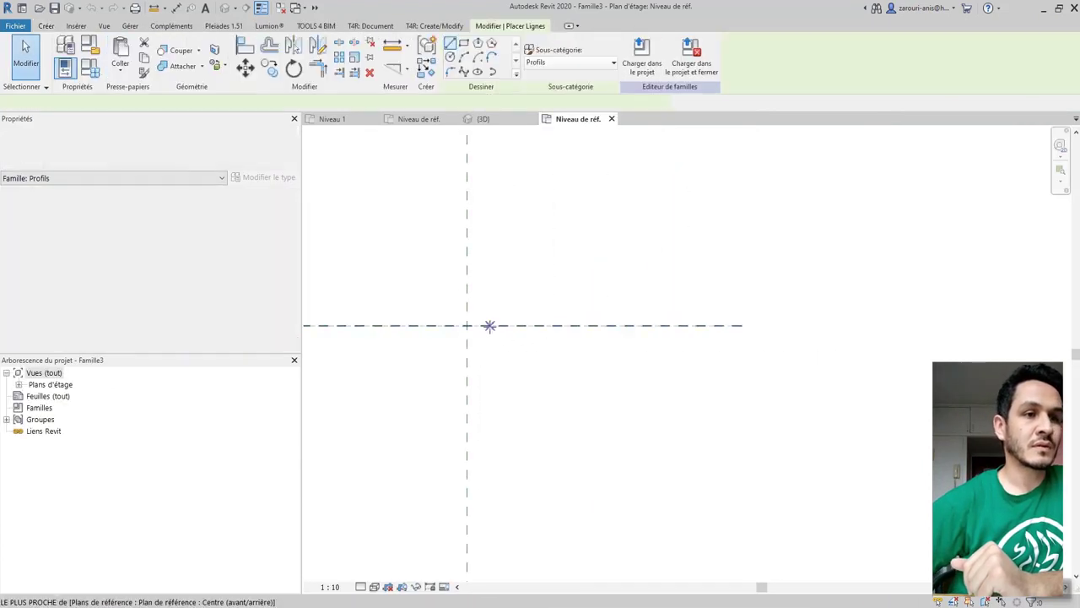
{"action": "left_click", "coordinate": [466, 325]}
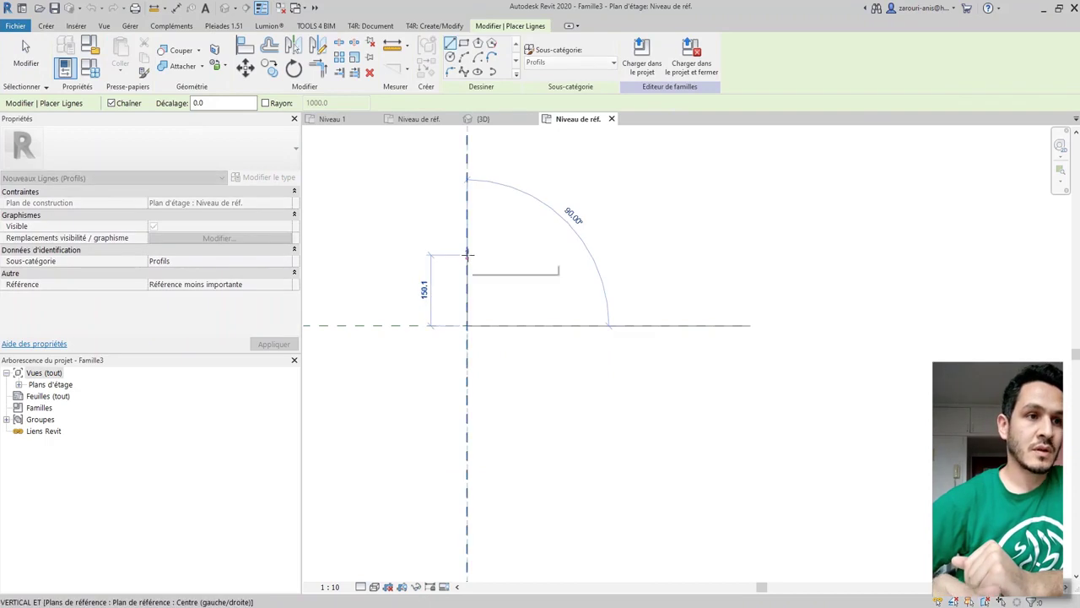
{"action": "type", "text": "100"}
{"action": "key", "text": "Return"}
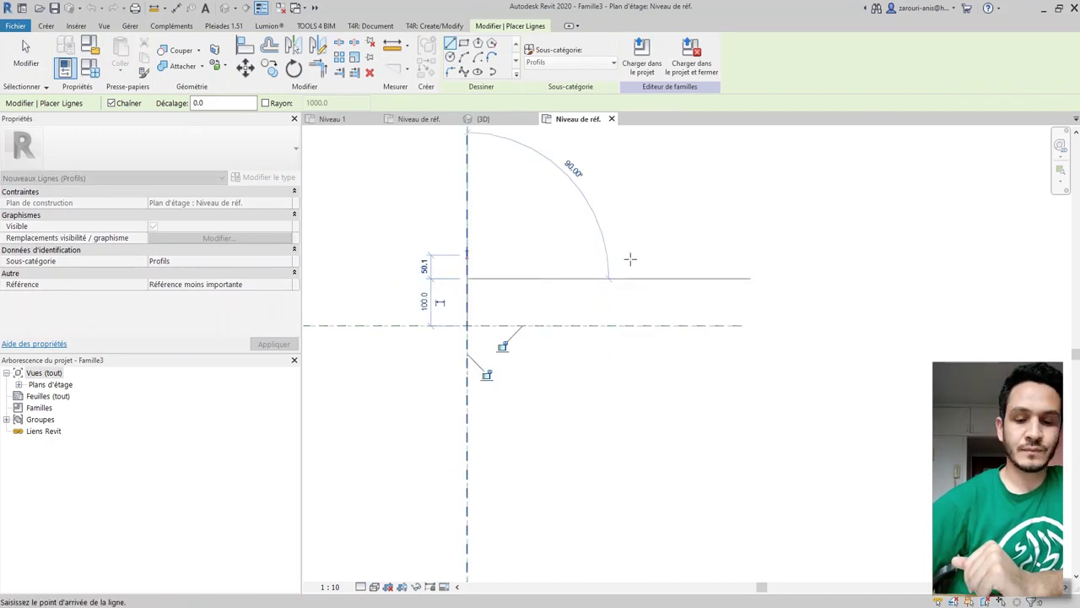
{"action": "type", "text": "20"}
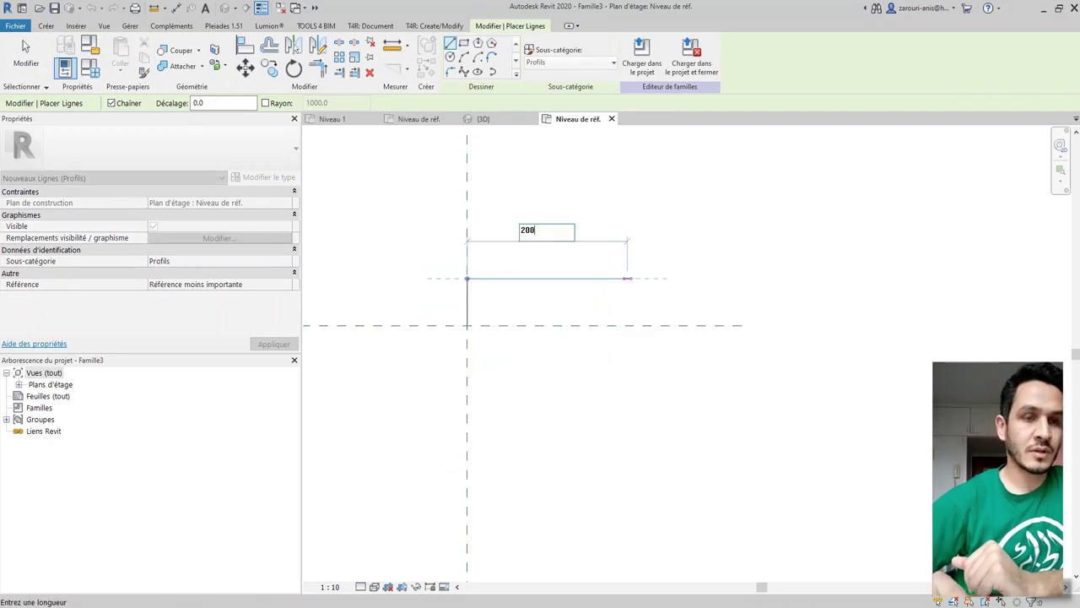
{"action": "type", "text": "0"}
{"action": "key", "text": "Return"}
{"action": "left_click", "coordinate": [559, 325]}
{"action": "type", "text": "100"}
{"action": "key", "text": "Return"}
{"action": "left_click", "coordinate": [467, 325]}
{"action": "scroll", "coordinate": [540, 338], "scroll_direction": "up", "scroll_amount": 3}
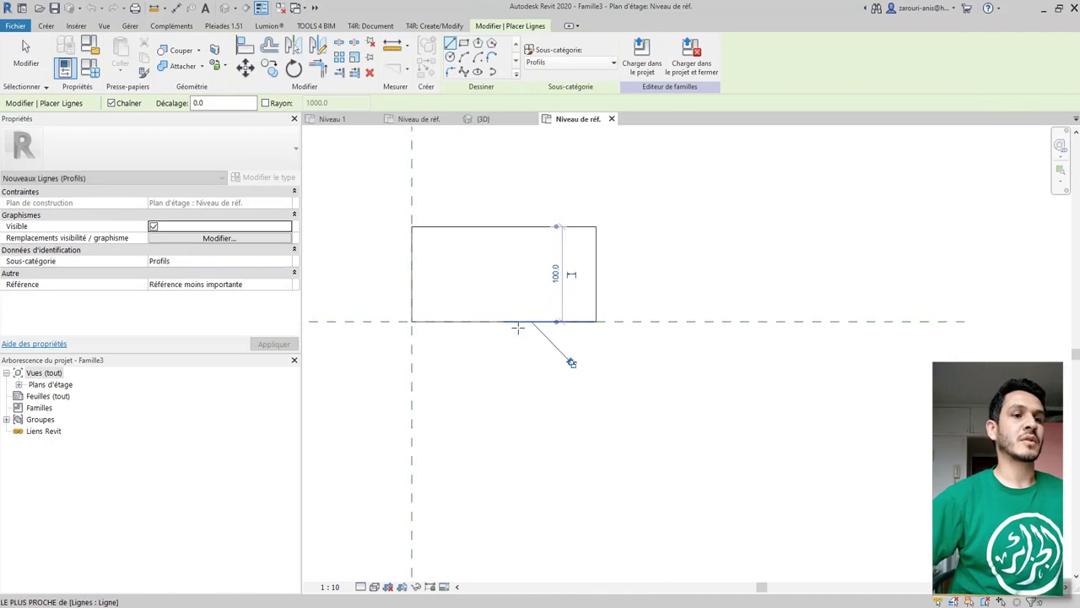
{"action": "key", "text": "Escape"}
Step: Lower the profile's upper corner farthest from the vertical reference plane so the top edge slopes down about 7.5°
{"action": "scroll", "coordinate": [604, 242], "scroll_direction": "up", "scroll_amount": 2}
{"action": "left_click", "coordinate": [594, 241]}
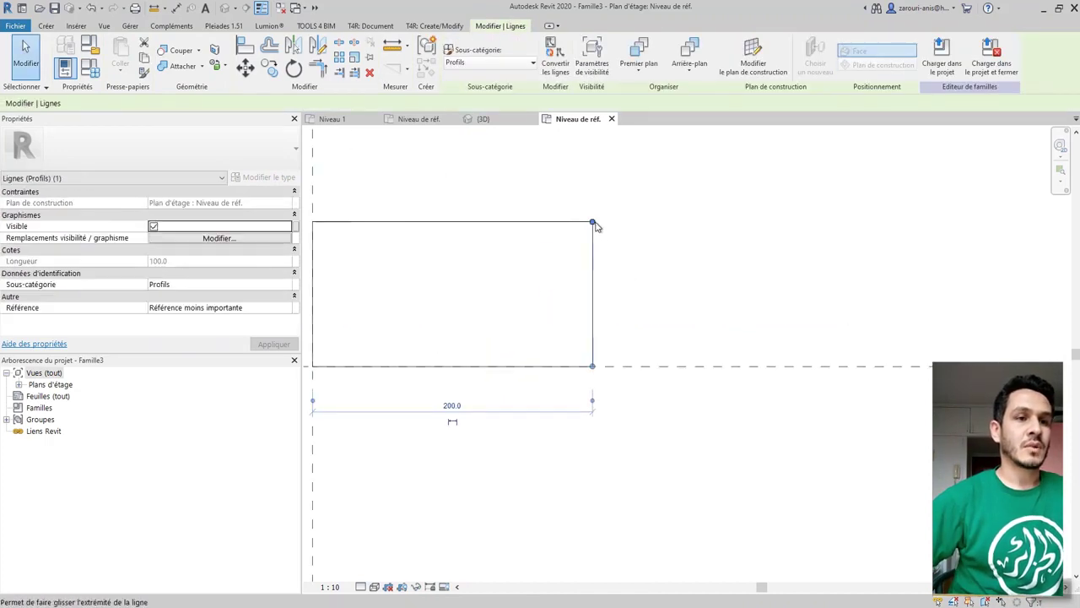
{"action": "left_click_drag", "start_coordinate": [593, 222], "coordinate": [592, 257]}
{"action": "left_click", "coordinate": [583, 231]}
{"action": "left_click", "coordinate": [593, 223]}
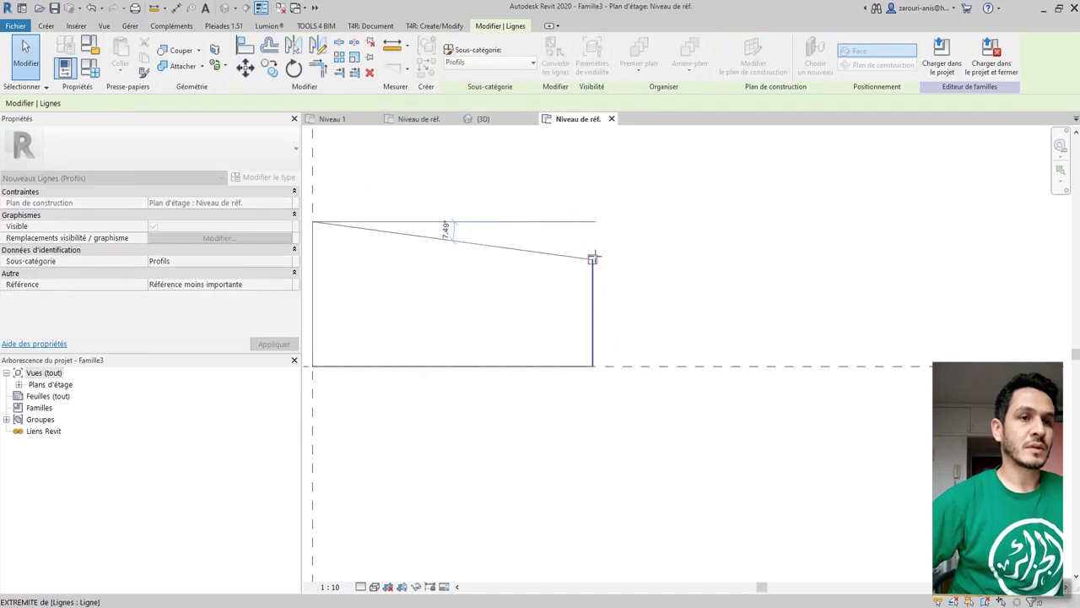
{"action": "key", "text": "Escape"}
{"action": "scroll", "coordinate": [682, 259], "scroll_direction": "down", "scroll_amount": 2}
{"action": "middle_click_drag", "start_coordinate": [313, 300], "coordinate": [350, 283]}
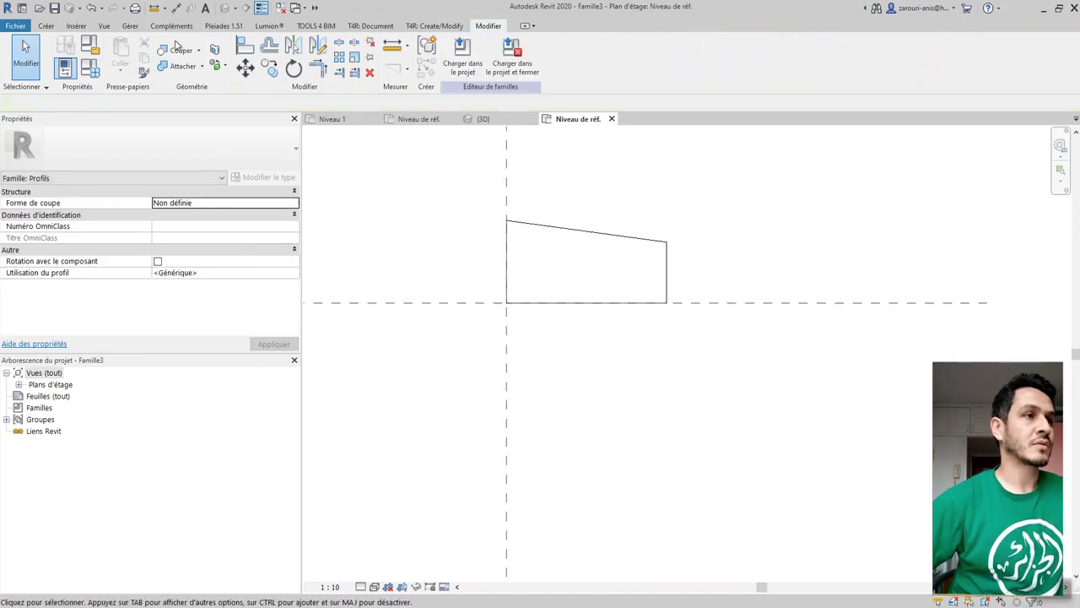
Step: Draw a circle of 15 mm radius centred on the profile's bottom edge, about 50 mm from its outer end
{"action": "left_click", "coordinate": [46, 27]}
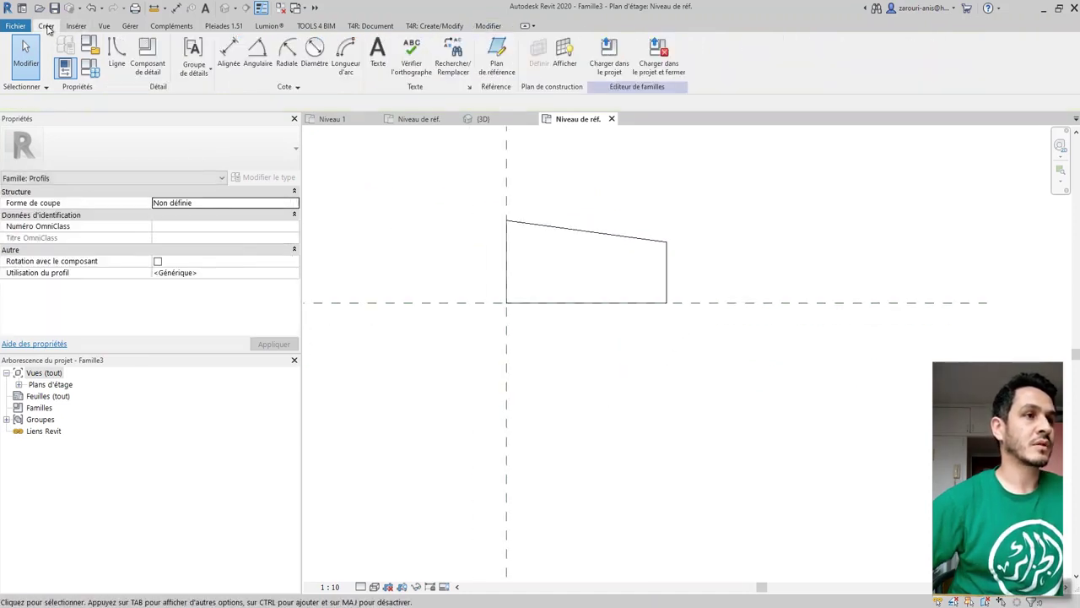
{"action": "left_click", "coordinate": [117, 55]}
{"action": "left_click", "coordinate": [450, 57]}
{"action": "left_click", "coordinate": [623, 304]}
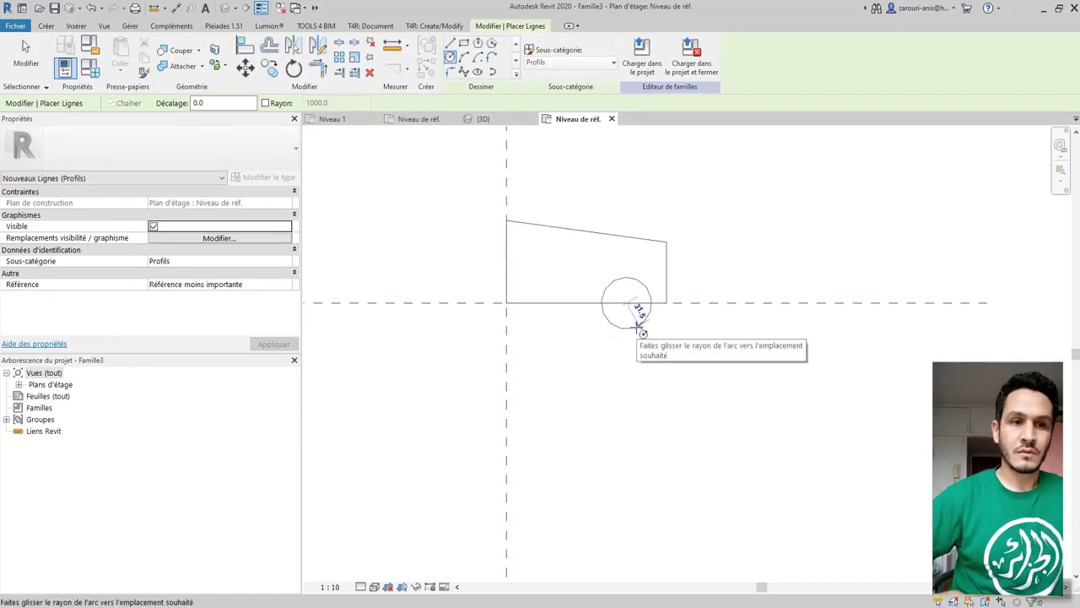
{"action": "type", "text": "15"}
{"action": "key", "text": "Return"}
{"action": "scroll", "coordinate": [637, 290], "scroll_direction": "up", "scroll_amount": 4}
{"action": "key", "text": "Escape"}
{"action": "key", "text": "Escape"}
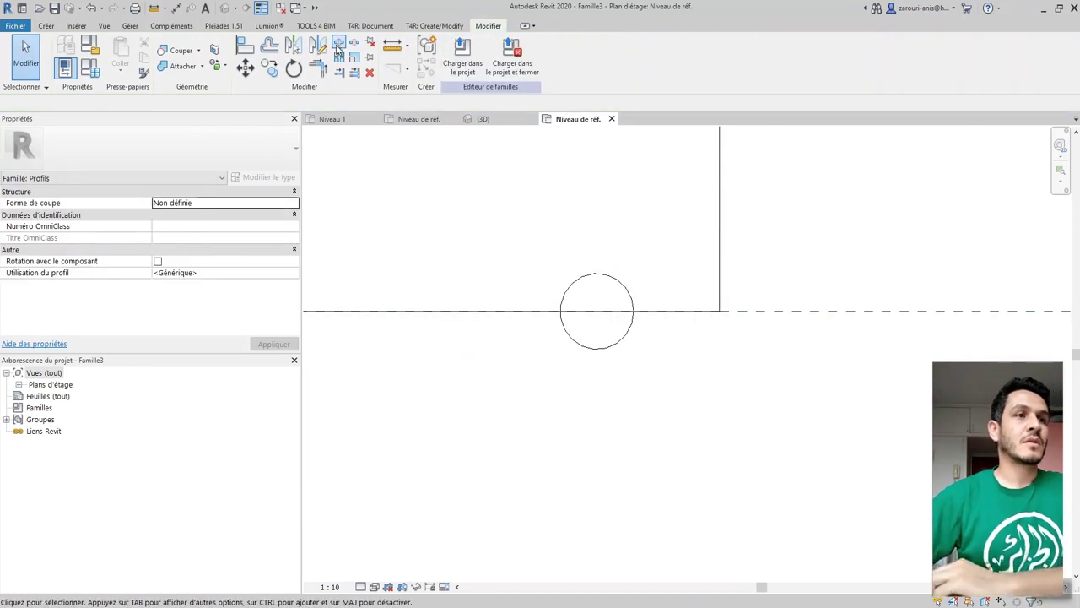
Step: Split the circle and trim it with the profile's bottom edge to leave a semicircular notch cut upward into the profile
{"action": "left_click", "coordinate": [339, 42]}
{"action": "left_click", "coordinate": [599, 342]}
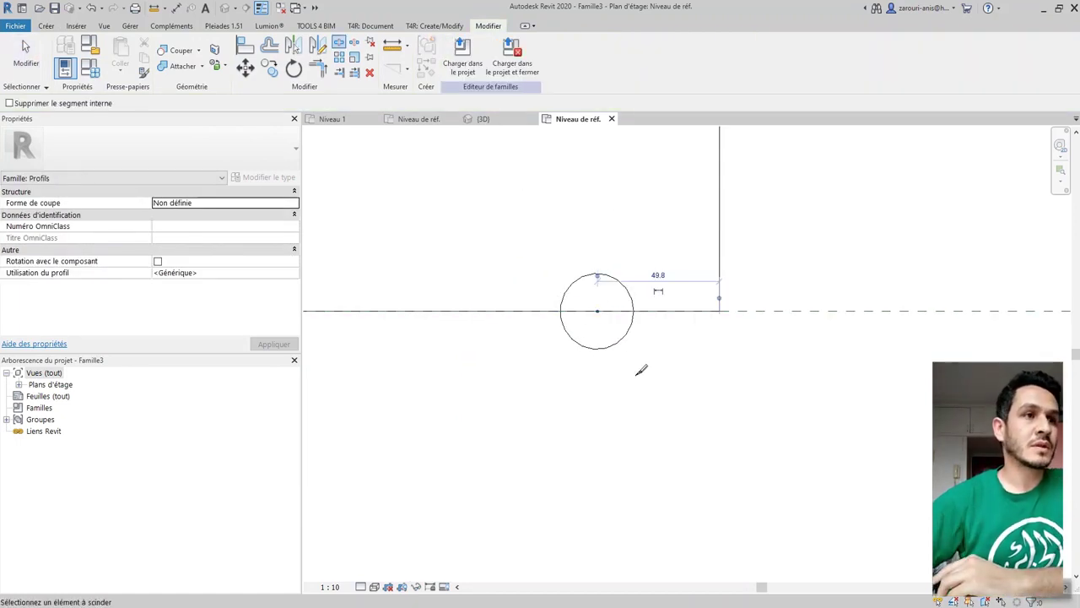
{"action": "left_click", "coordinate": [320, 69]}
{"action": "left_click", "coordinate": [650, 311]}
{"action": "left_click", "coordinate": [634, 306]}
{"action": "left_click", "coordinate": [549, 311]}
{"action": "left_click", "coordinate": [562, 303]}
{"action": "scroll", "coordinate": [648, 381], "scroll_direction": "down", "scroll_amount": 2}
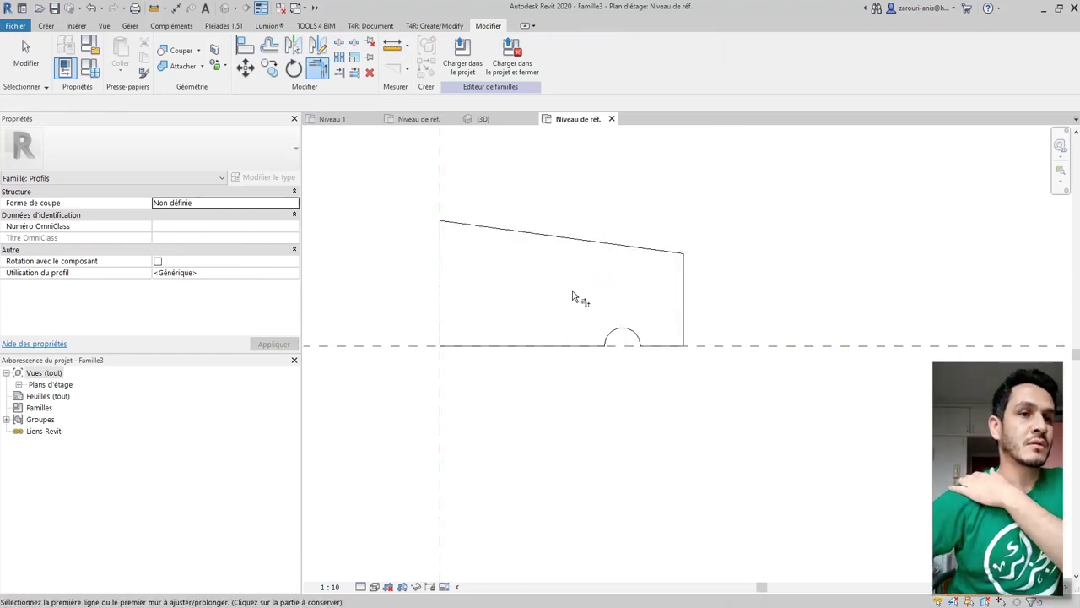
Step: Load the finished profile family into Projet1 only
{"action": "scroll", "coordinate": [584, 263], "scroll_direction": "down", "scroll_amount": 1}
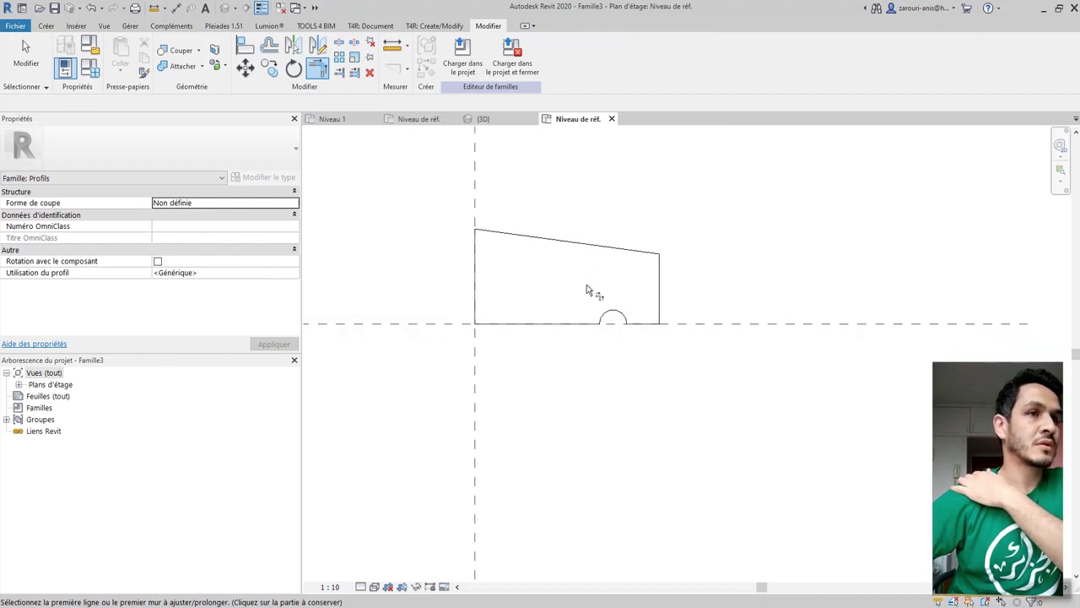
{"action": "left_click", "coordinate": [463, 56]}
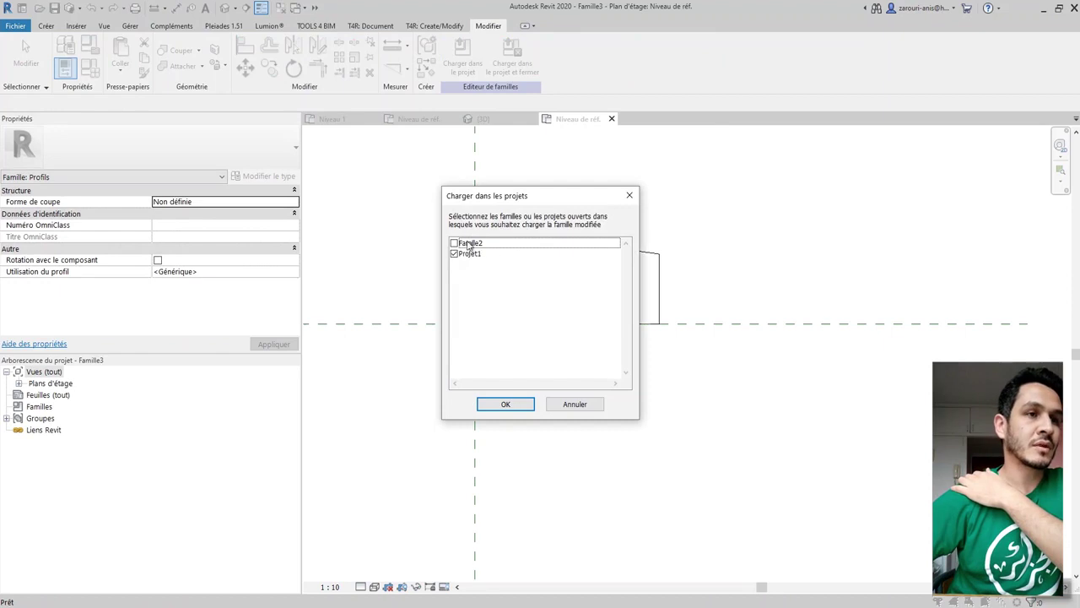
{"action": "left_click", "coordinate": [506, 404]}
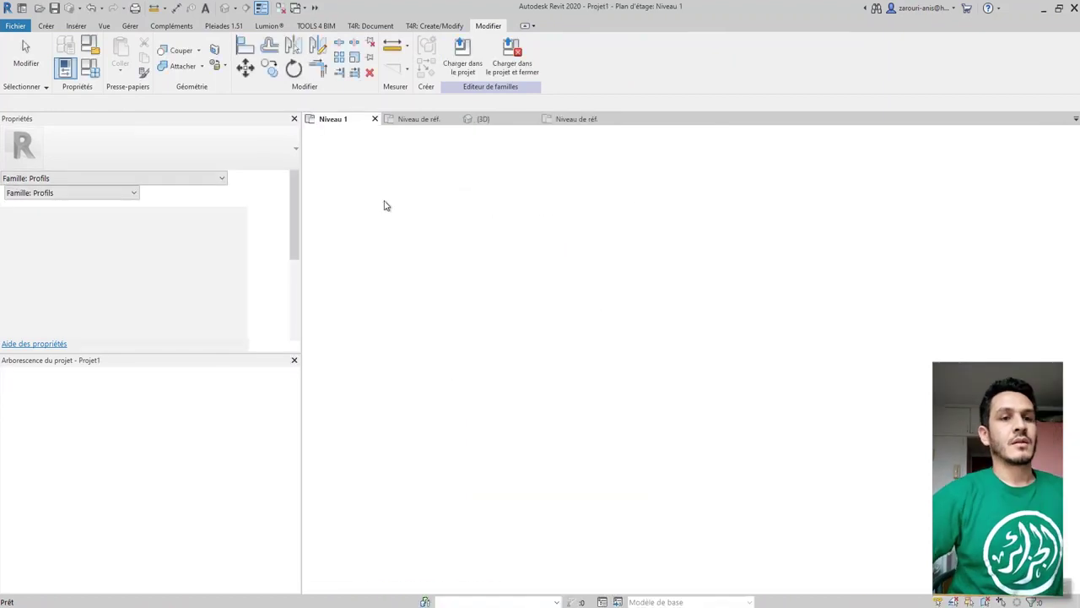
Step: Set the Brique, commune layer thickness to 0.1 m in the brick wall's type structure
{"action": "middle_click_drag", "start_coordinate": [662, 461], "coordinate": [494, 329]}
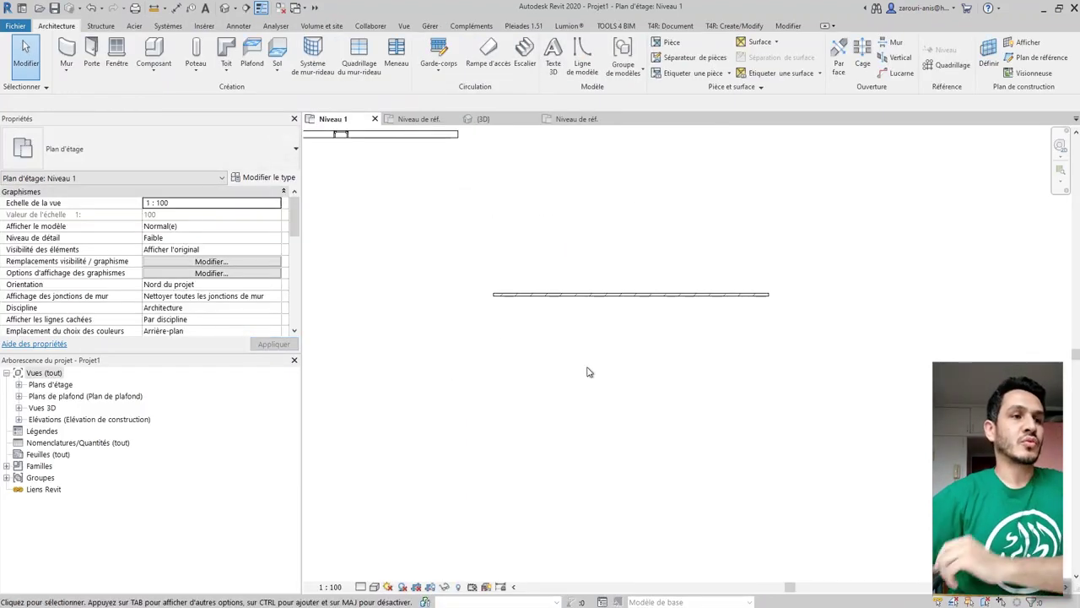
{"action": "middle_click_drag", "start_coordinate": [590, 372], "coordinate": [623, 340]}
{"action": "left_click", "coordinate": [596, 264]}
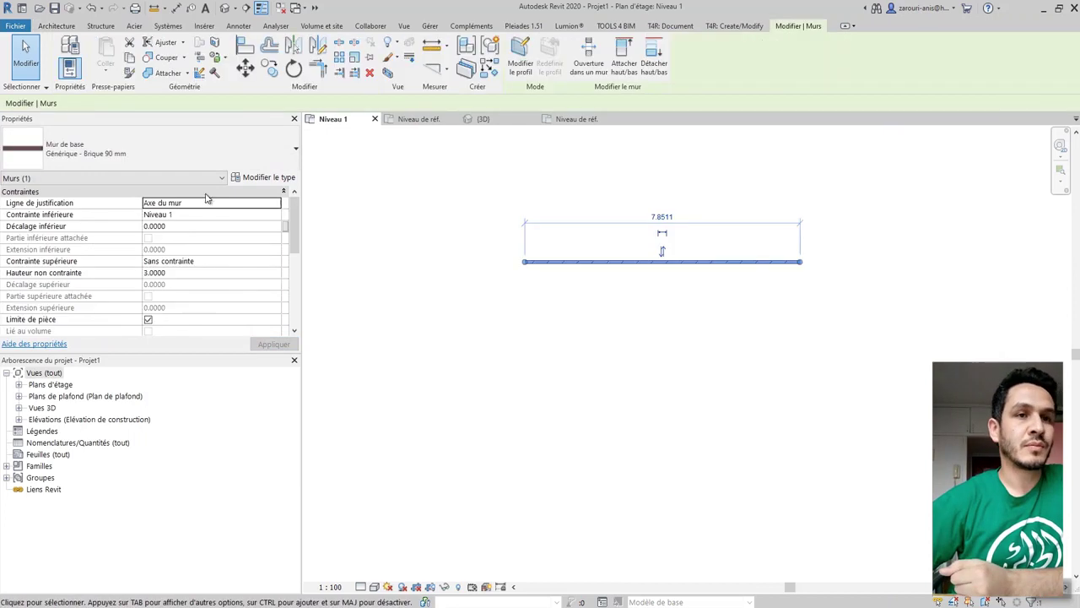
{"action": "left_click", "coordinate": [258, 179]}
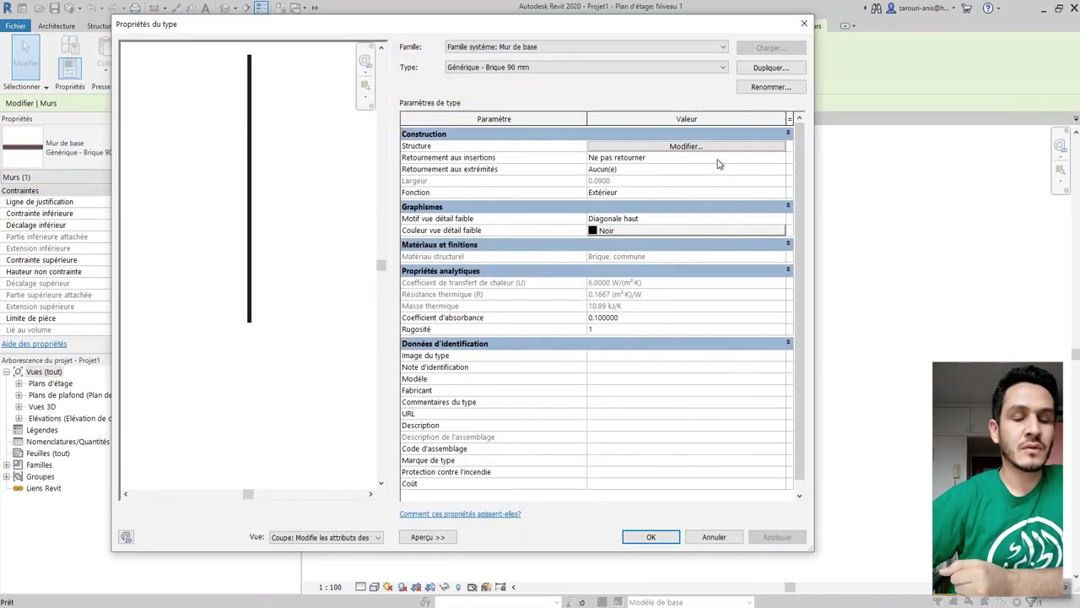
{"action": "left_click", "coordinate": [698, 149]}
{"action": "left_click", "coordinate": [609, 154]}
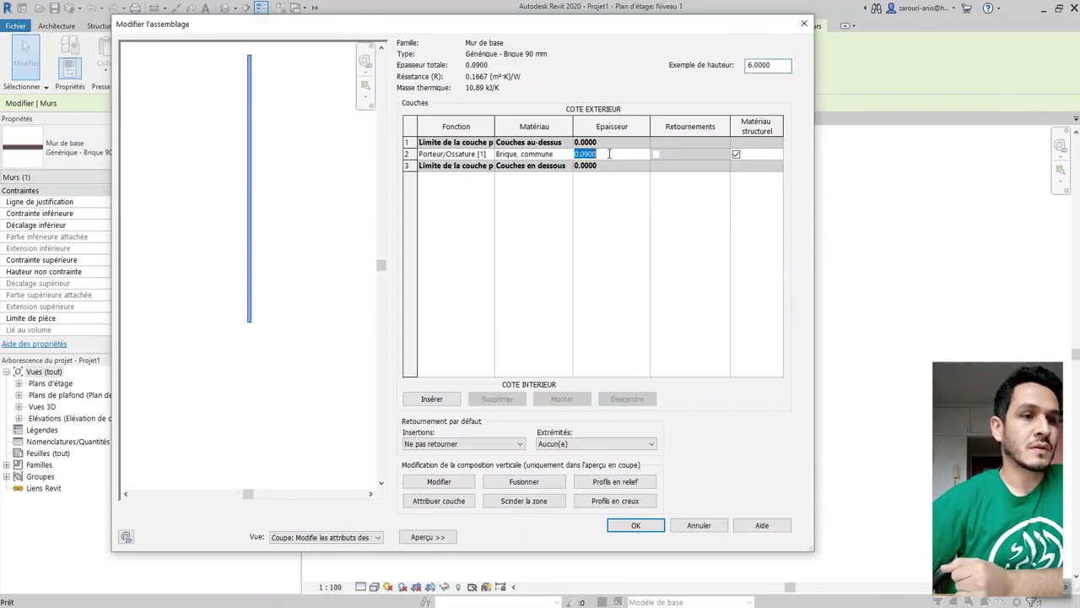
{"action": "key", "text": "Tab"}
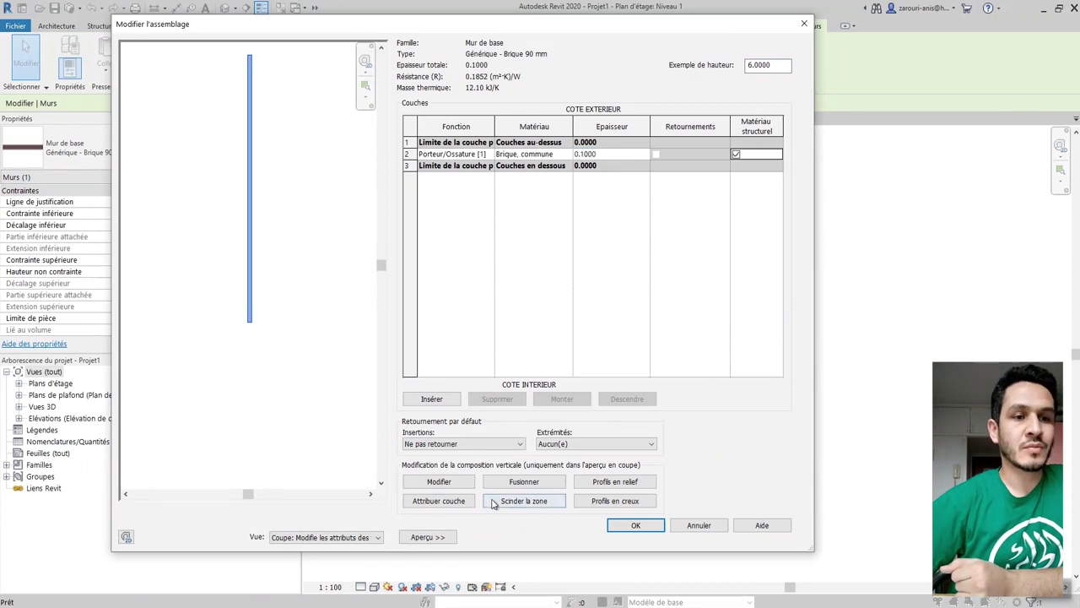
Step: Add a wall sweep with the Famille3 : Famille3 profile to the brick wall type's structure
{"action": "left_click", "coordinate": [613, 483]}
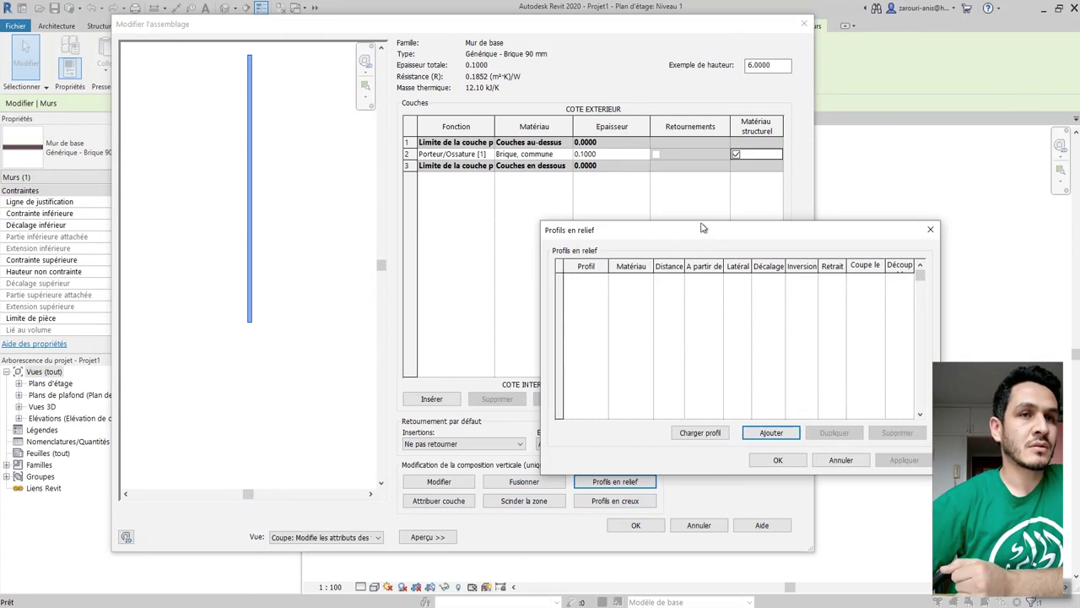
{"action": "left_click_drag", "start_coordinate": [704, 228], "coordinate": [519, 179]}
{"action": "left_click", "coordinate": [514, 385]}
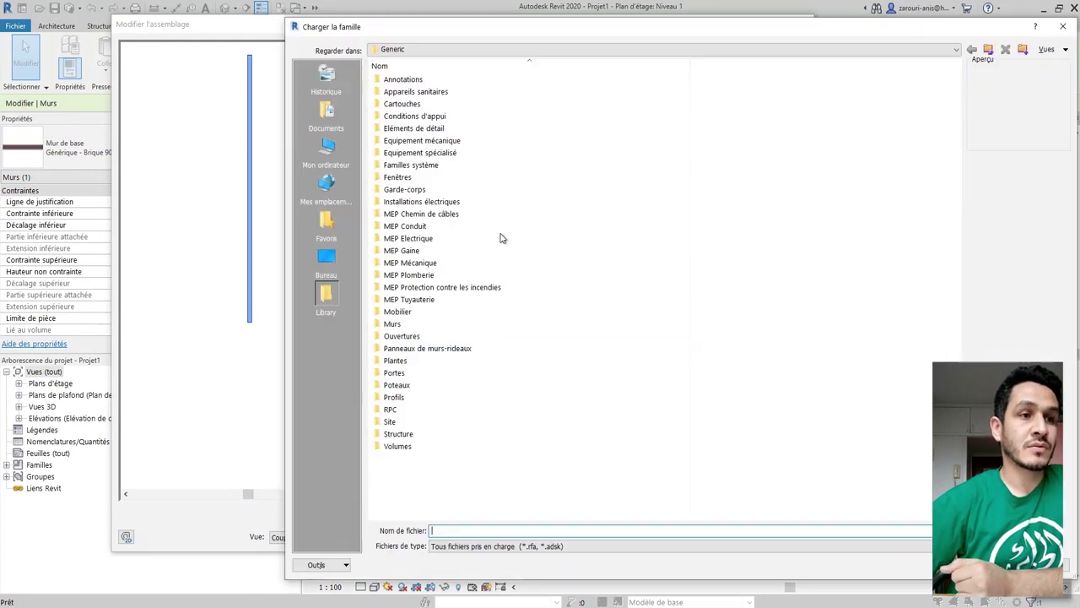
{"action": "left_click", "coordinate": [1063, 28]}
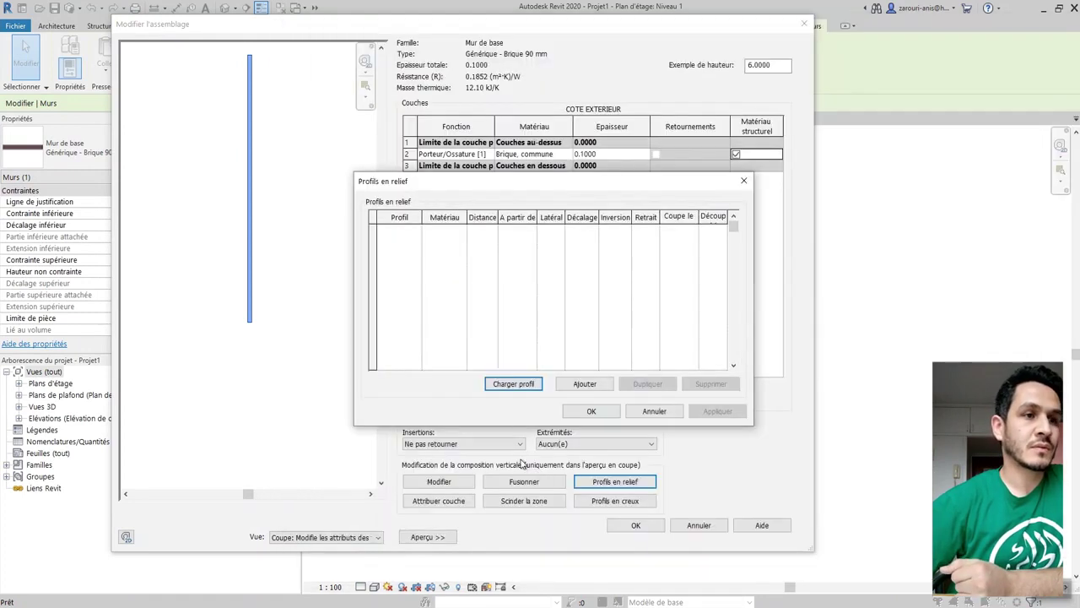
{"action": "left_click", "coordinate": [582, 387]}
{"action": "left_click", "coordinate": [419, 231]}
{"action": "left_click", "coordinate": [415, 230]}
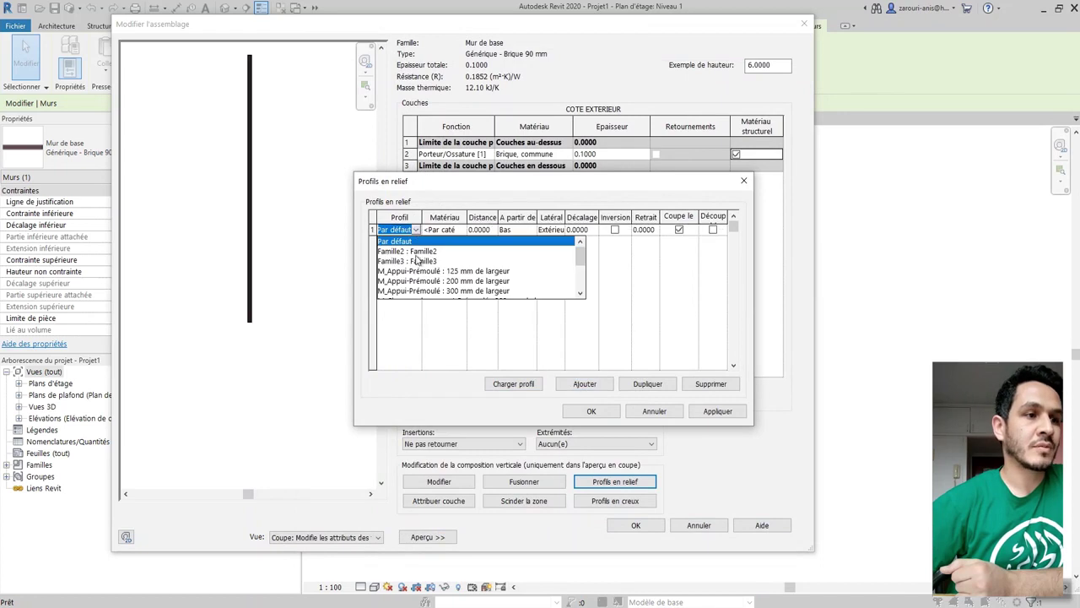
{"action": "left_click", "coordinate": [440, 262]}
{"action": "left_click", "coordinate": [719, 412]}
{"action": "left_click", "coordinate": [591, 411]}
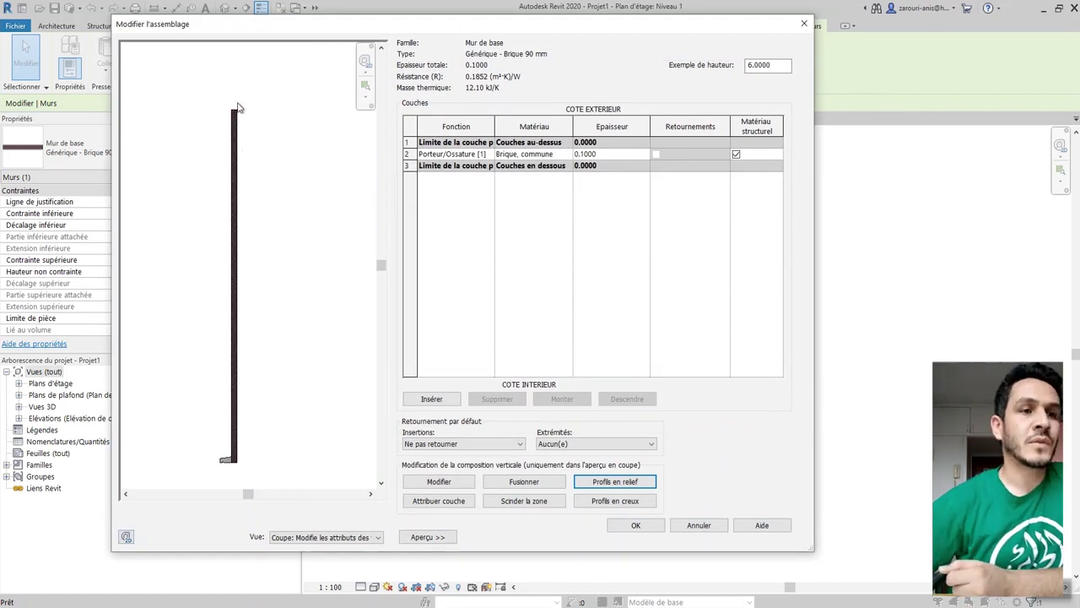
Step: Set the Famille3 wall sweep's distance reference to Haut so it sits at the wall's top, and apply it
{"action": "left_click", "coordinate": [628, 483]}
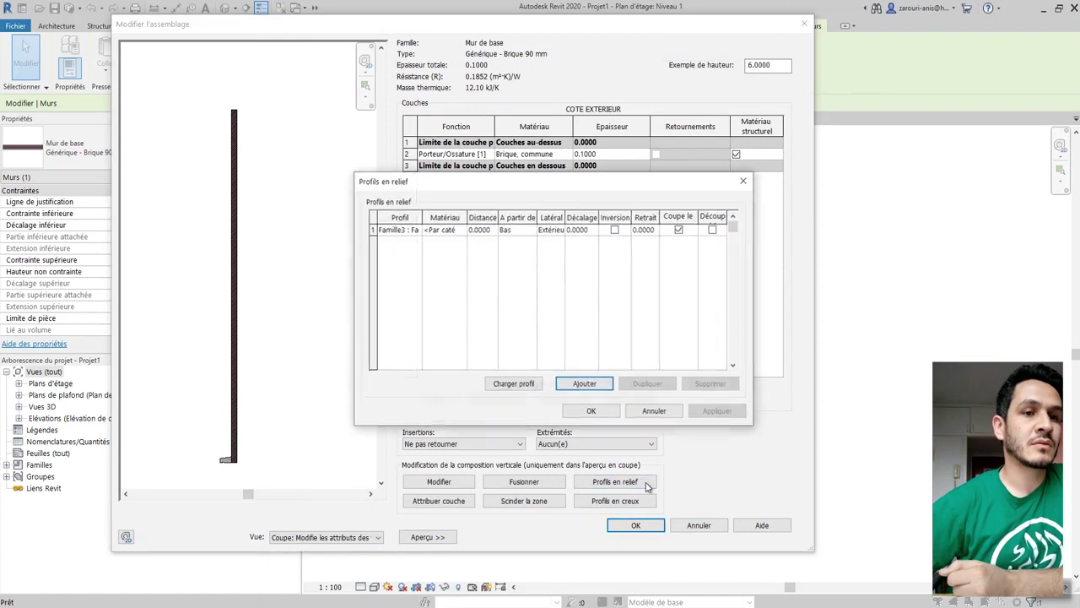
{"action": "left_click", "coordinate": [534, 229]}
{"action": "left_click", "coordinate": [519, 251]}
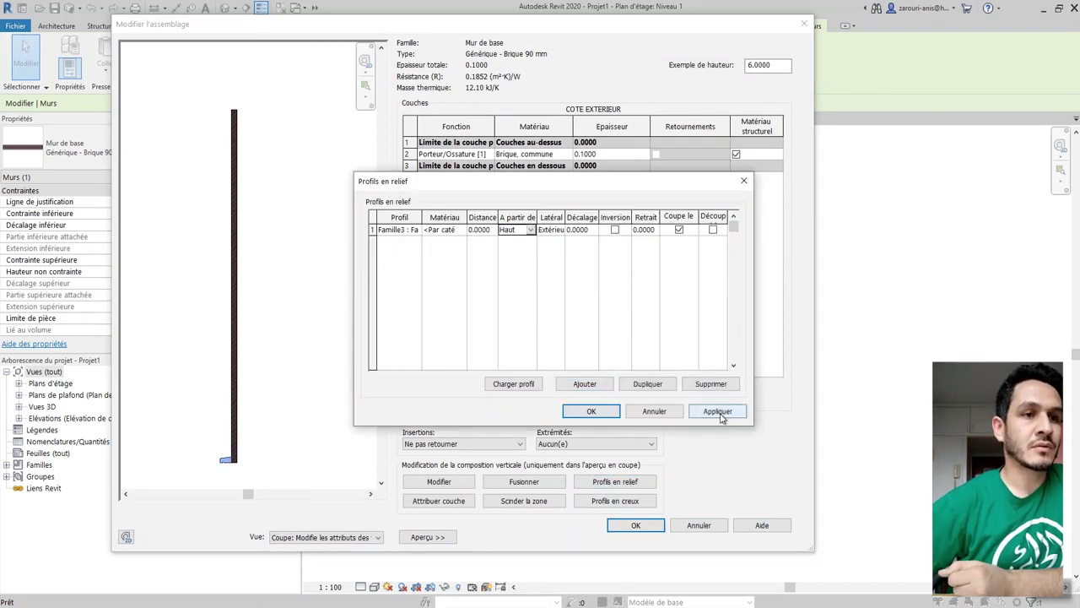
{"action": "left_click", "coordinate": [719, 412]}
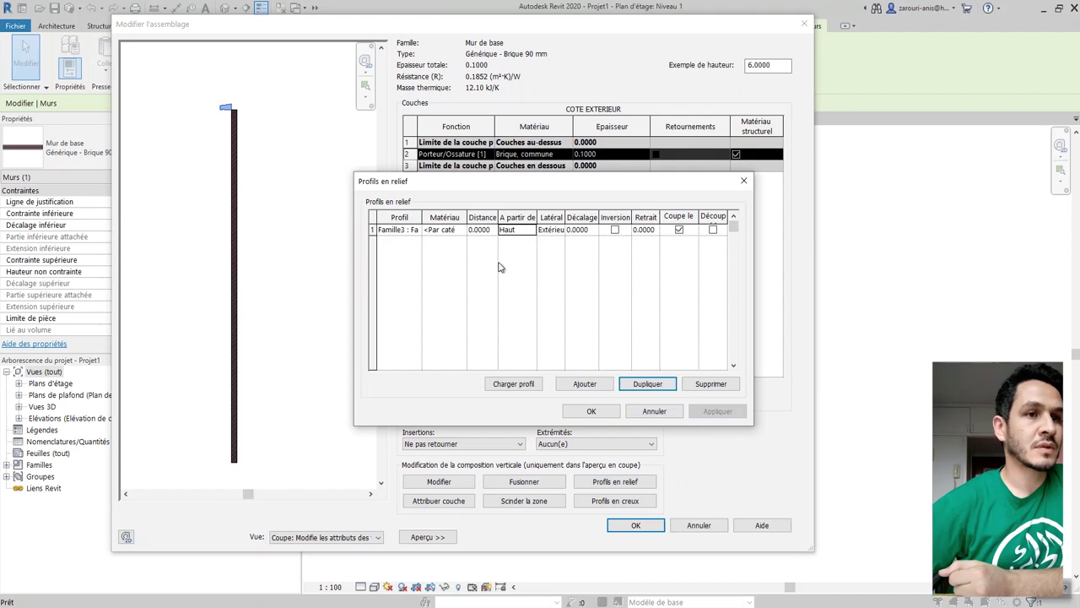
Step: Set the Famille3 wall sweep's side to Intérieur and apply the change
{"action": "left_click", "coordinate": [559, 230]}
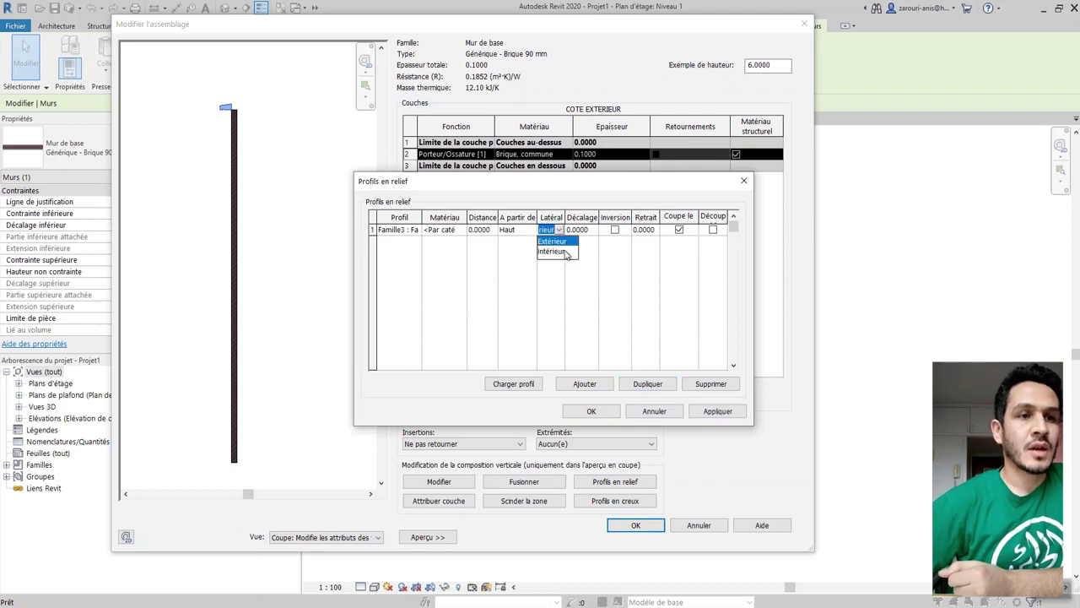
{"action": "left_click", "coordinate": [568, 254]}
{"action": "left_click", "coordinate": [717, 413]}
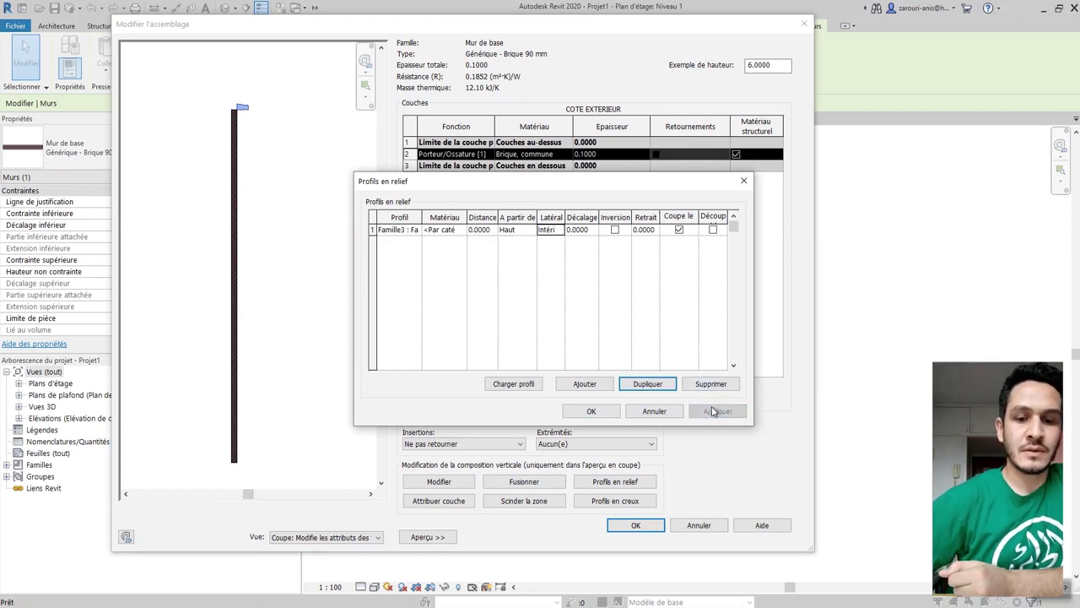
Step: Try an offset of 0.1 m for the Famille3 wall sweep and apply it to the preview
{"action": "left_click", "coordinate": [582, 230]}
{"action": "type", "text": "0.1"}
{"action": "left_click", "coordinate": [717, 411]}
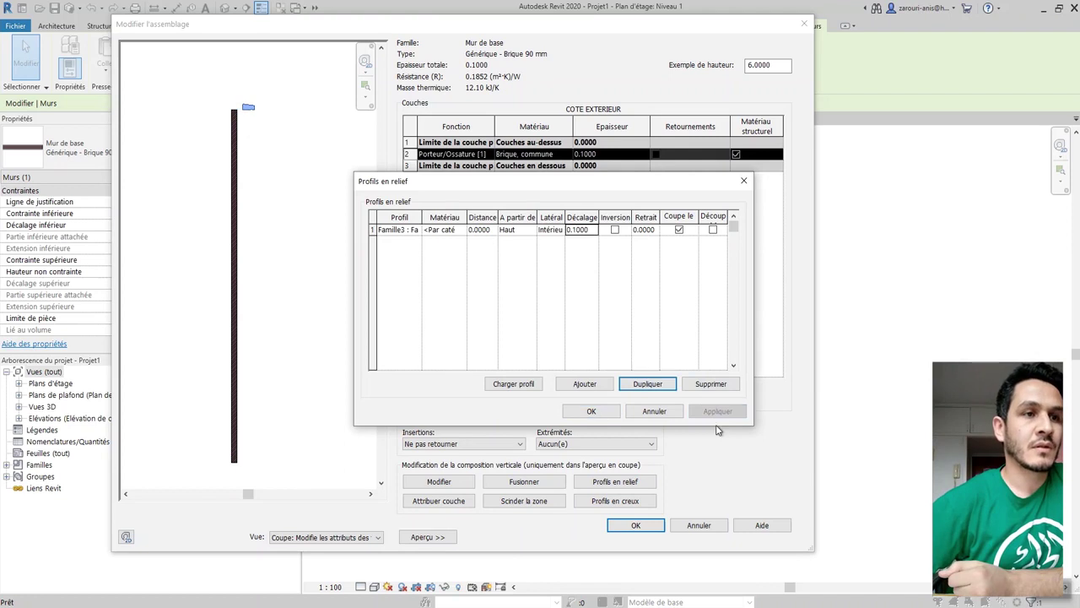
Step: Set the Famille3 wall sweep's offset to -0.1 m and accept the sweep settings
{"action": "left_click", "coordinate": [574, 246]}
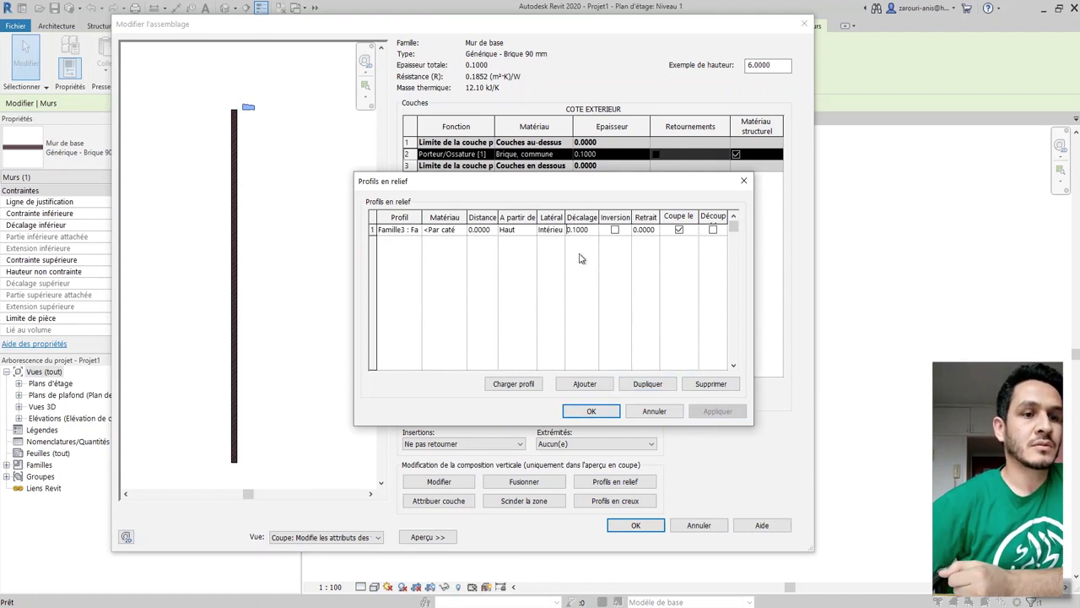
{"action": "left_click", "coordinate": [591, 411]}
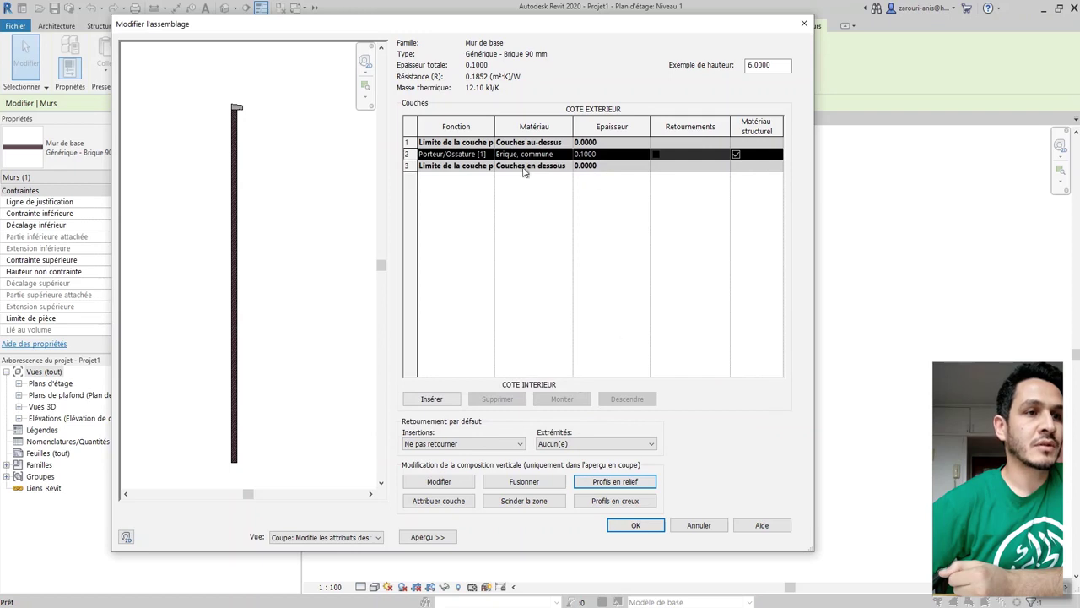
Step: Assign the material Béton, coulé sur place gris to the Famille3 wall sweep, searching the materials for "bét"
{"action": "left_click", "coordinate": [613, 479]}
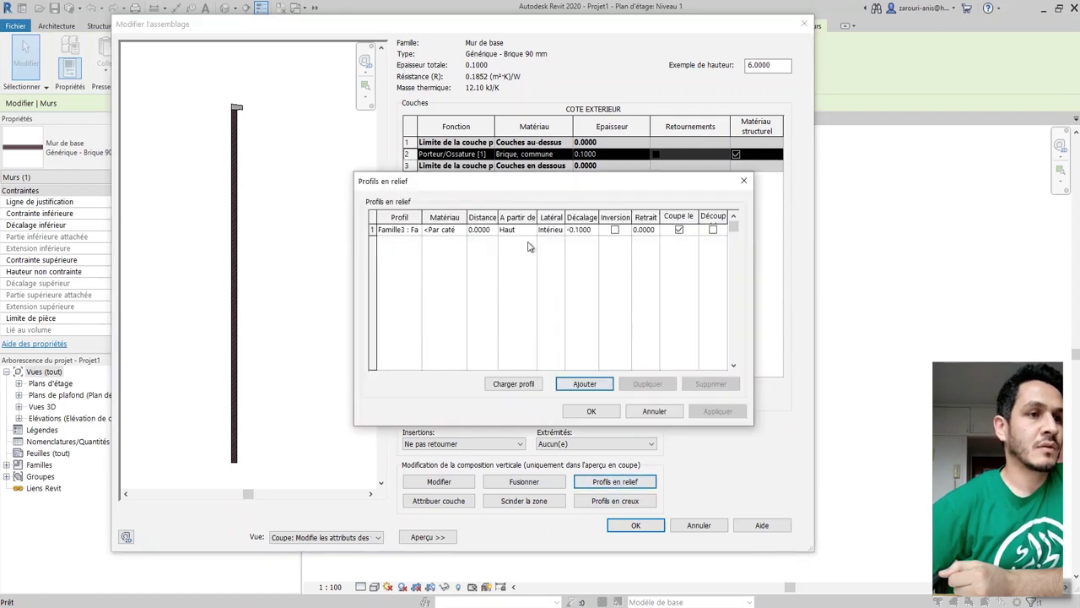
{"action": "left_click", "coordinate": [456, 232]}
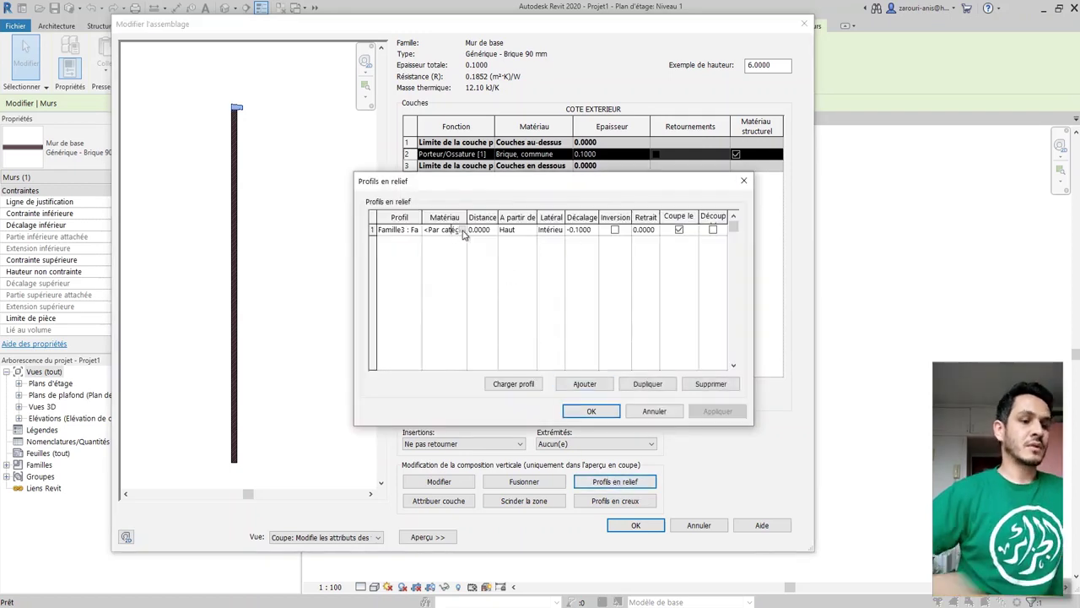
{"action": "left_click", "coordinate": [447, 229]}
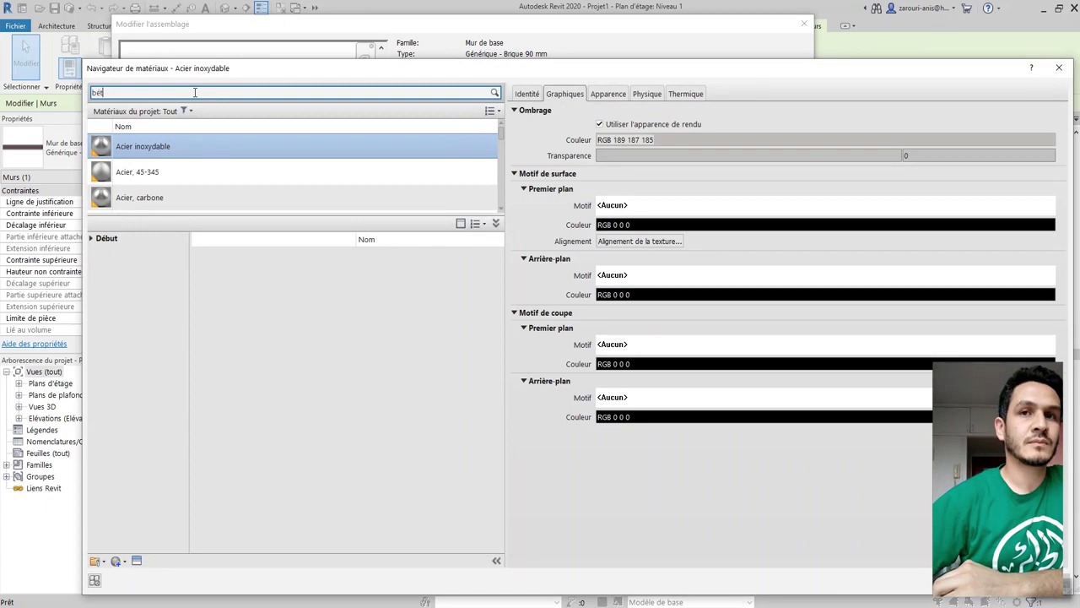
{"action": "left_click", "coordinate": [249, 162]}
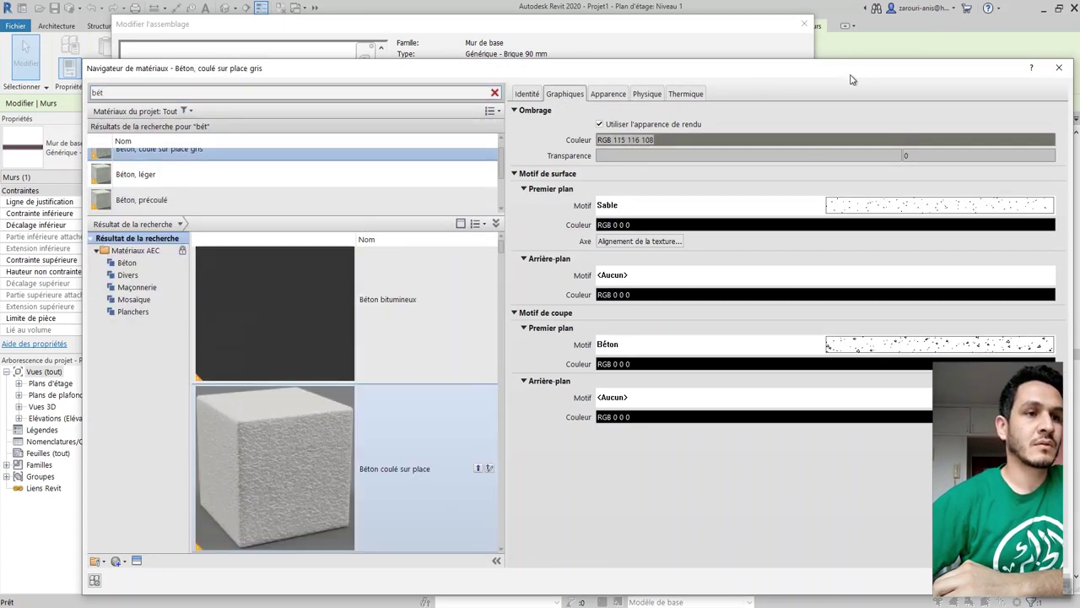
{"action": "left_click_drag", "start_coordinate": [983, 69], "coordinate": [830, 49]}
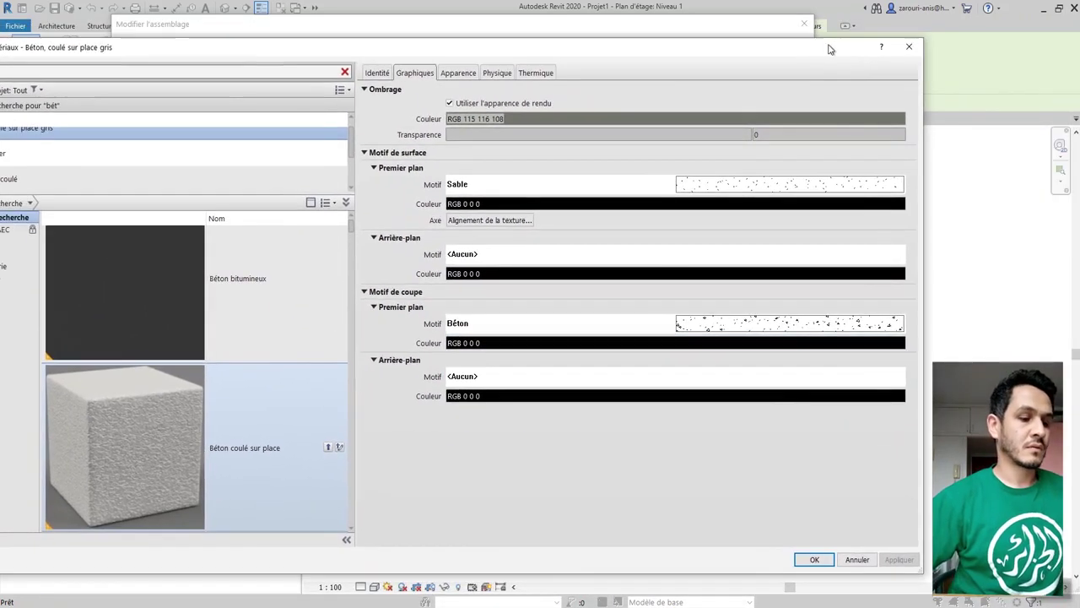
{"action": "left_click", "coordinate": [812, 558]}
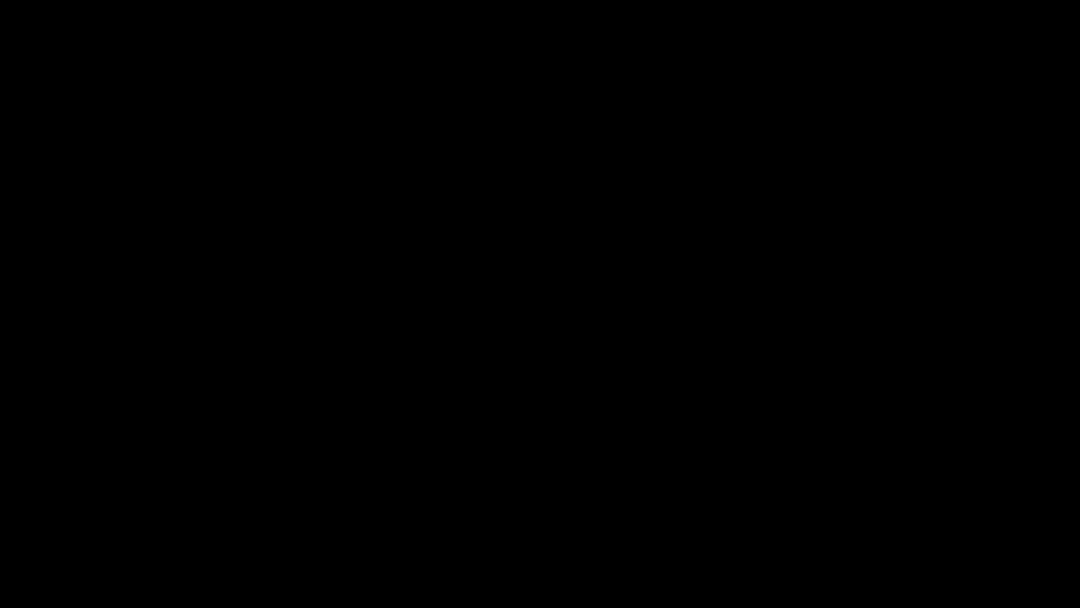